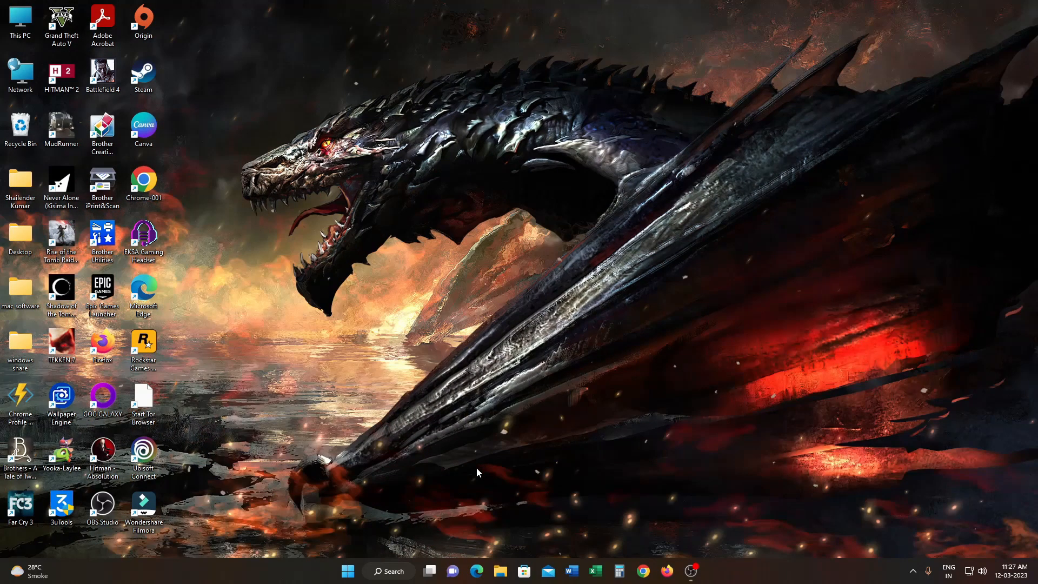
# - Launch Excel and create a blank workbook
pyautogui.press('super+r')
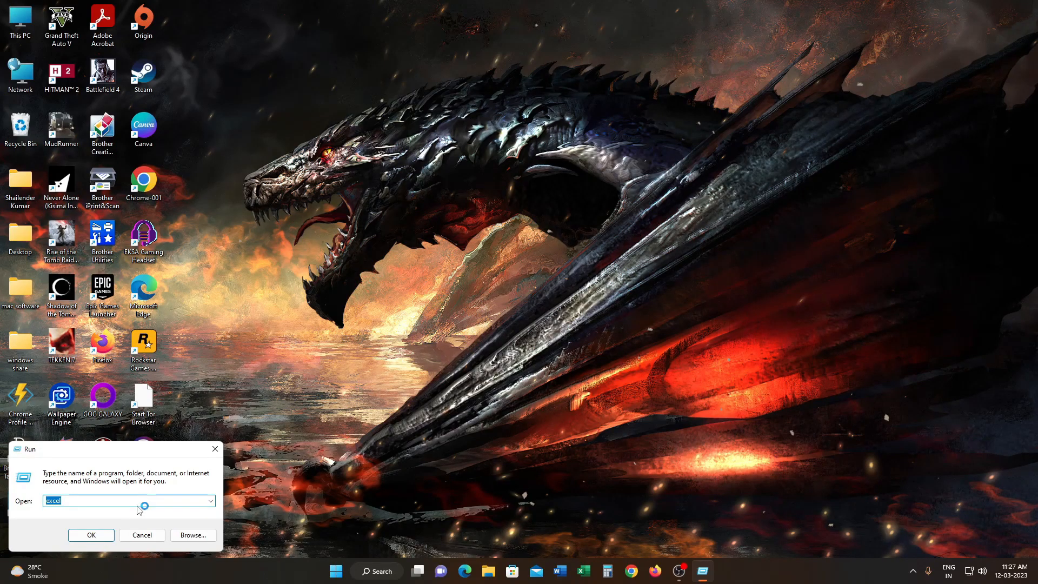
pyautogui.click(106, 534)
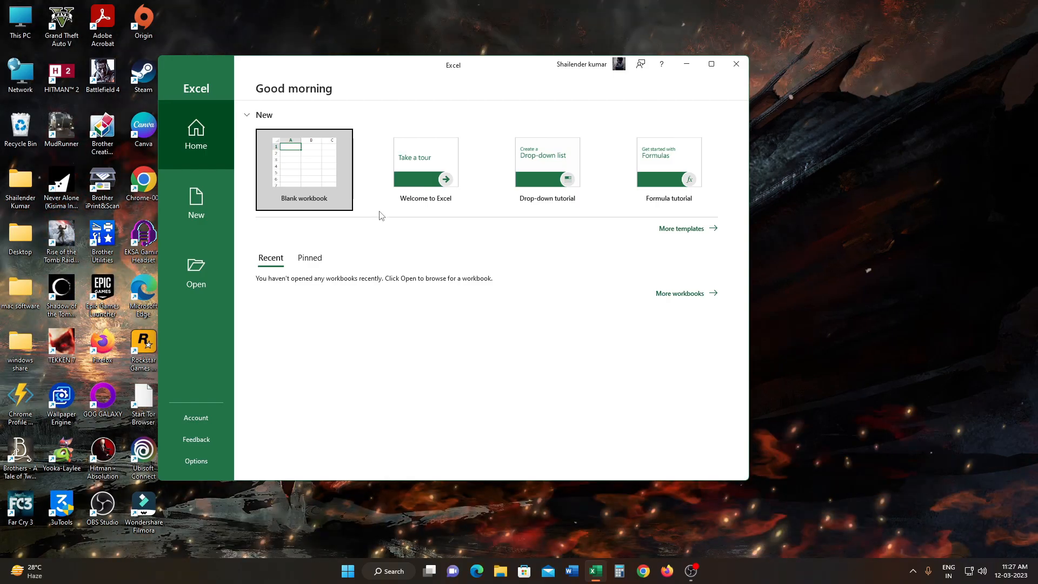
pyautogui.click(329, 173)
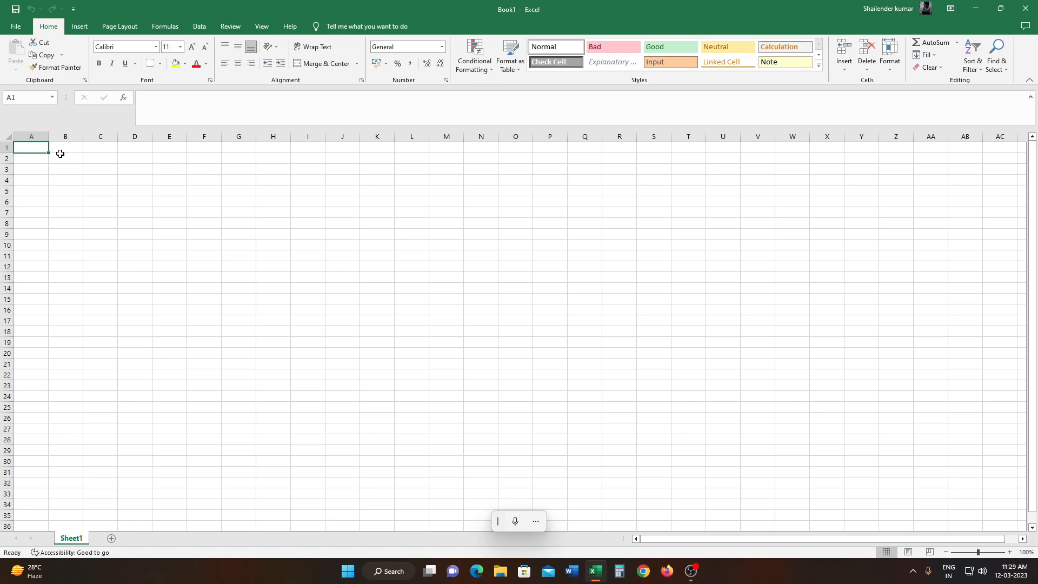
# - Enter "variable creator" in cell A1 and autofit column A to the text
pyautogui.write('variable creator')
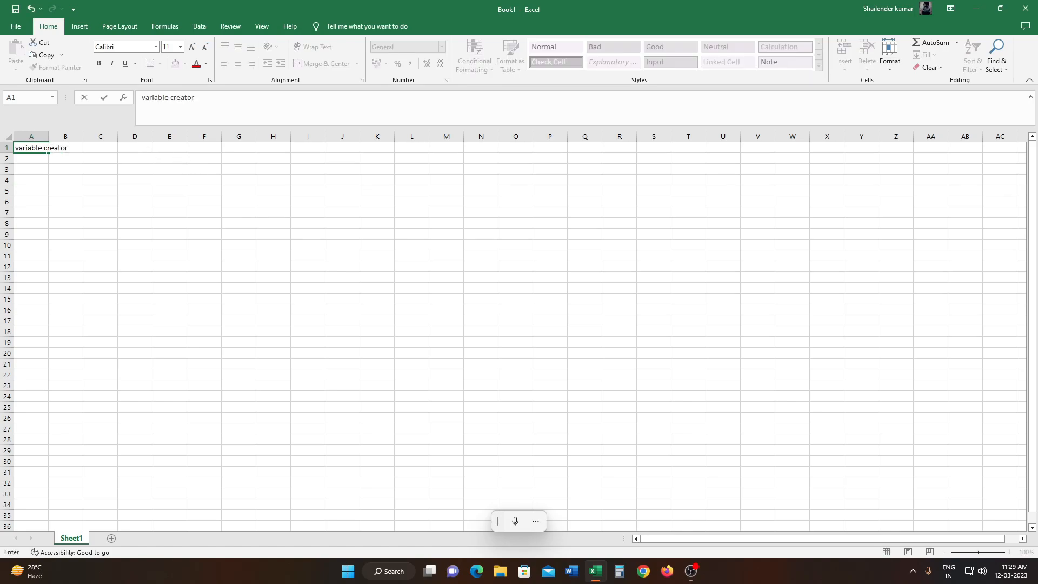
pyautogui.hotkey('ctrl', 'Return')
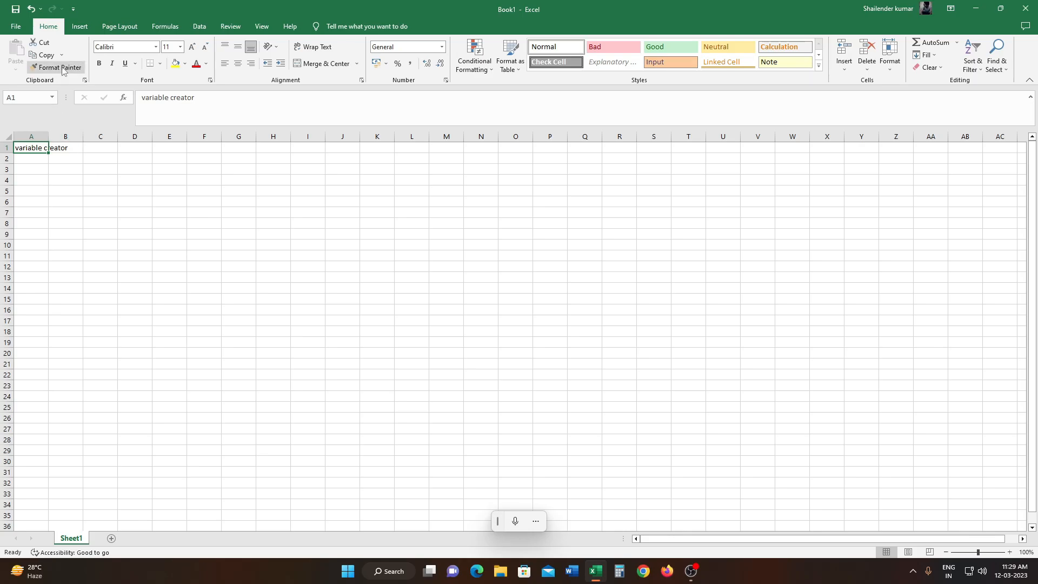
pyautogui.doubleClick(48, 136)
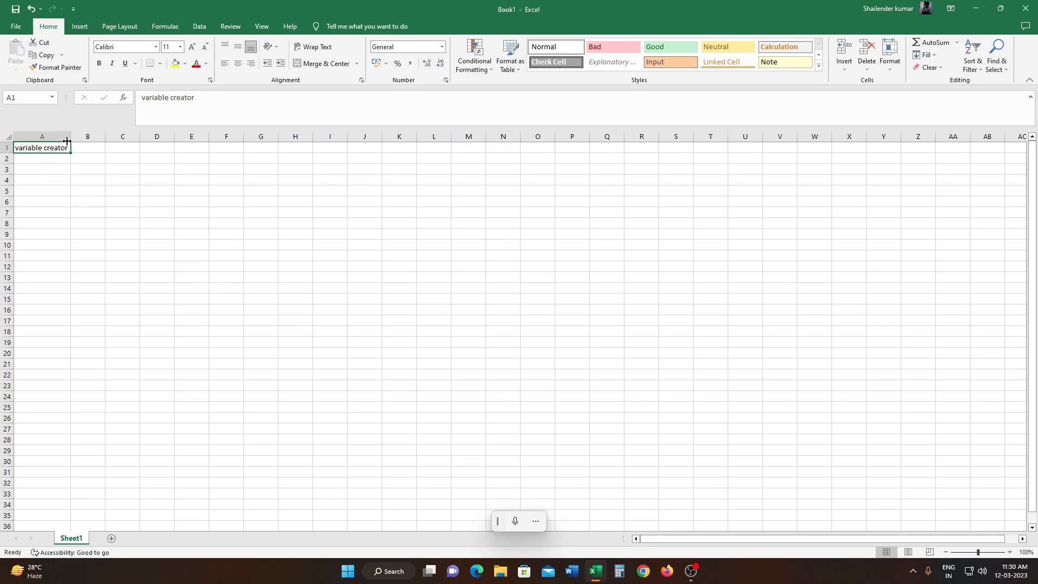
# - Enter "variable creator" in cell B1 and widen column B well beyond the text
pyautogui.click(62, 157)
pyautogui.click(85, 148)
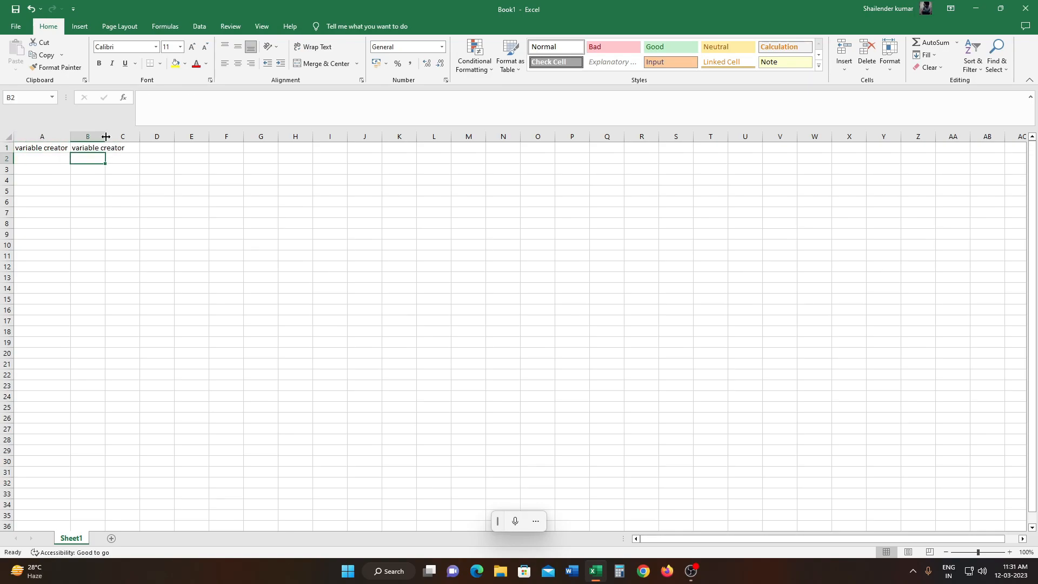
pyautogui.click(103, 168)
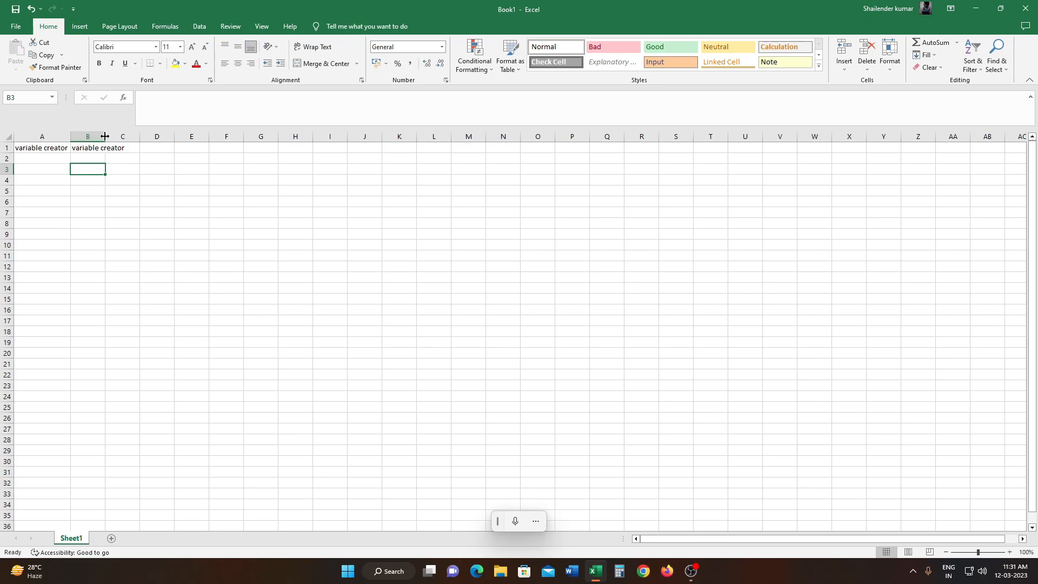
pyautogui.press('Right')
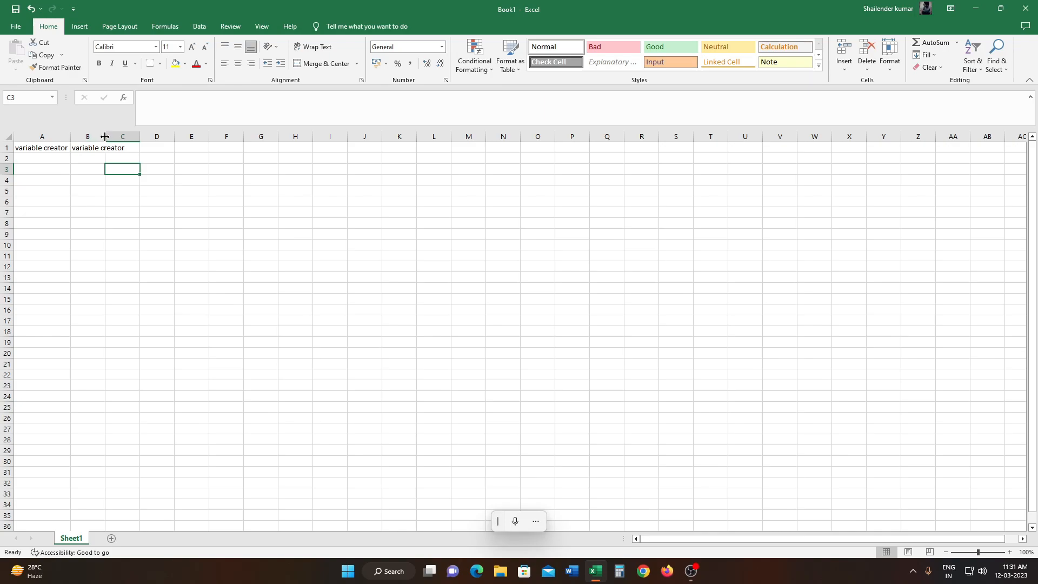
pyautogui.moveTo(104, 137); pyautogui.dragTo(161, 139)
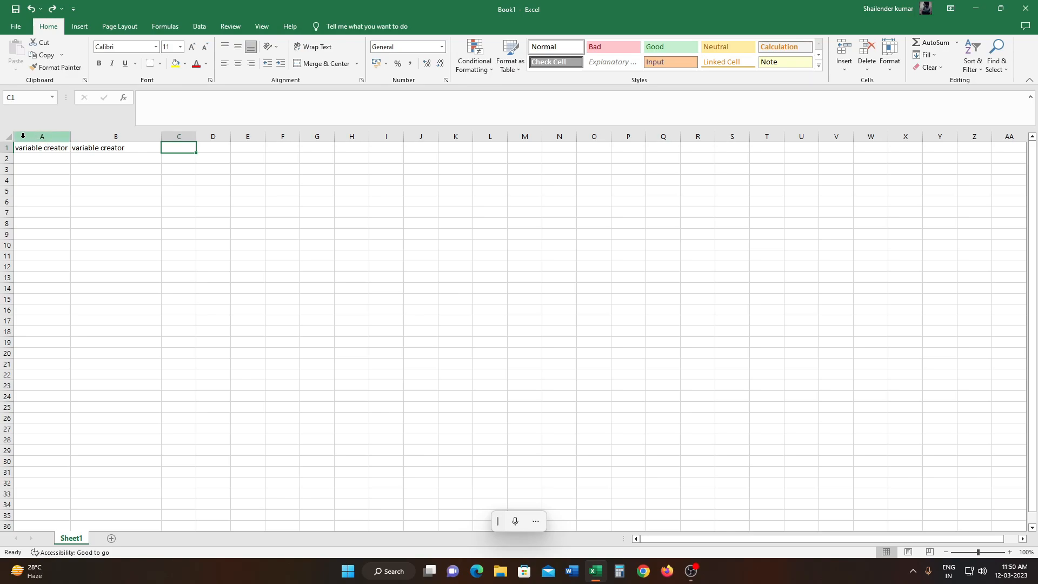
# - Narrow columns A through J together to a uniform width of 4.14
pyautogui.moveTo(24, 135); pyautogui.dragTo(430, 168)
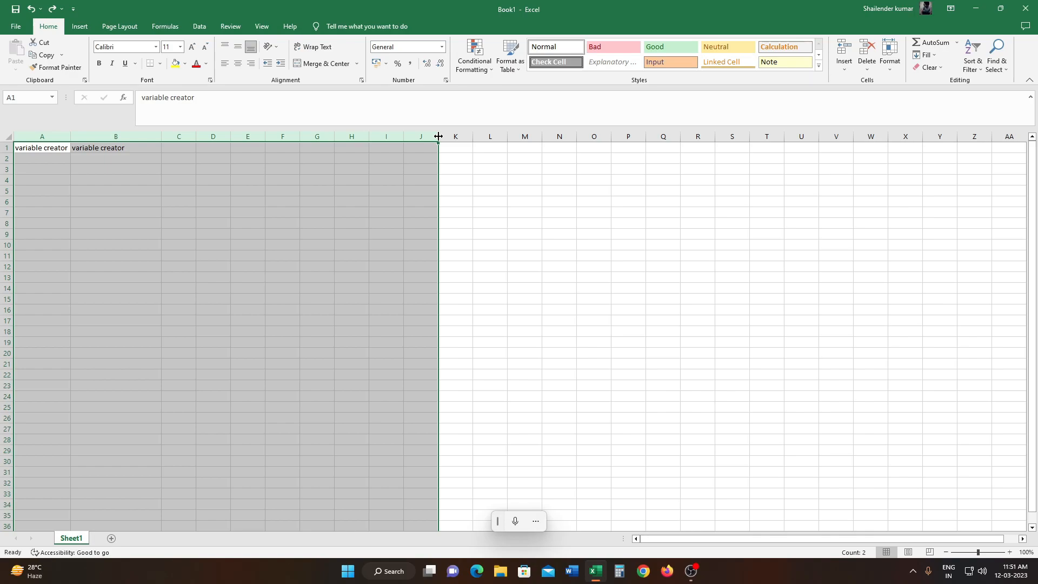
pyautogui.moveTo(439, 137)
pyautogui.mouseDown()
pyautogui.moveTo(493, 143)
pyautogui.moveTo(414, 137)
pyautogui.moveTo(422, 147)
pyautogui.mouseUp()
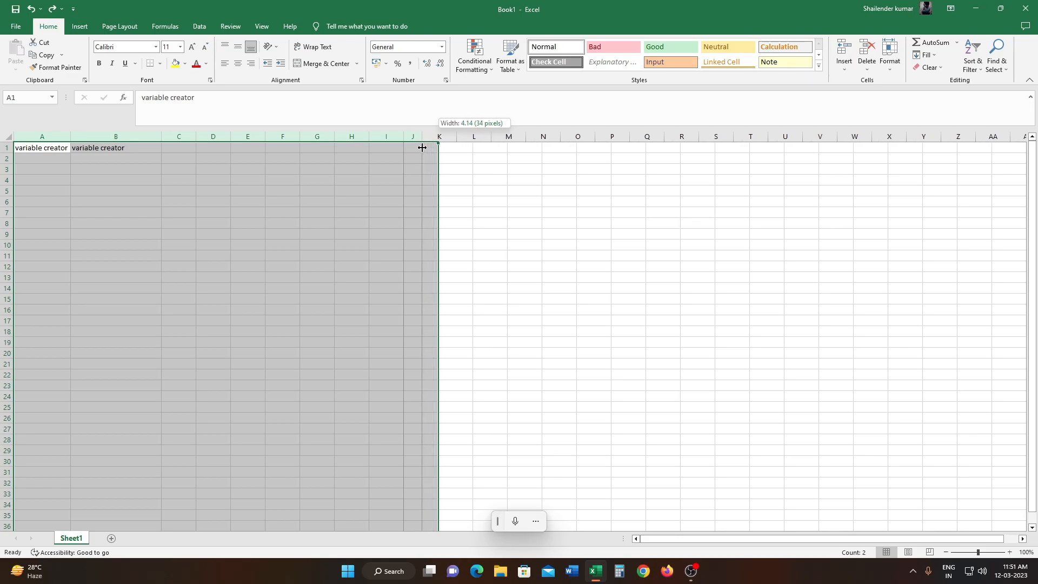
pyautogui.moveTo(422, 148); pyautogui.dragTo(422, 147)
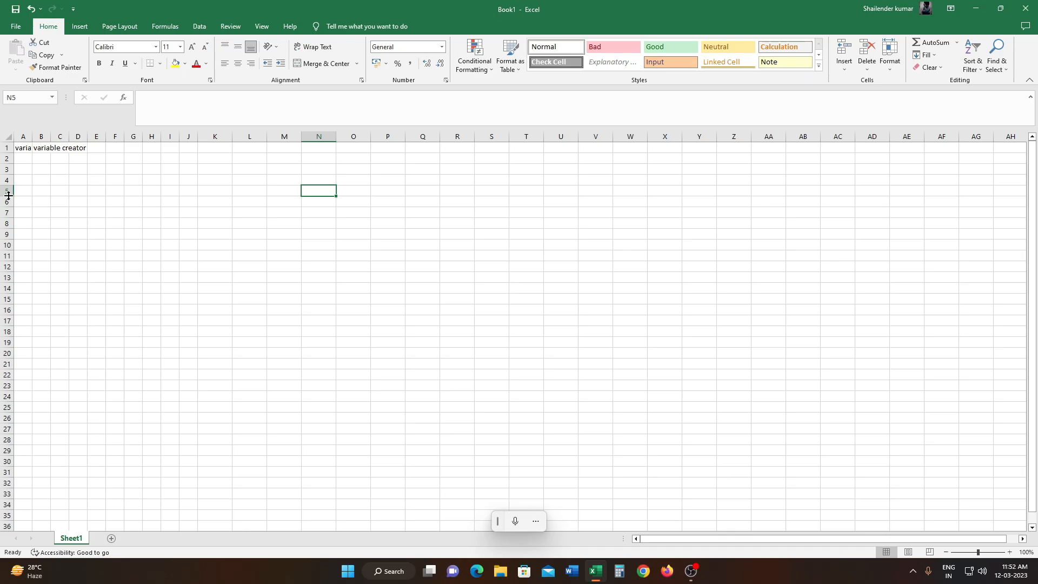
# - Increase the height of row 5 and reduce it again to slightly taller than its neighbouring rows
pyautogui.moveTo(9, 196); pyautogui.dragTo(9, 206)
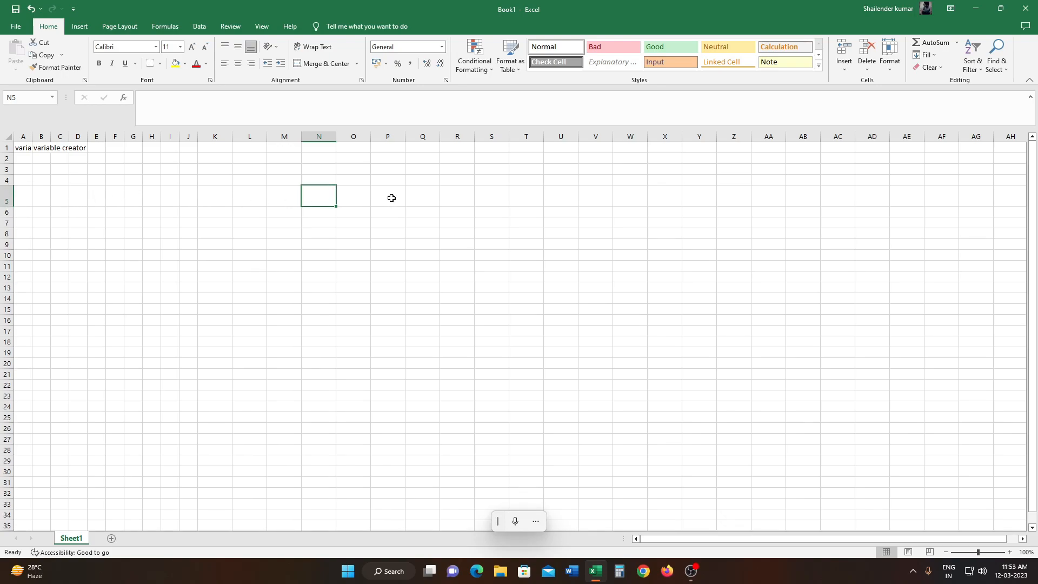
pyautogui.moveTo(7, 208); pyautogui.dragTo(7, 200)
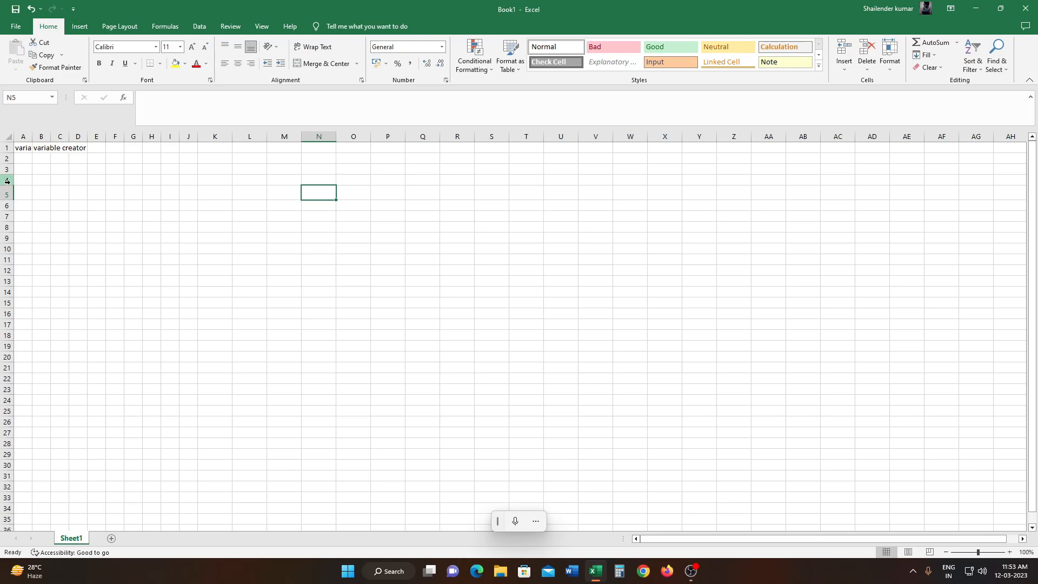
pyautogui.click(41, 205)
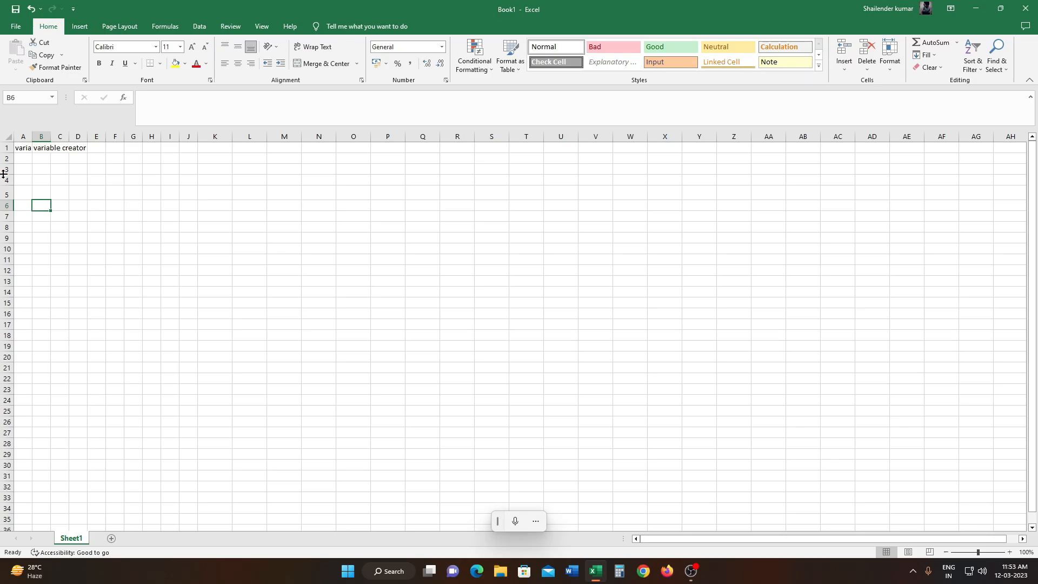
# - Increase the height of rows 4 through 10 together to 101.25 and check the resized rows
pyautogui.moveTo(6, 180); pyautogui.dragTo(9, 247)
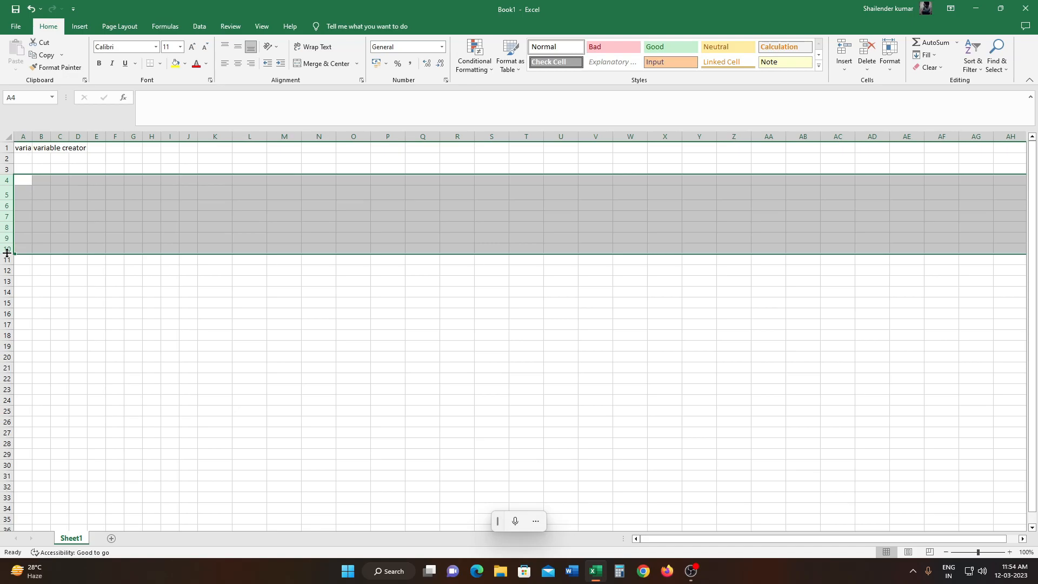
pyautogui.moveTo(7, 253); pyautogui.dragTo(13, 315)
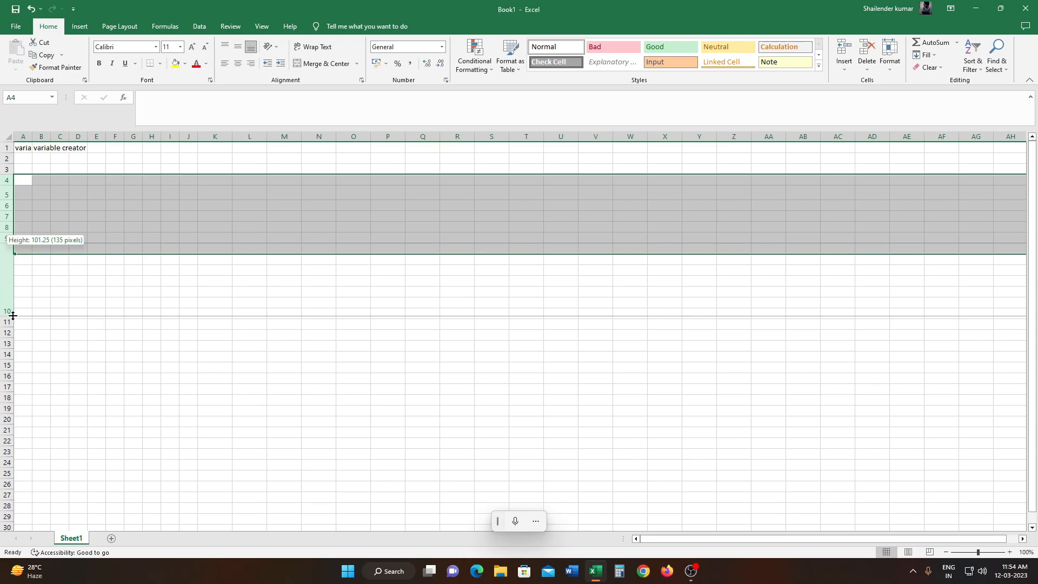
pyautogui.moveTo(13, 315); pyautogui.dragTo(13, 315)
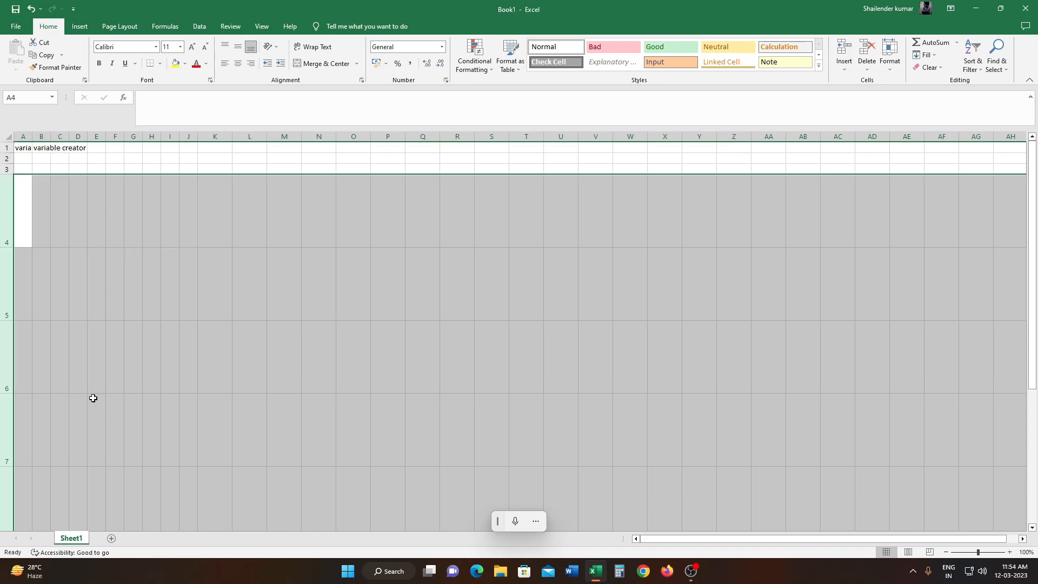
pyautogui.scroll(-3, 165, 408)
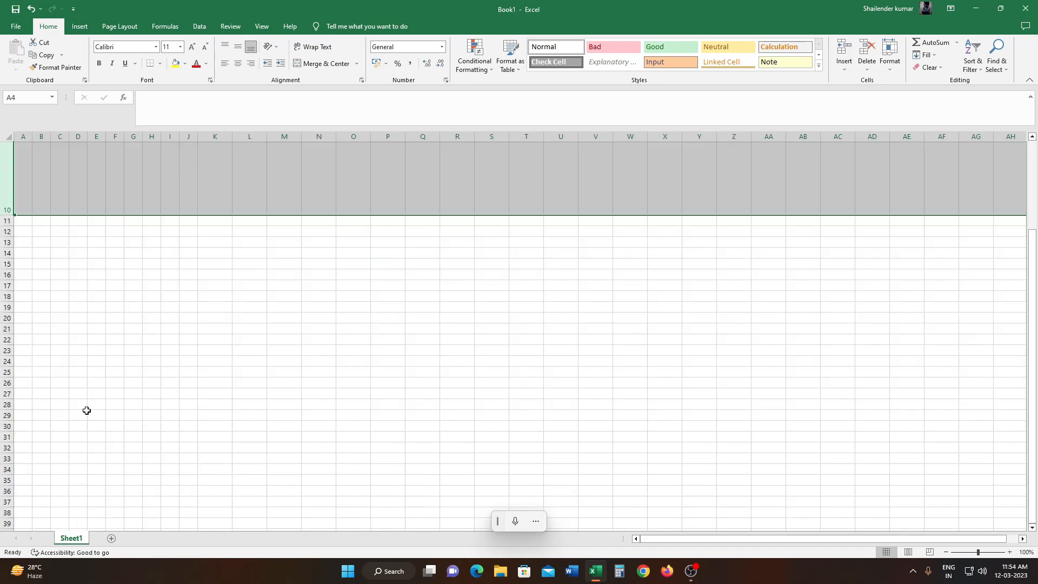
pyautogui.scroll(3, 81, 410)
pyautogui.scroll(-2, 54, 465)
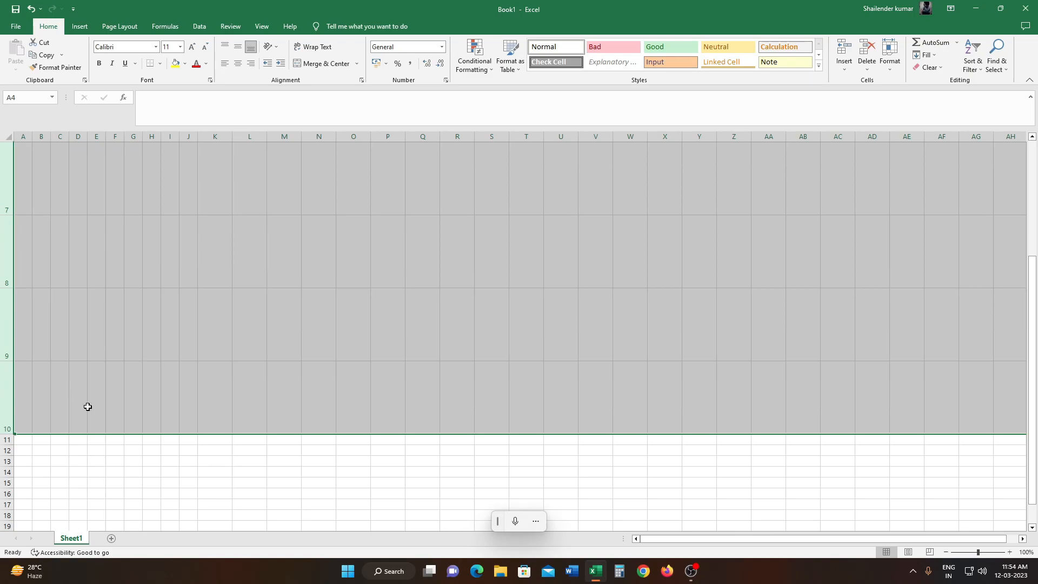
pyautogui.scroll(2, 95, 418)
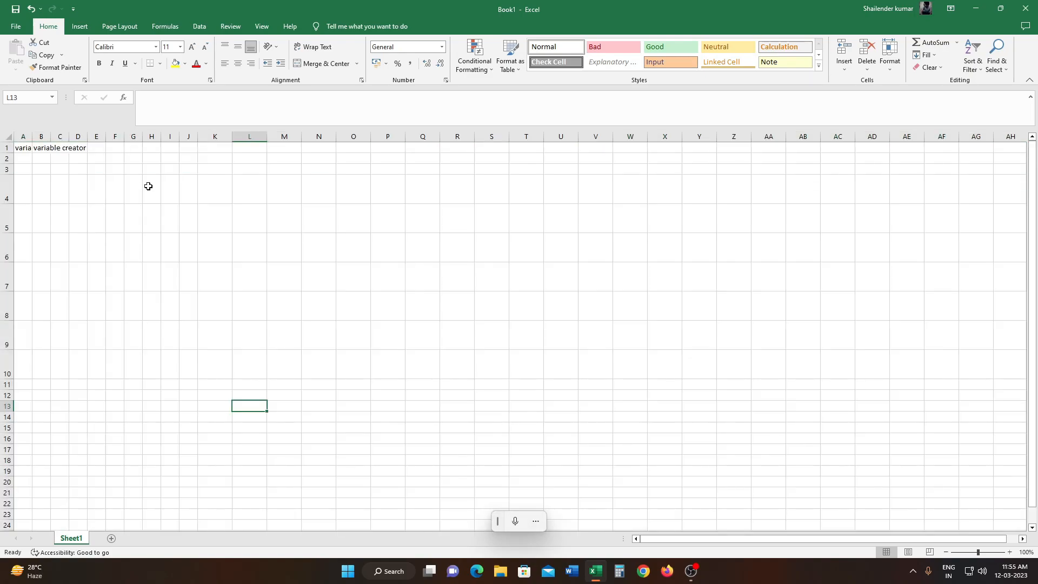
# - Enter 1 in cell H4 and fill the number series 1 to 10 down to H13
pyautogui.click(147, 185)
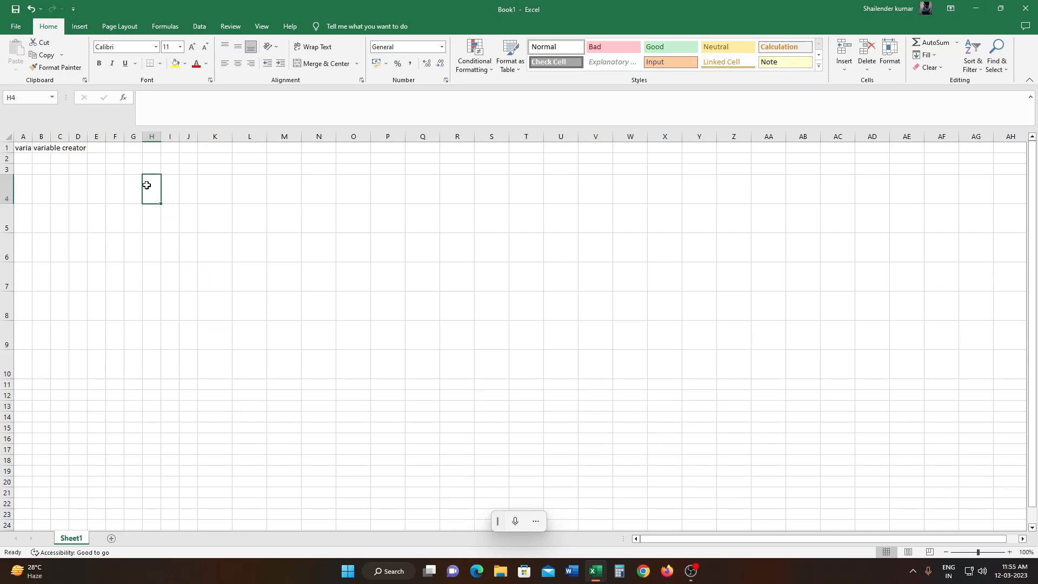
pyautogui.write('1')
pyautogui.press('Return')
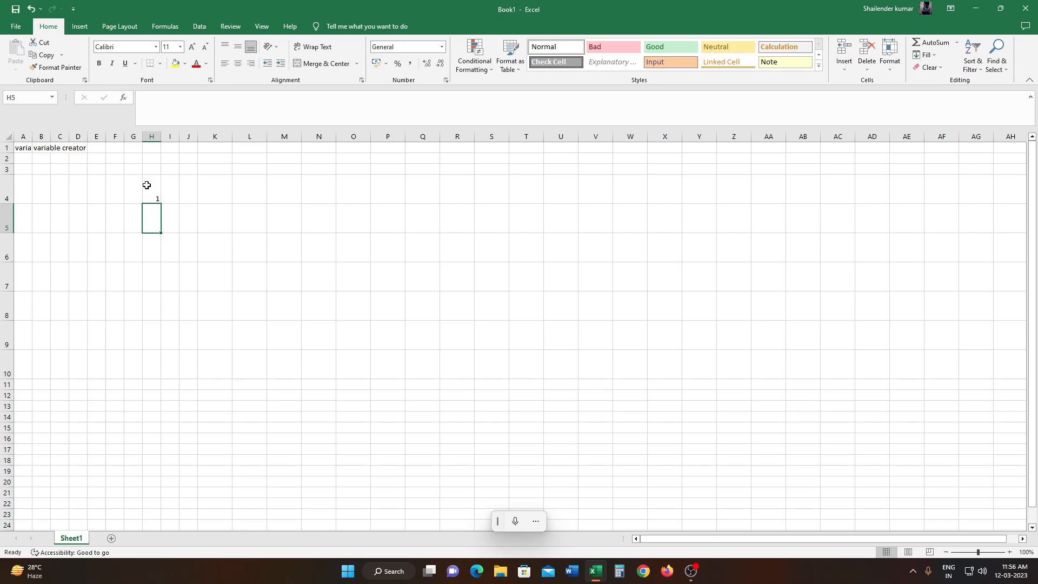
pyautogui.moveTo(153, 199); pyautogui.dragTo(162, 410)
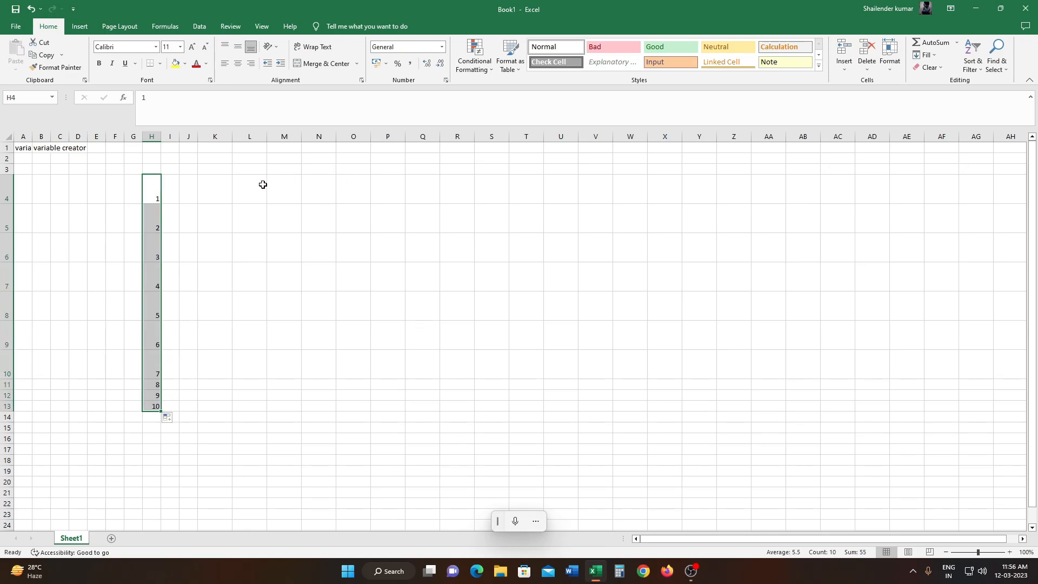
# - Enter "sun" in K4 and "mon" in K5, and autofill the short weekday names down to K17
pyautogui.click(226, 198)
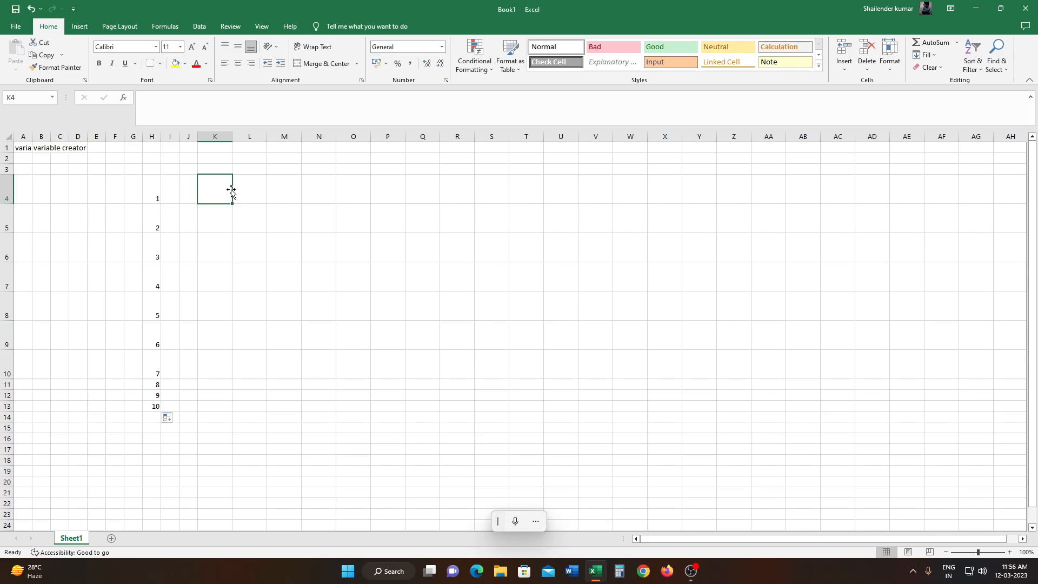
pyautogui.write('sun')
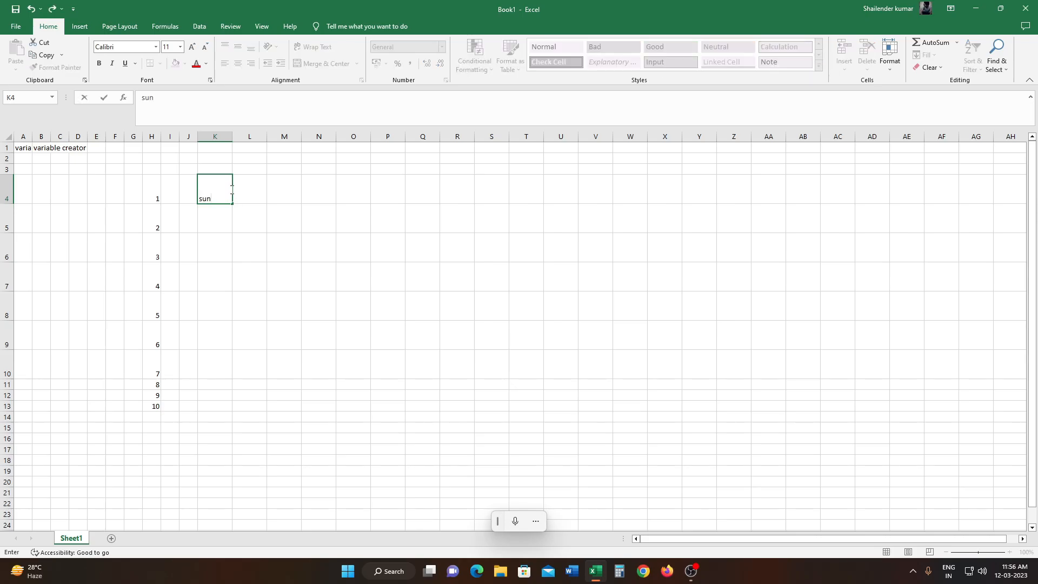
pyautogui.press('Return')
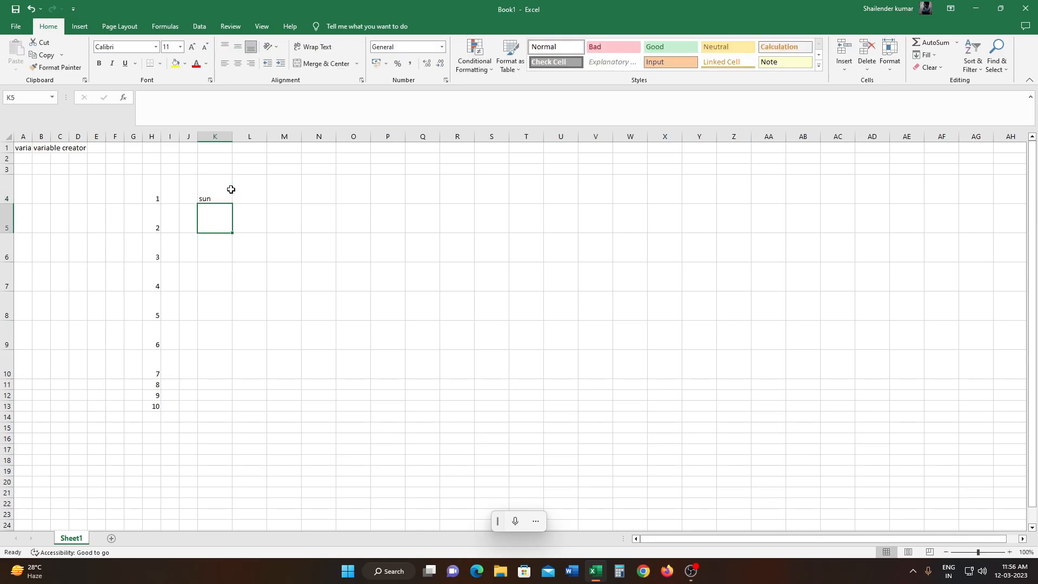
pyautogui.write('mon')
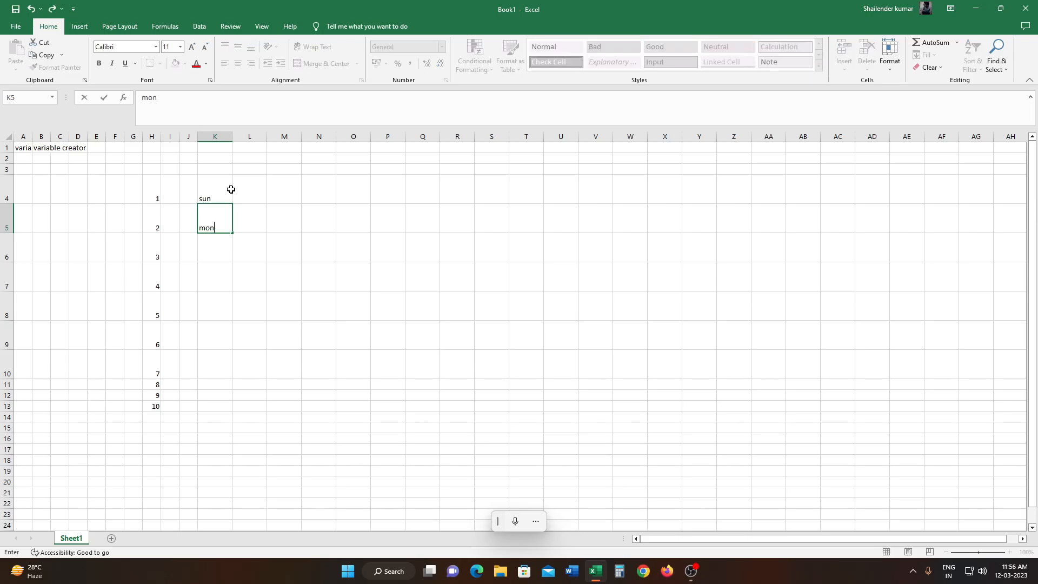
pyautogui.click(231, 189)
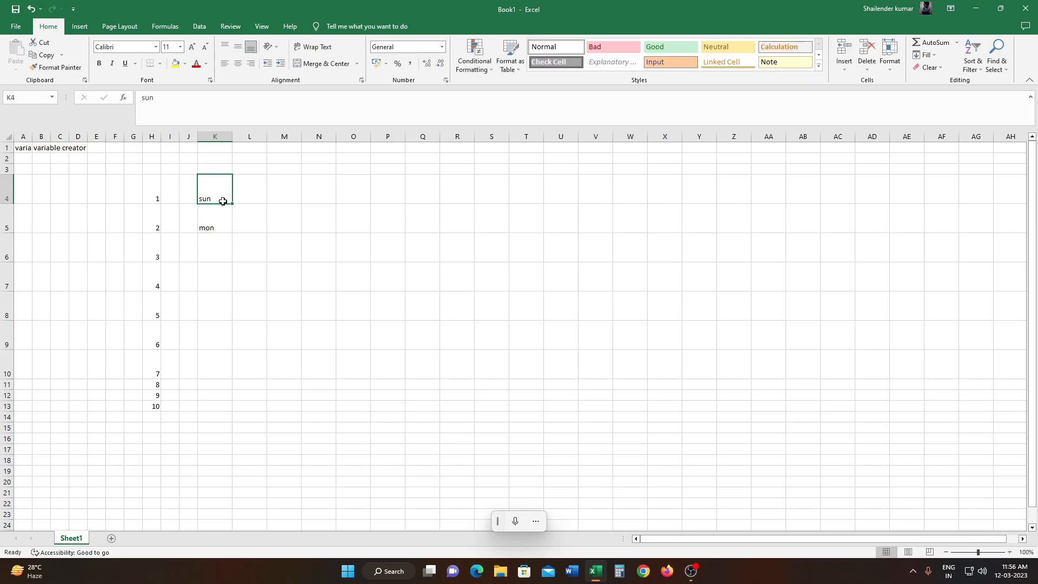
pyautogui.moveTo(220, 192); pyautogui.dragTo(234, 369)
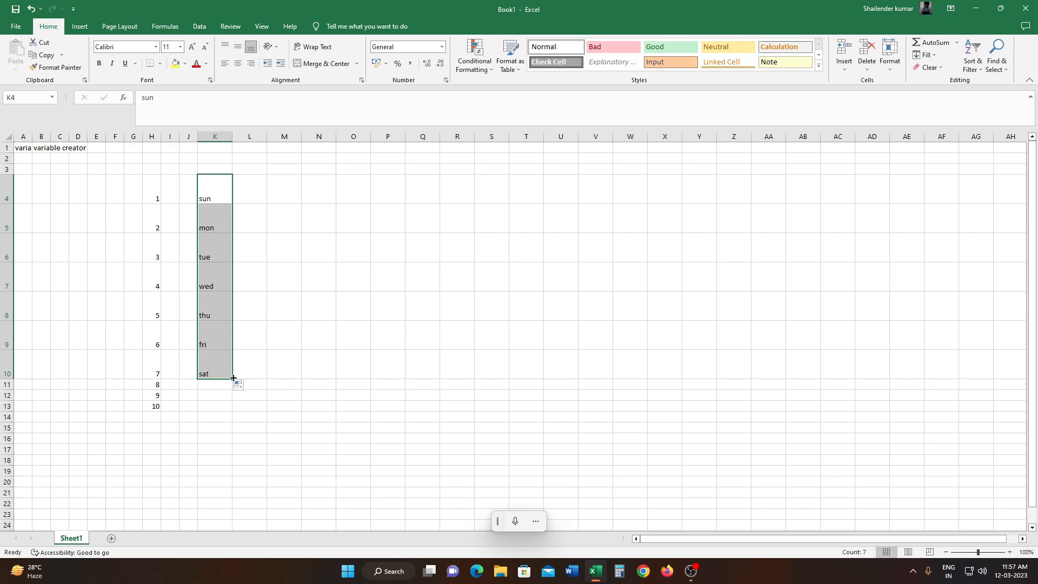
pyautogui.moveTo(233, 378); pyautogui.dragTo(235, 459)
# - Enter "Sunday" in cell L4 beside the short weekday list
pyautogui.click(217, 190)
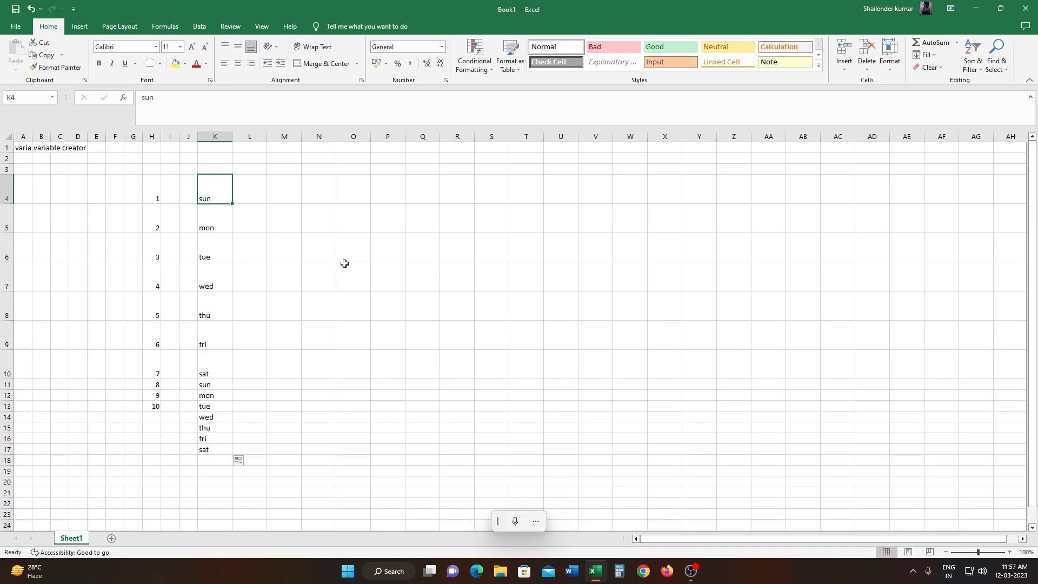
pyautogui.click(251, 192)
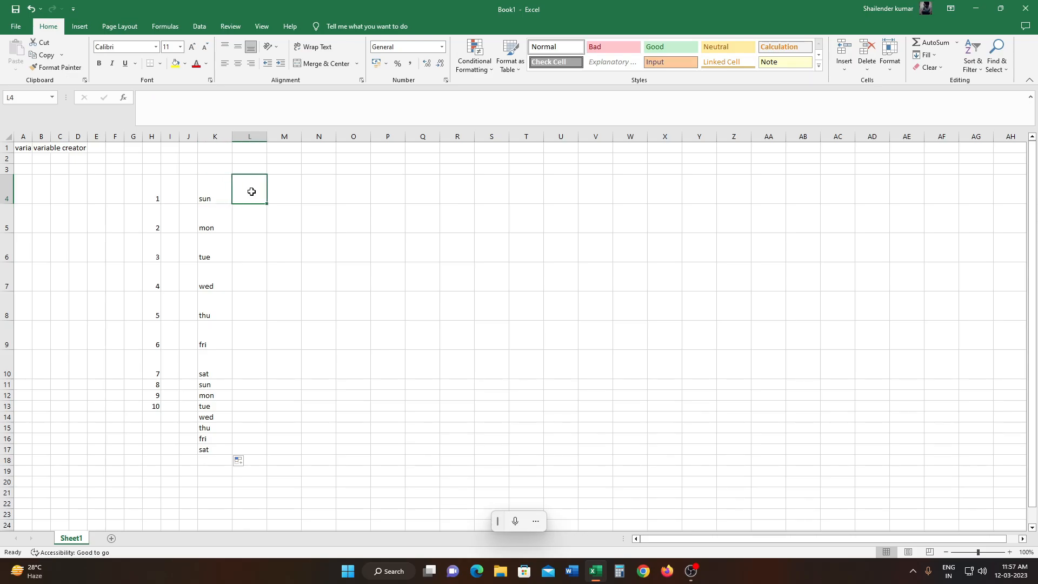
pyautogui.write('s')
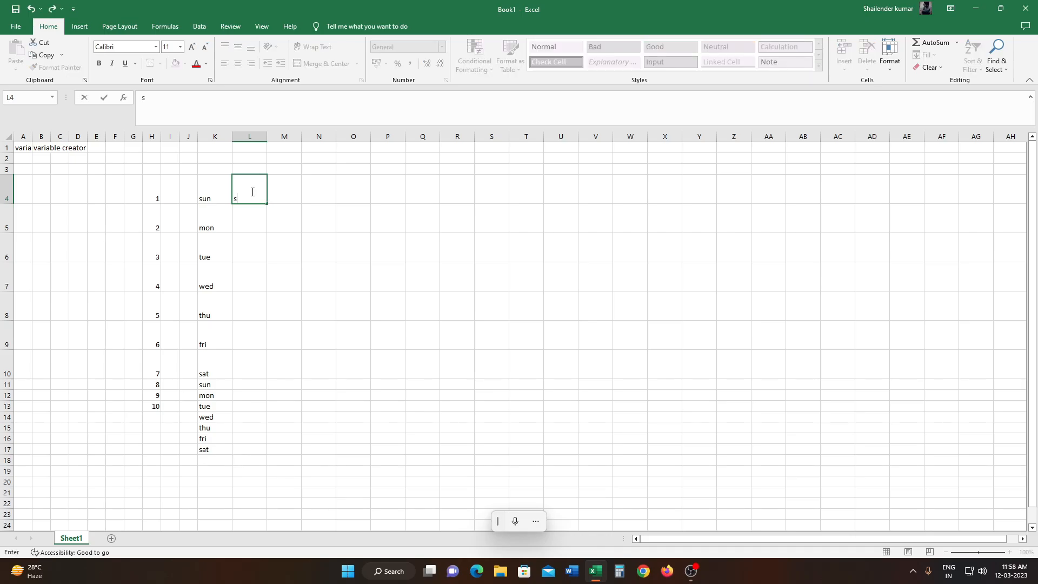
pyautogui.write('unday')
pyautogui.press('Return')
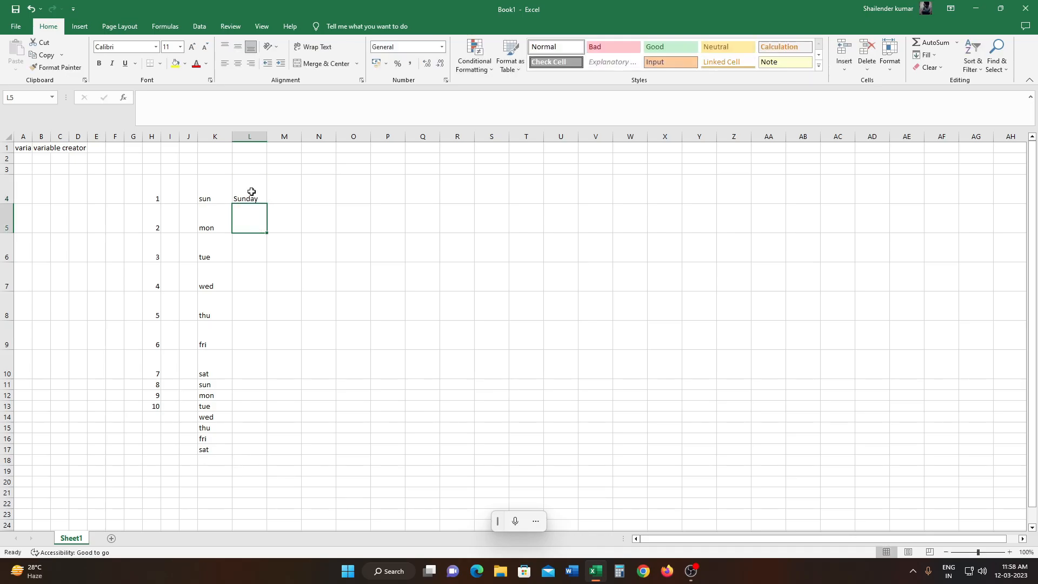
# - Autofill the full weekday names from Sunday in L4 down to Saturday in L10, and widen column L to fit Wednesday
pyautogui.write('monday')
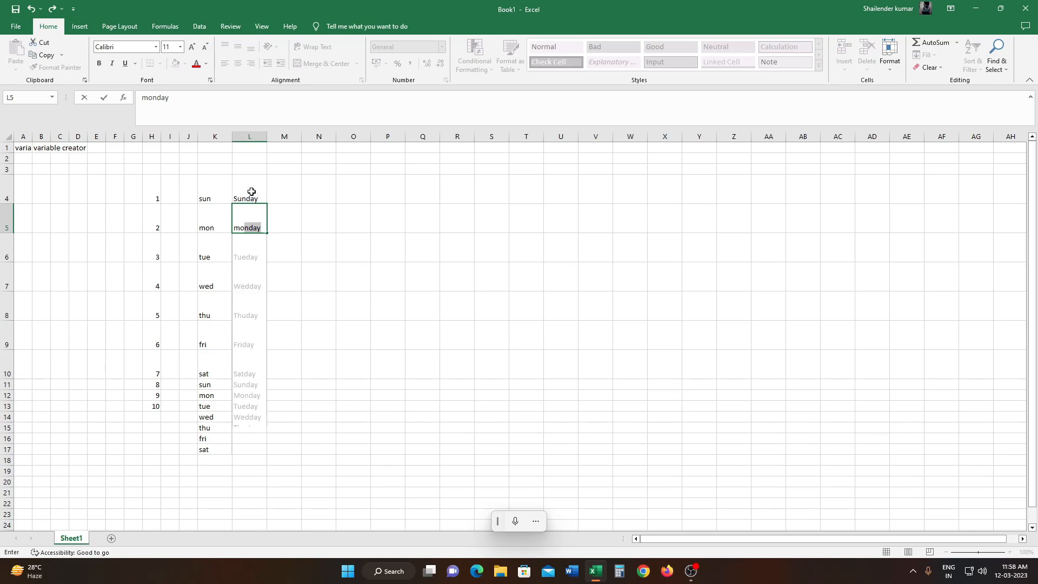
pyautogui.click(252, 191)
pyautogui.moveTo(251, 194); pyautogui.dragTo(264, 373)
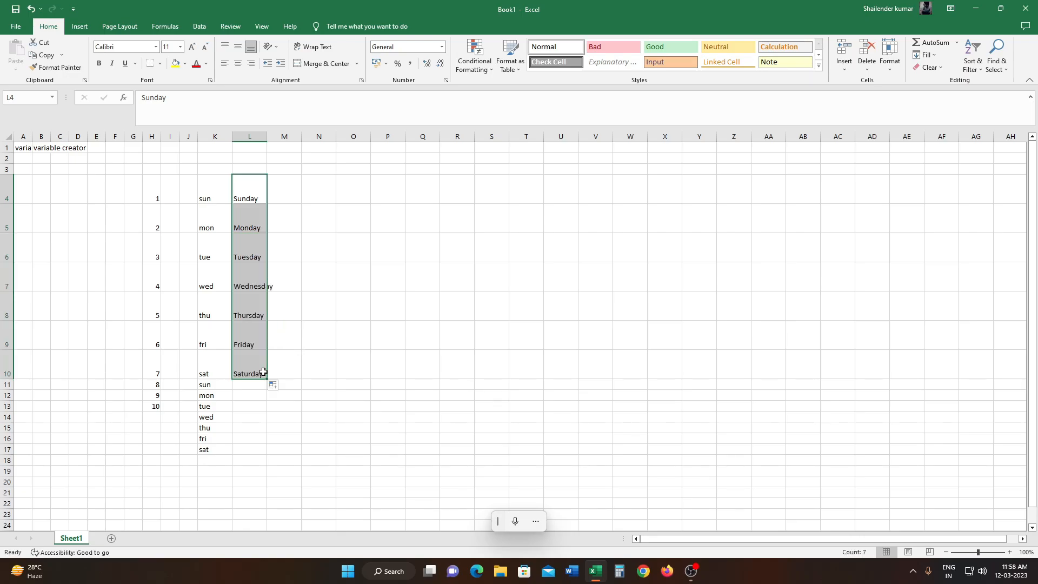
pyautogui.click(302, 365)
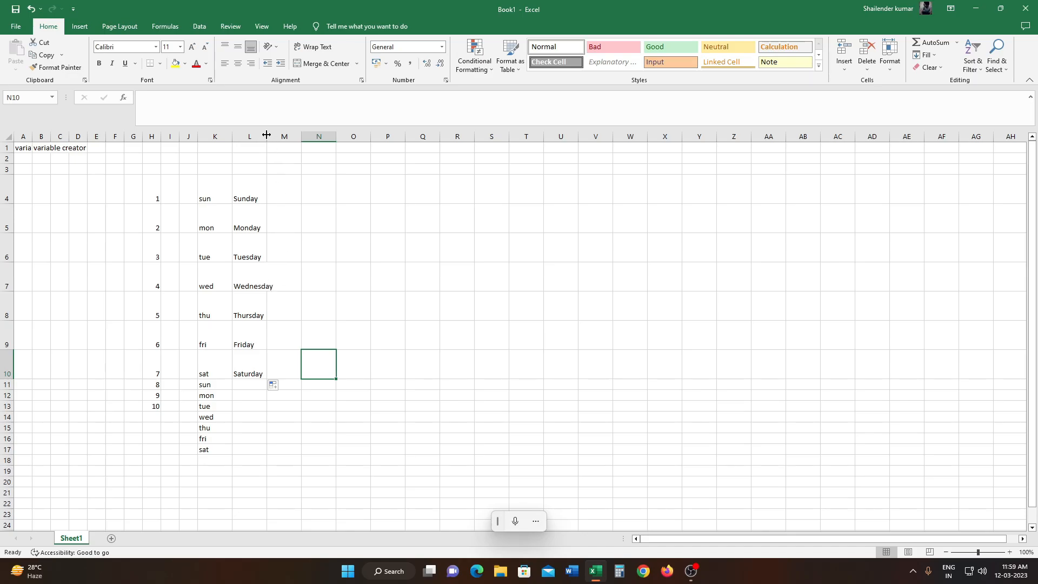
pyautogui.moveTo(268, 133); pyautogui.dragTo(276, 133)
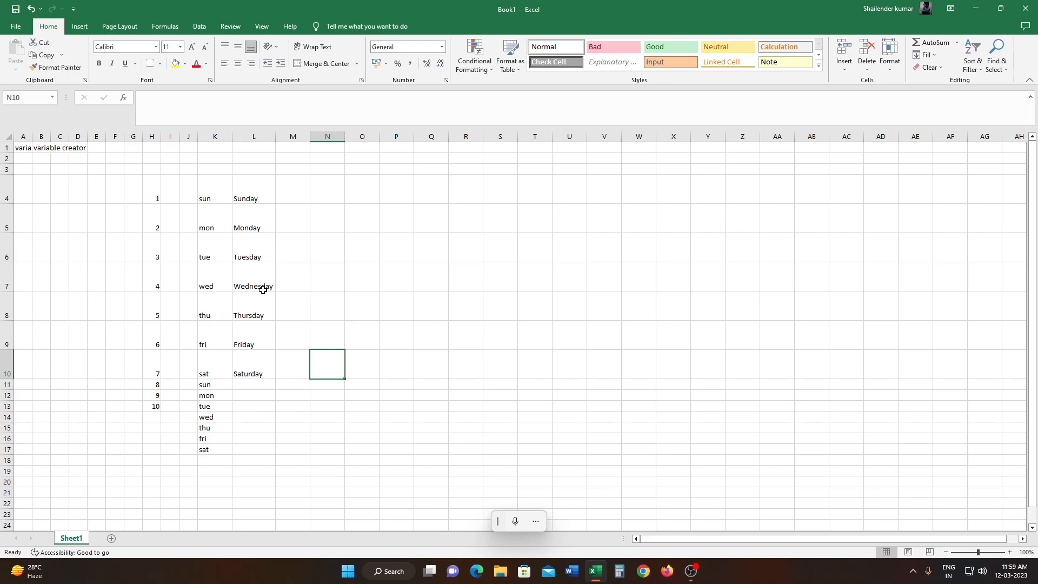
# - Enter "jan" in O5 and "feb" in O6, and autofill the short month names down to dec in O16
pyautogui.click(338, 194)
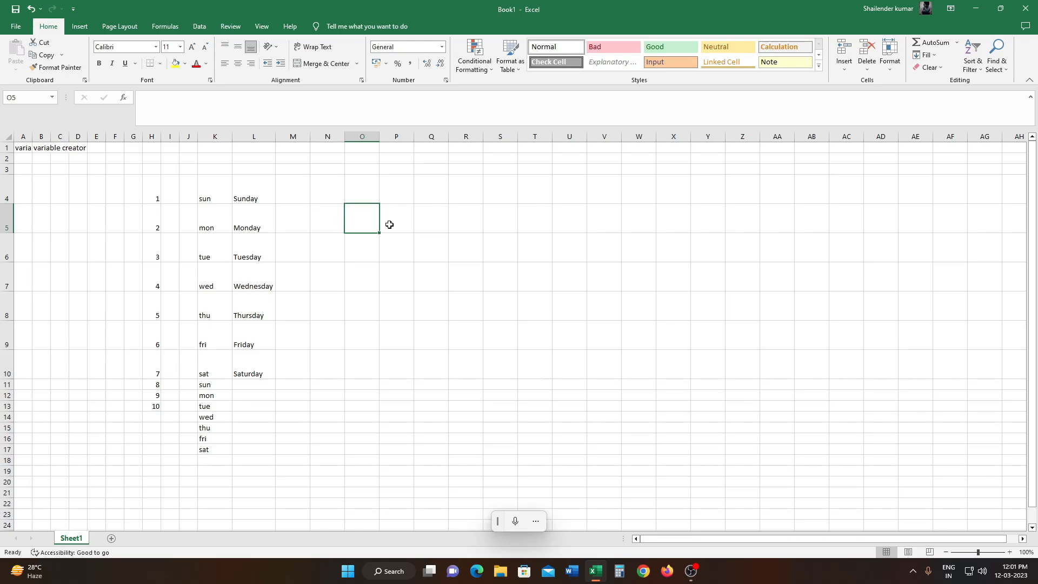
pyautogui.write('jan')
pyautogui.hotkey('ctrl', 'Return')
pyautogui.press('Down')
pyautogui.write('feb')
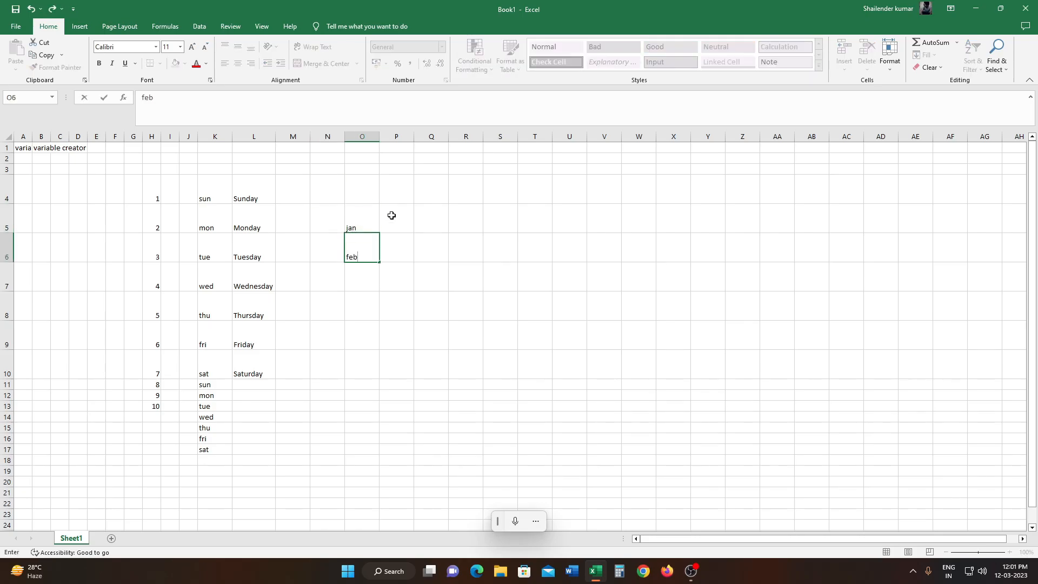
pyautogui.moveTo(364, 216); pyautogui.dragTo(363, 246)
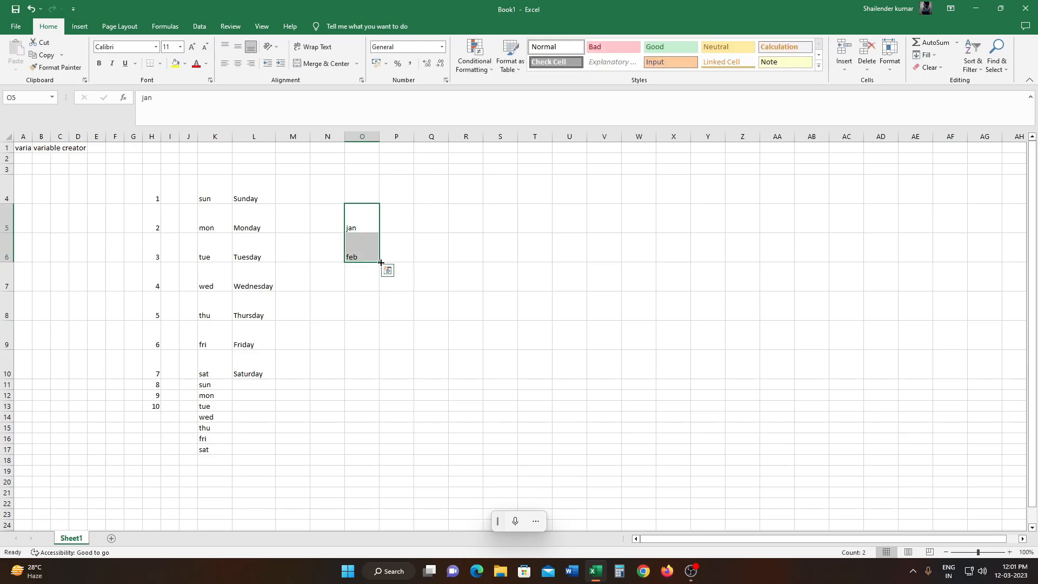
pyautogui.moveTo(381, 263); pyautogui.dragTo(380, 442)
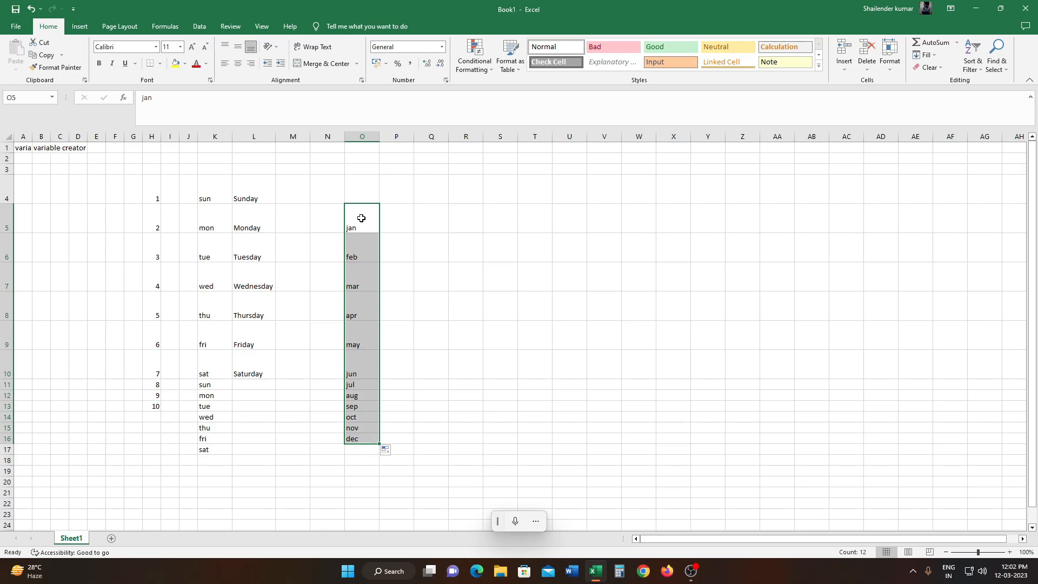
# - Enter "january" in Q5 and "february" in Q6, autofill the full month names down to Q16, and widen column Q to fit
pyautogui.click(432, 221)
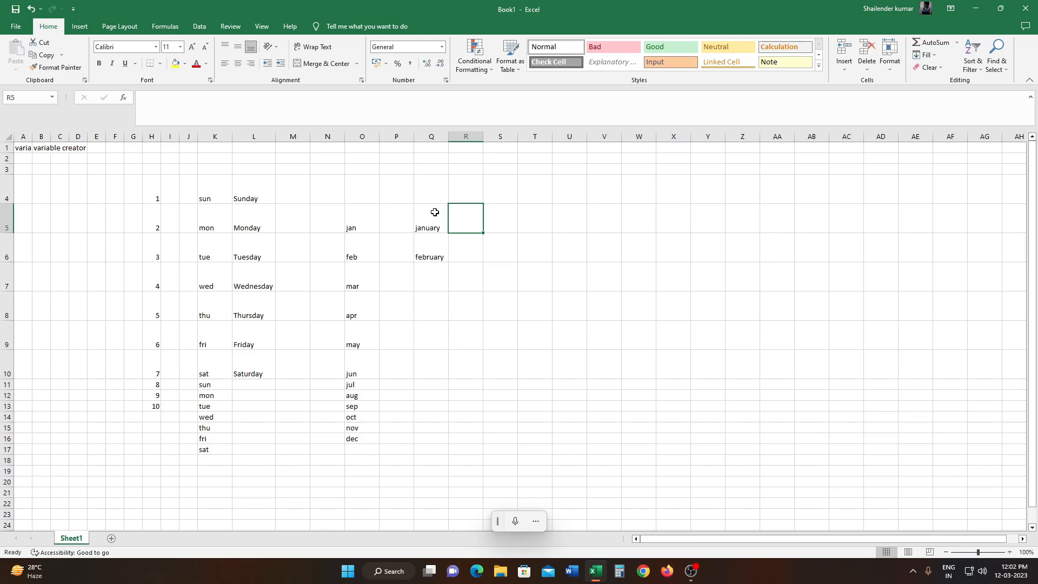
pyautogui.moveTo(435, 213); pyautogui.dragTo(438, 245)
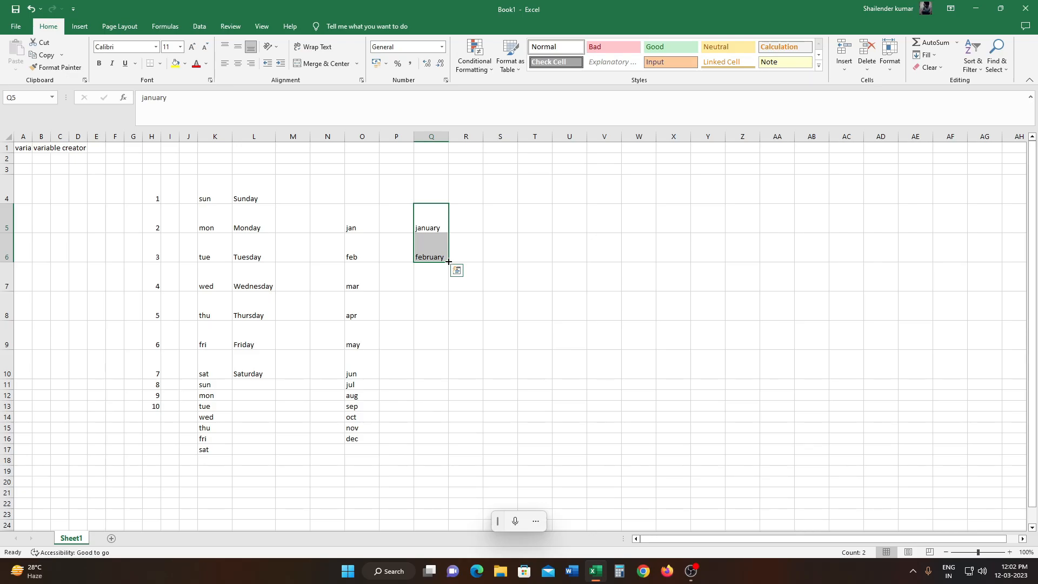
pyautogui.moveTo(449, 262); pyautogui.dragTo(448, 262)
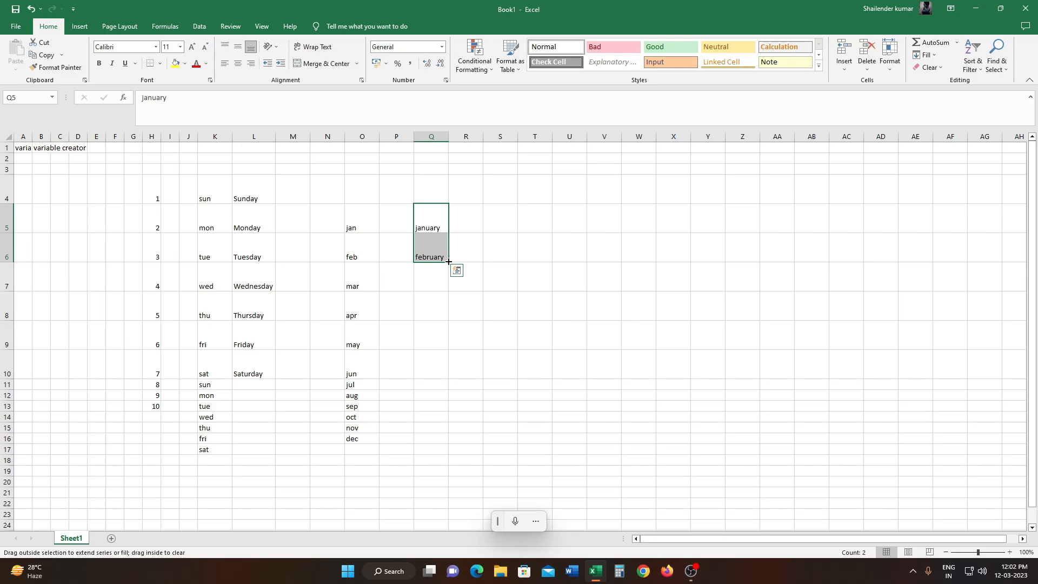
pyautogui.moveTo(448, 261); pyautogui.dragTo(447, 430)
pyautogui.moveTo(447, 436); pyautogui.dragTo(447, 442)
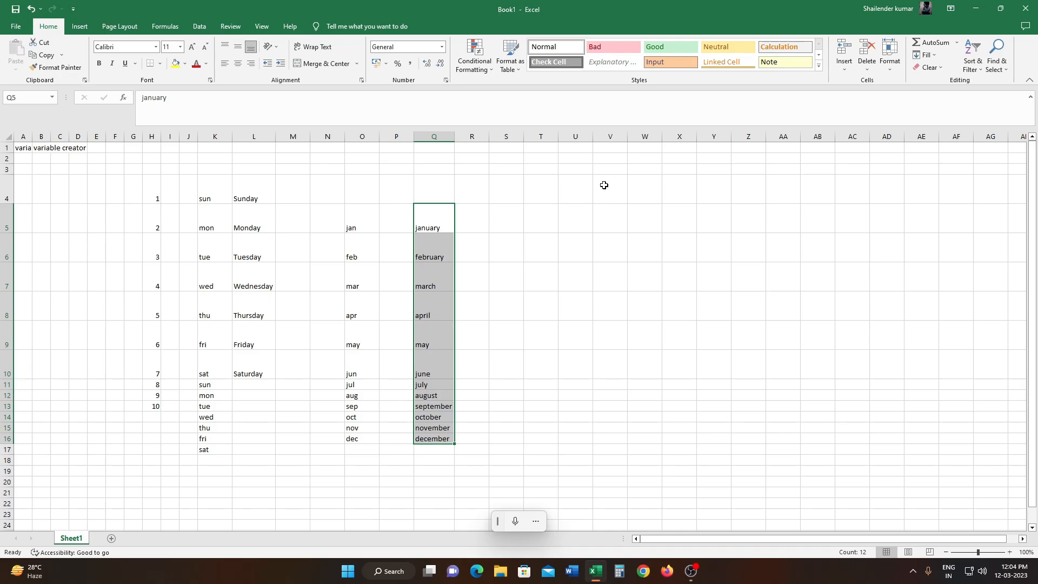
# - Enter 1 and 2 in V4:V5 and 11 and 12 in W4:W5 as starting values for a number grid
pyautogui.click(604, 185)
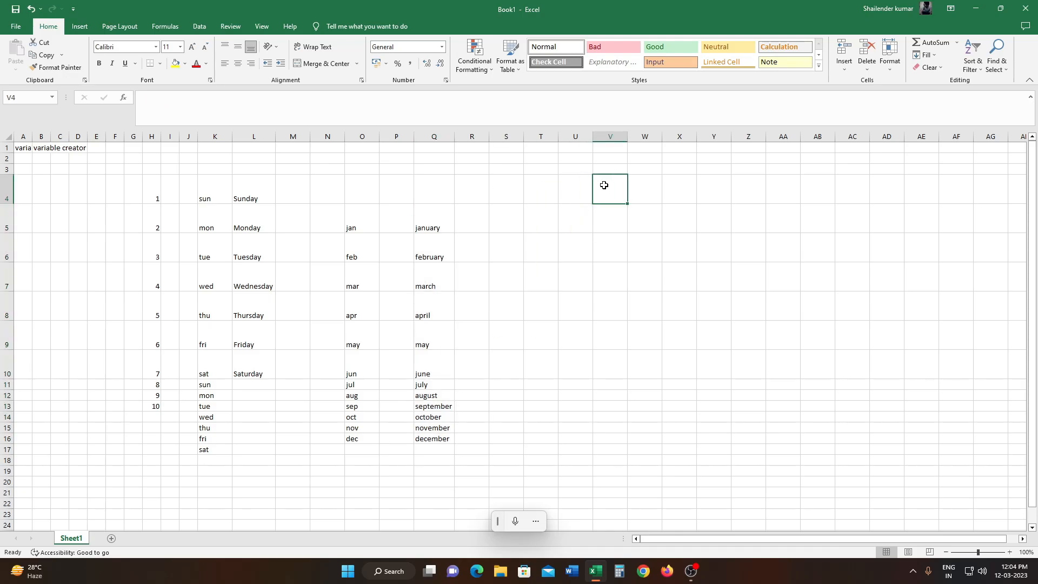
pyautogui.write('1')
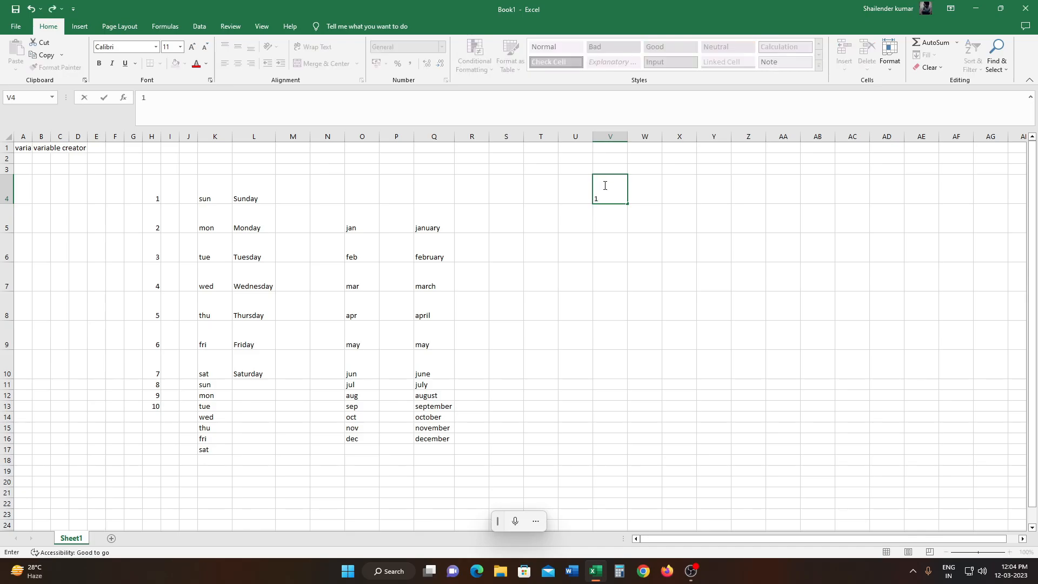
pyautogui.press('Return')
pyautogui.write('2')
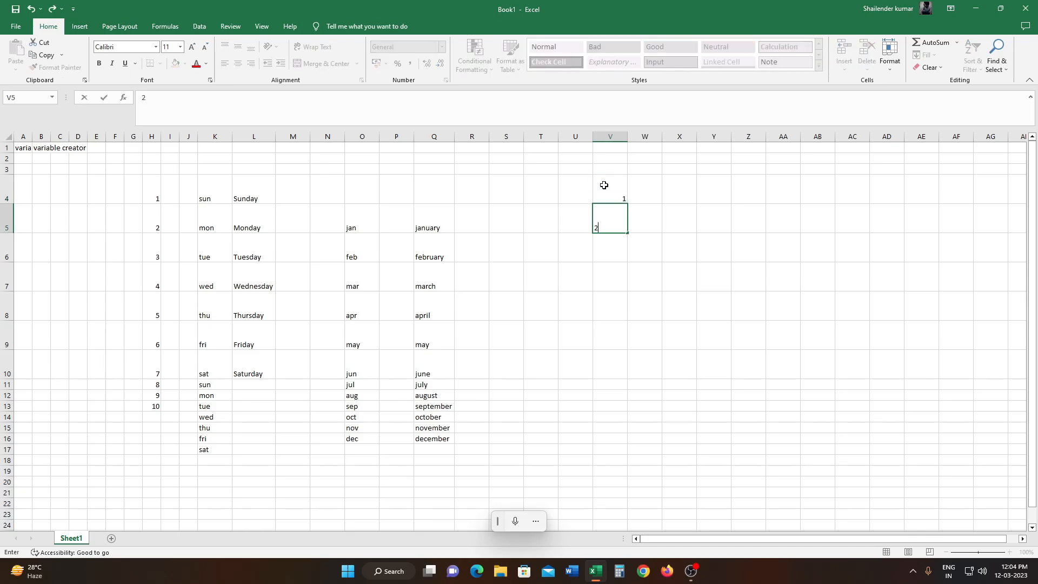
pyautogui.click(642, 193)
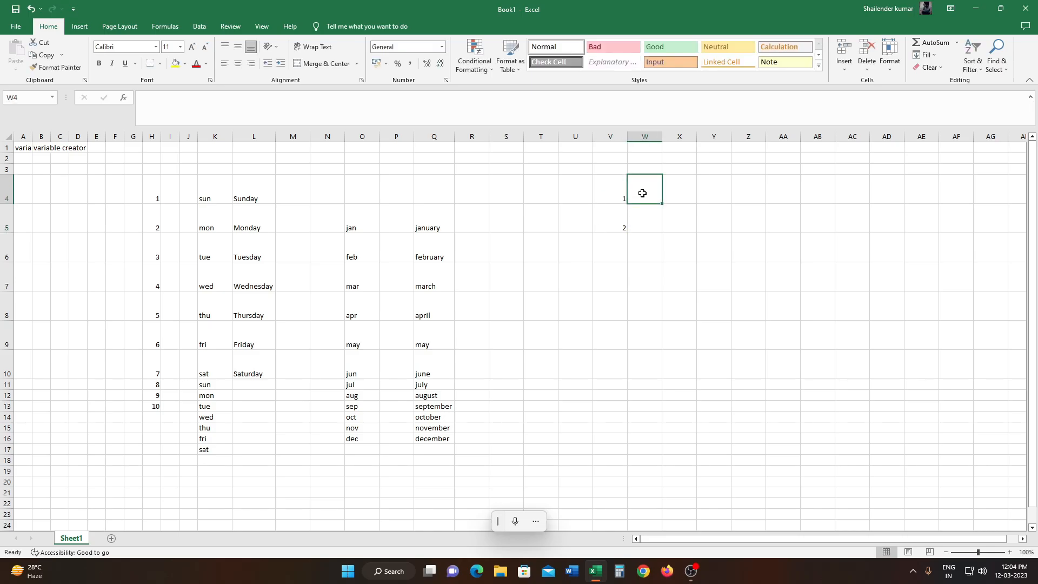
pyautogui.write('11')
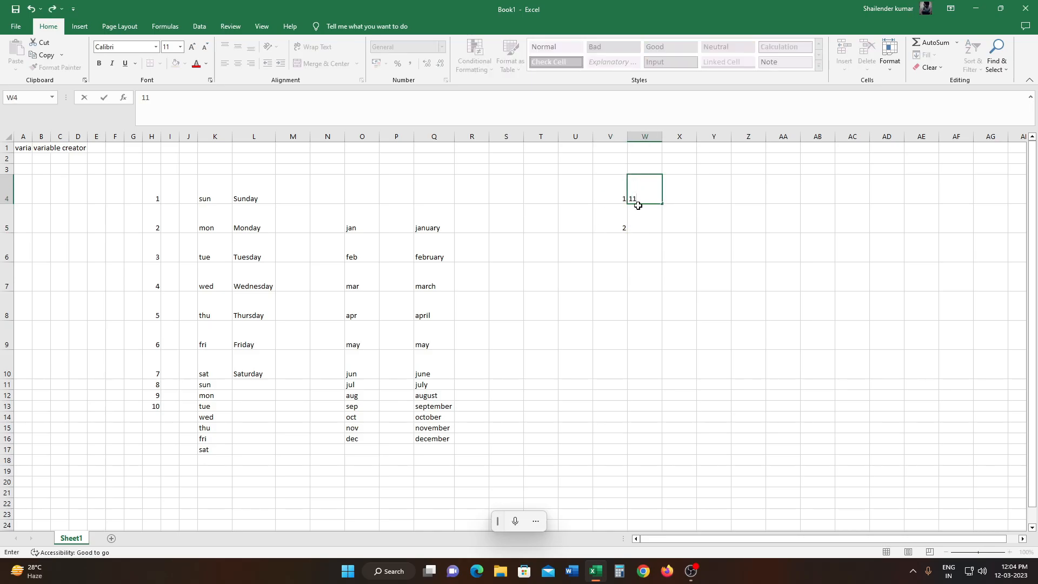
pyautogui.click(651, 216)
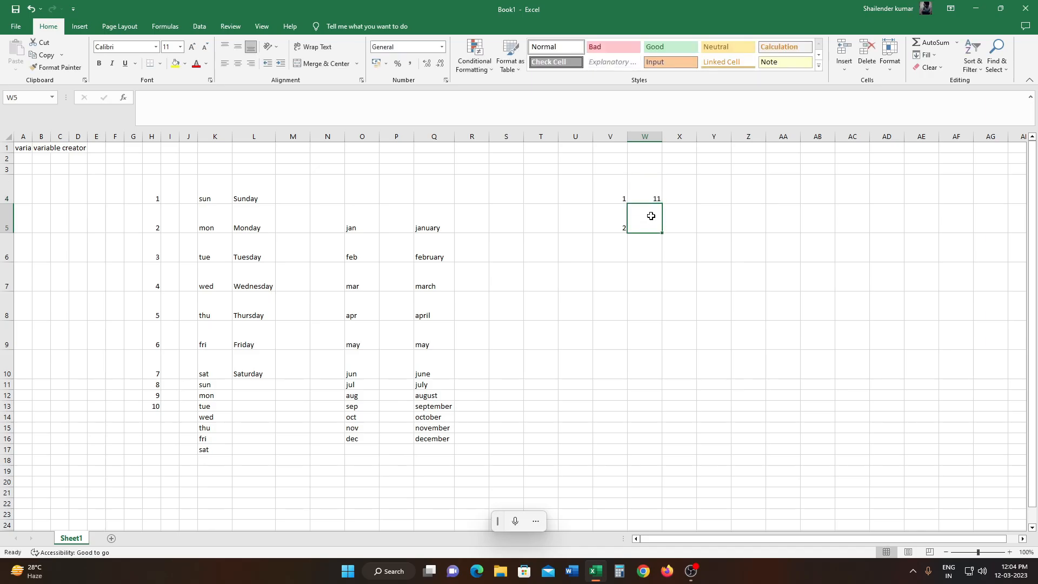
pyautogui.write('12')
pyautogui.press('Tab')
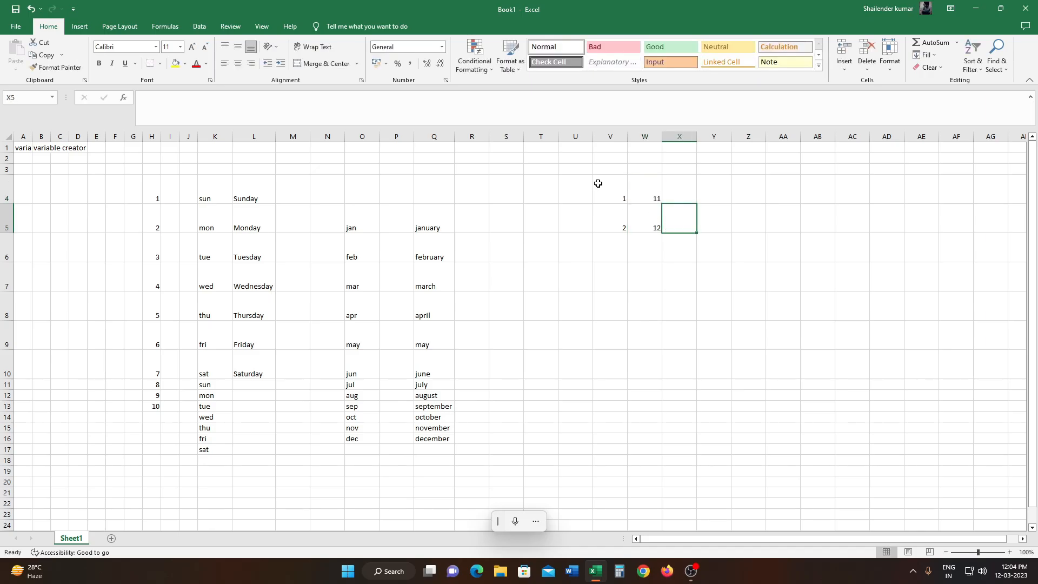
# - Extend the V4:W5 number series down to row 13 and across to column AO, numbering the grid from 1 to 200
pyautogui.moveTo(598, 183); pyautogui.dragTo(656, 222)
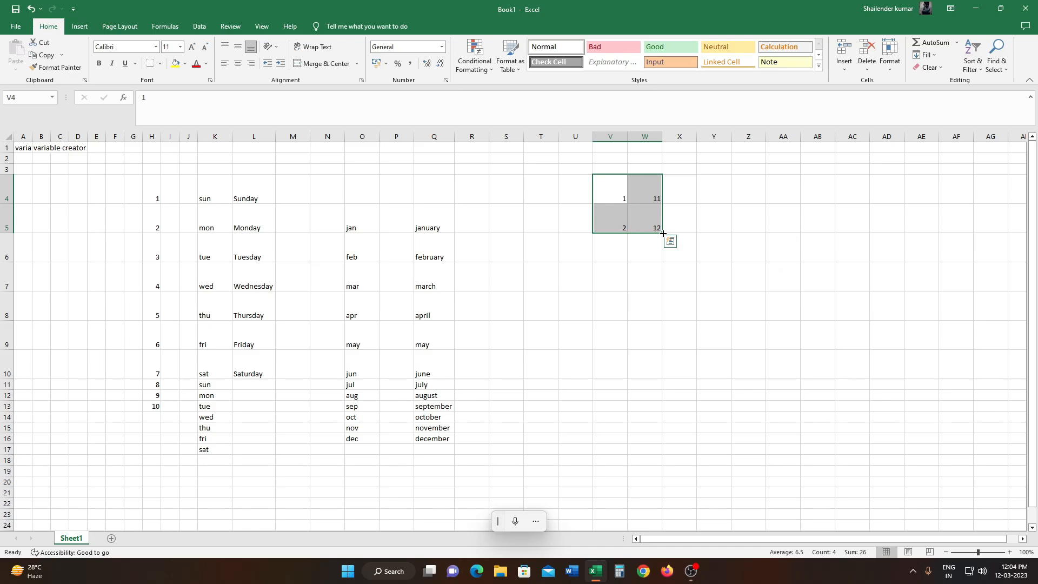
pyautogui.moveTo(663, 233); pyautogui.dragTo(658, 412)
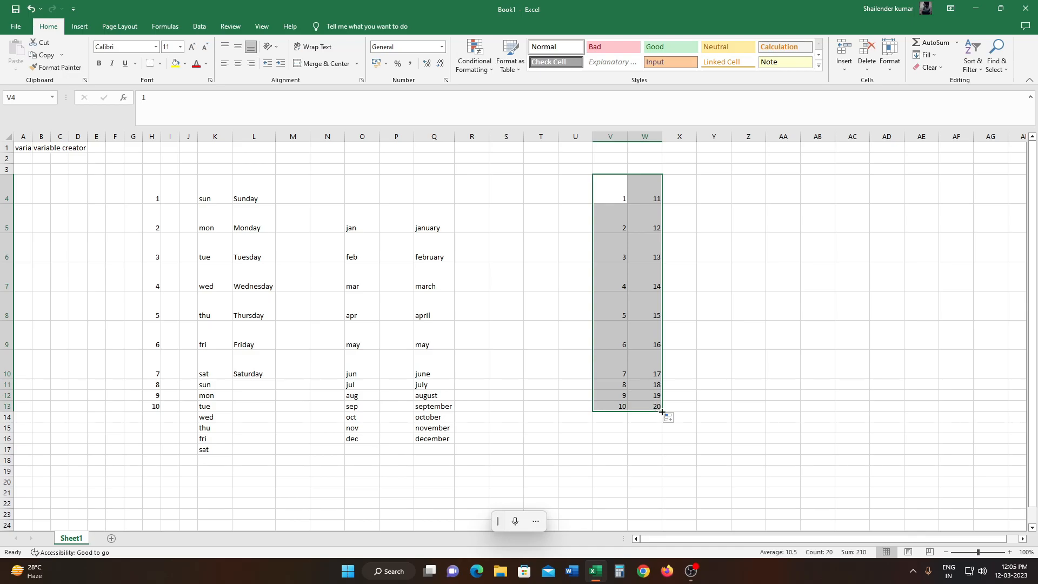
pyautogui.moveTo(662, 412); pyautogui.dragTo(1000, 401)
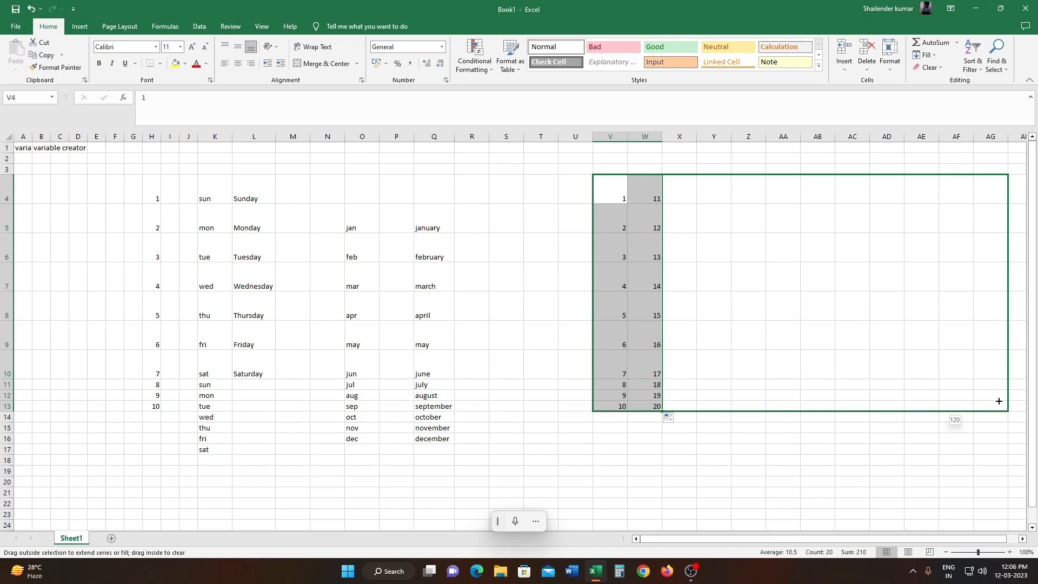
pyautogui.moveTo(998, 402); pyautogui.dragTo(1007, 408)
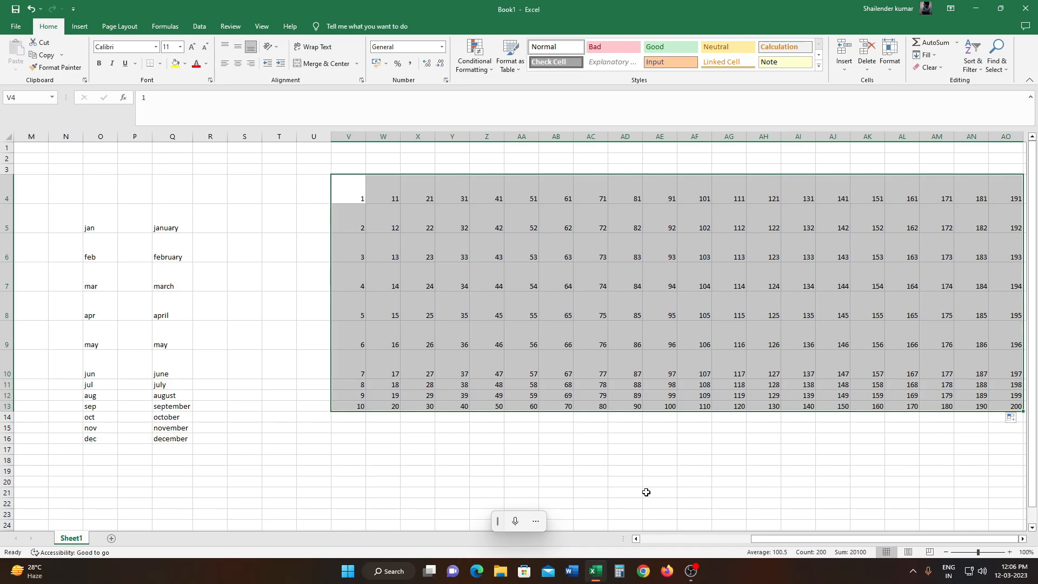
pyautogui.click(699, 406)
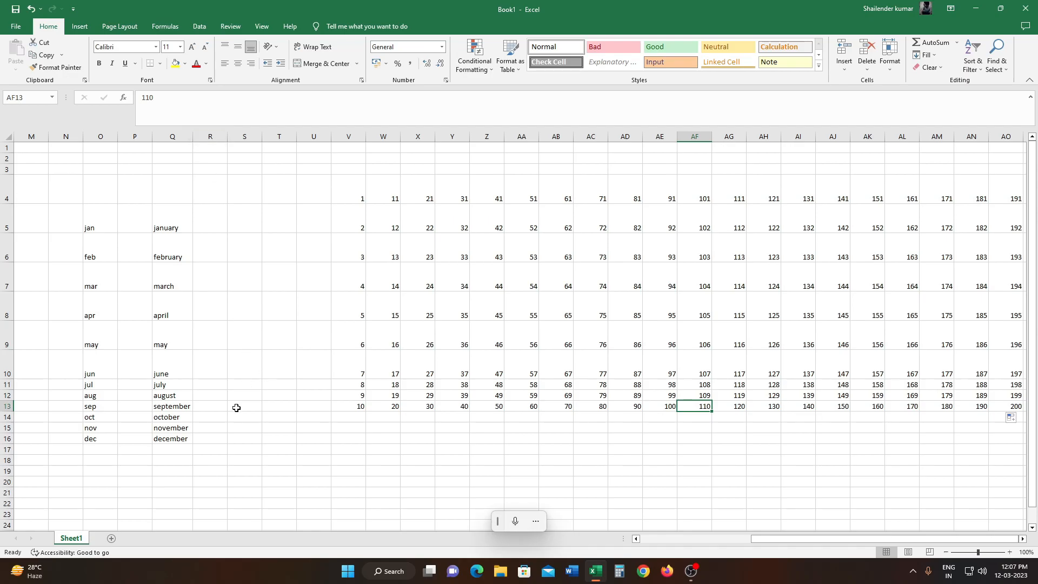
# - Examine the contents of the december cell in Q16
pyautogui.click(180, 441)
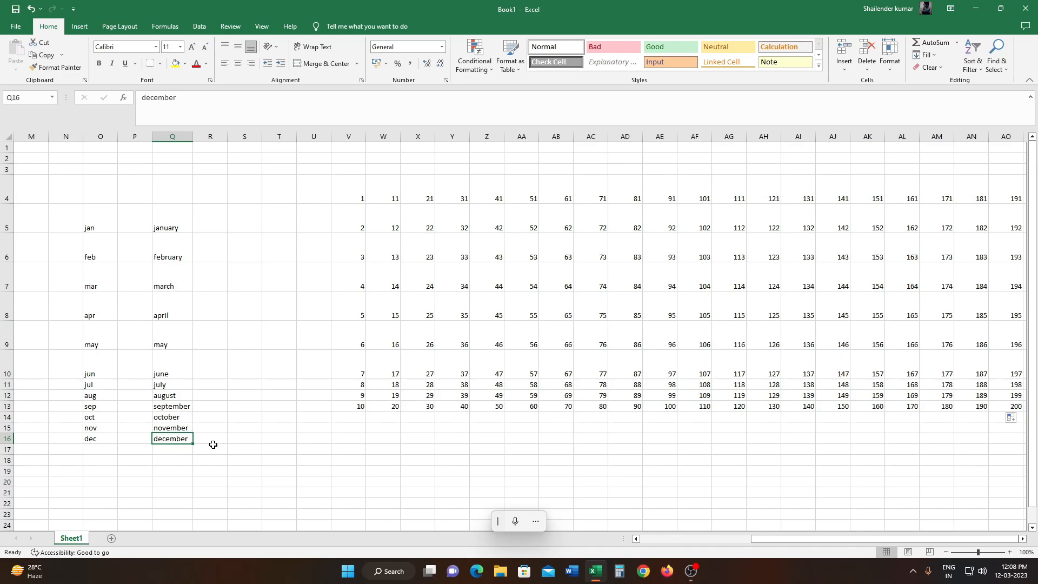
pyautogui.click(178, 98)
pyautogui.moveTo(177, 97); pyautogui.dragTo(144, 100)
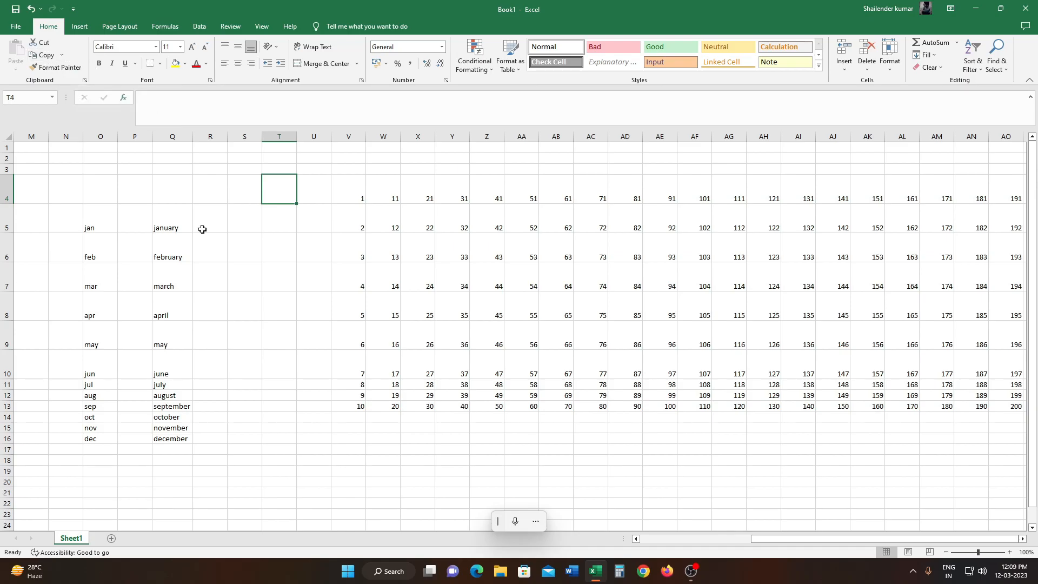
# - Move the months june to december from Q10:Q16 to V20:V26 and autofit the width of column V
pyautogui.scroll(-2, 173, 227)
pyautogui.moveTo(164, 241); pyautogui.dragTo(187, 325)
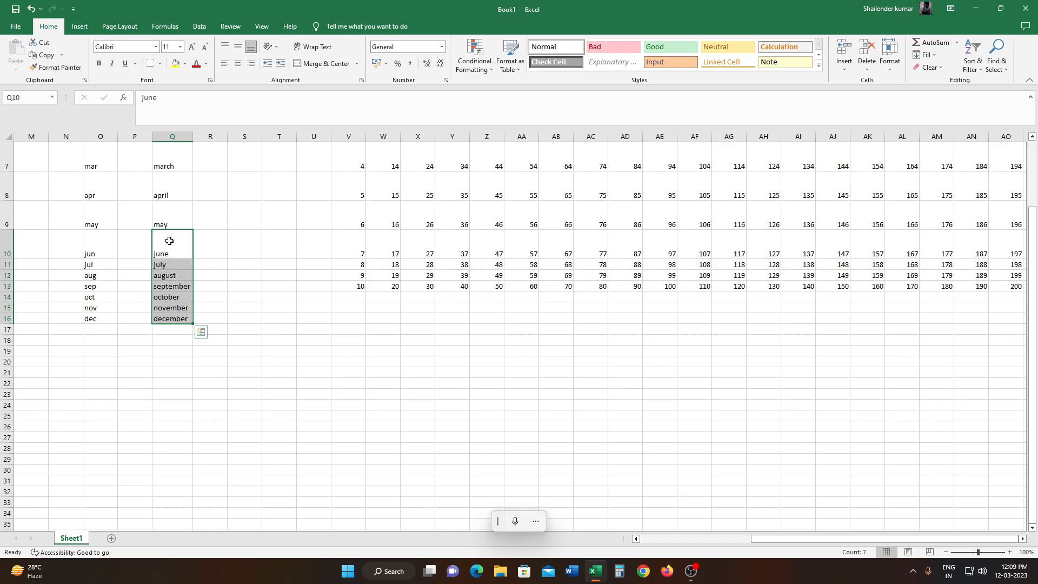
pyautogui.click(44, 55)
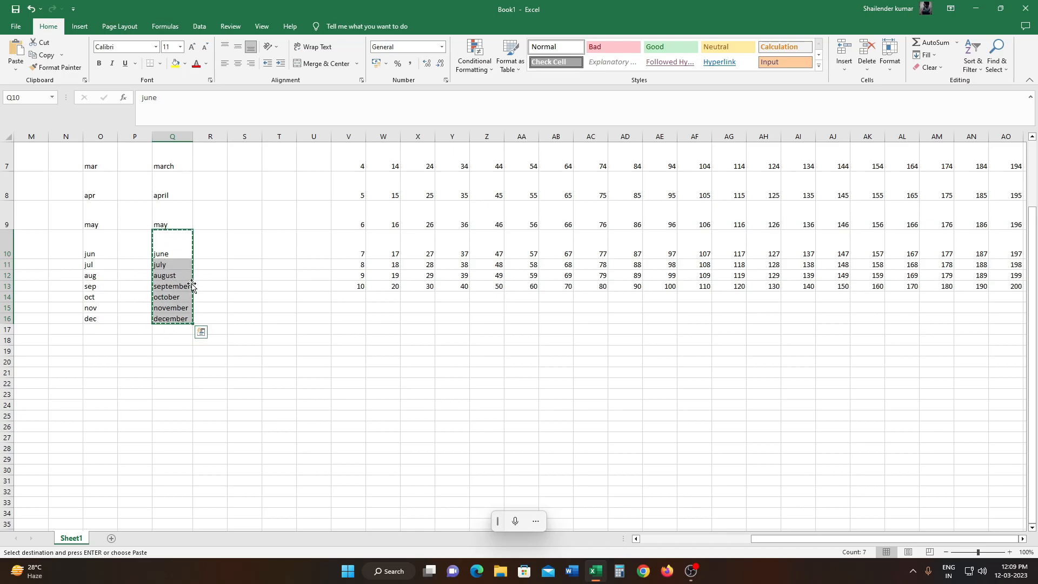
pyautogui.click(354, 362)
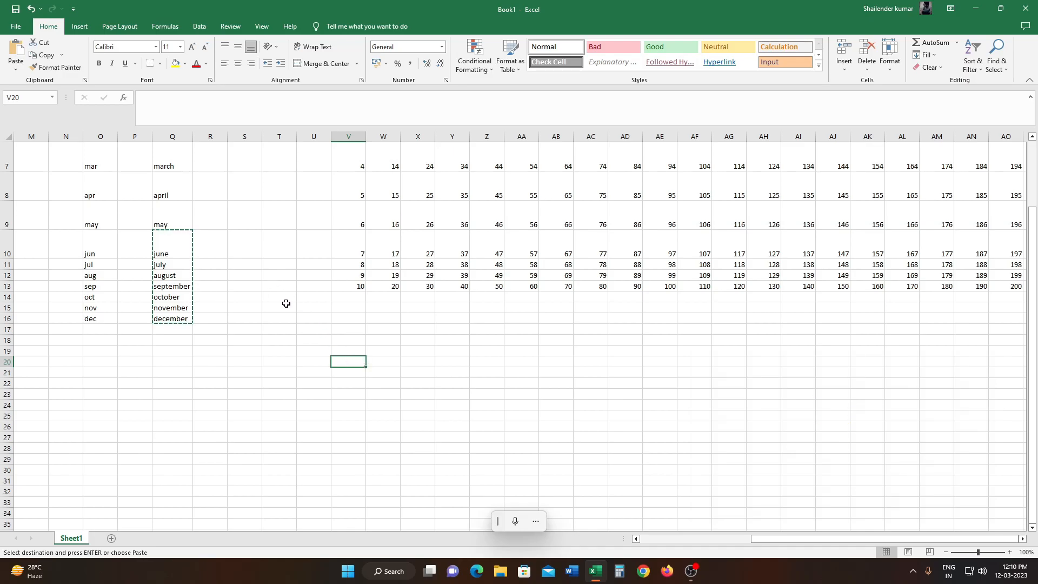
pyautogui.click(13, 52)
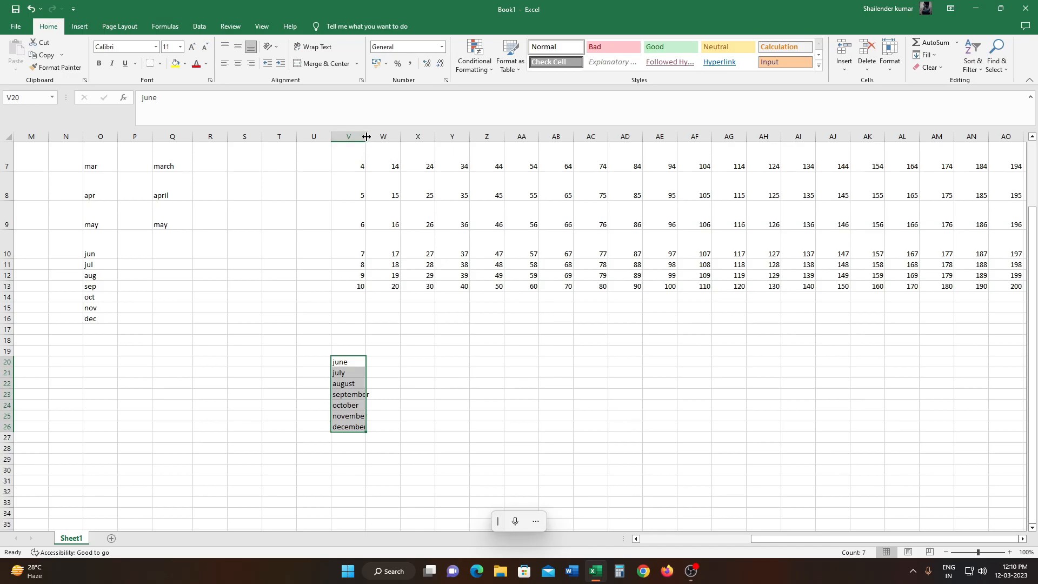
pyautogui.doubleClick(366, 137)
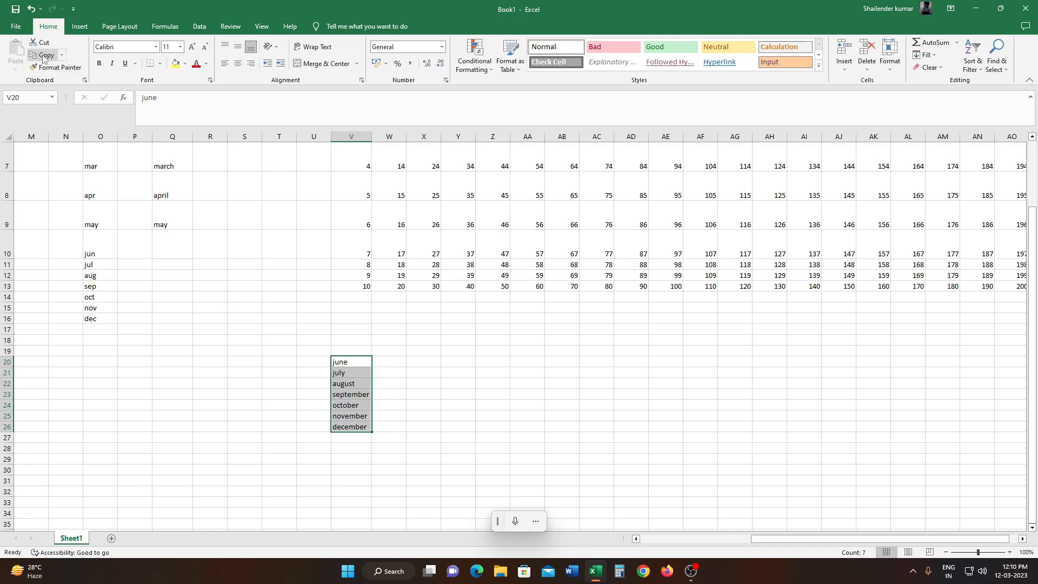
# - Copy the months january to may from Q5:Q9 into the cells starting at V14
pyautogui.scroll(2, 177, 244)
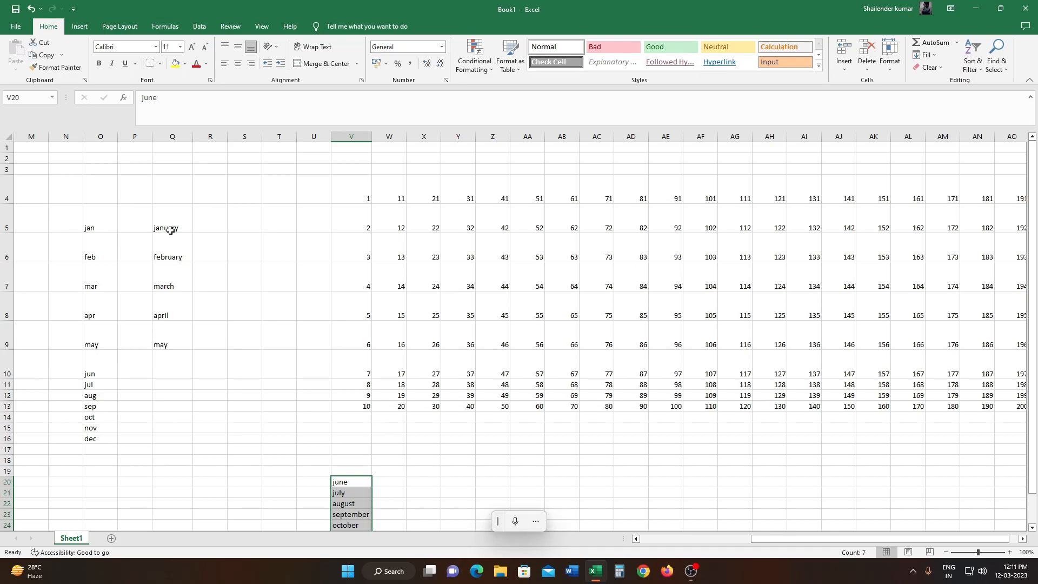
pyautogui.moveTo(167, 212); pyautogui.dragTo(166, 342)
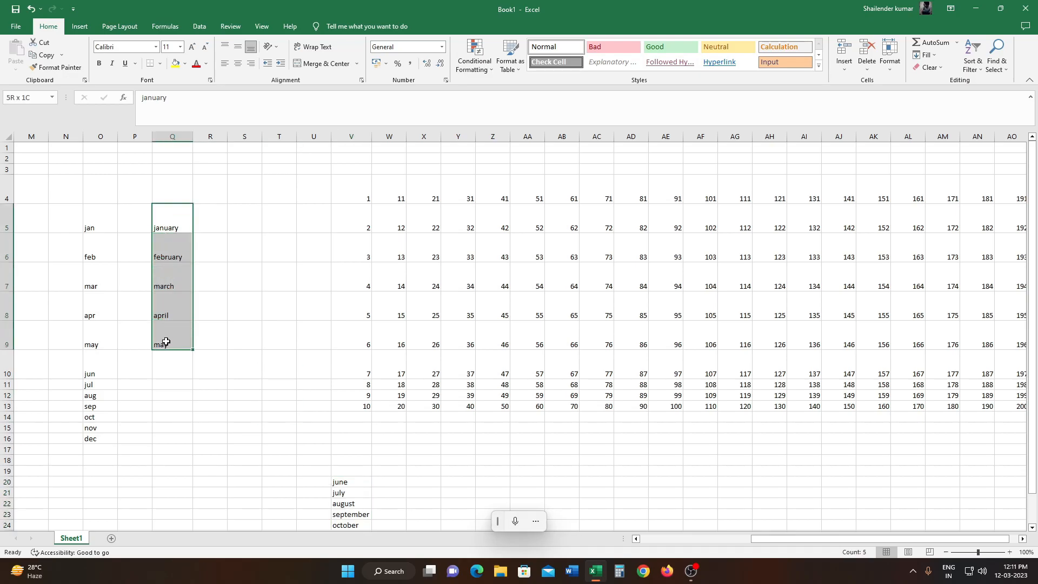
pyautogui.click(46, 56)
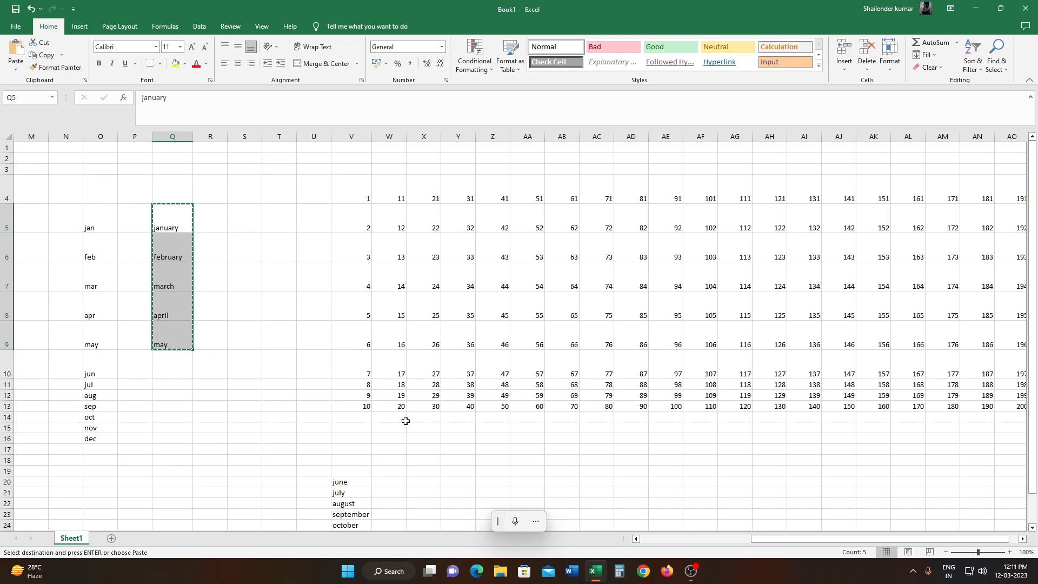
pyautogui.click(356, 419)
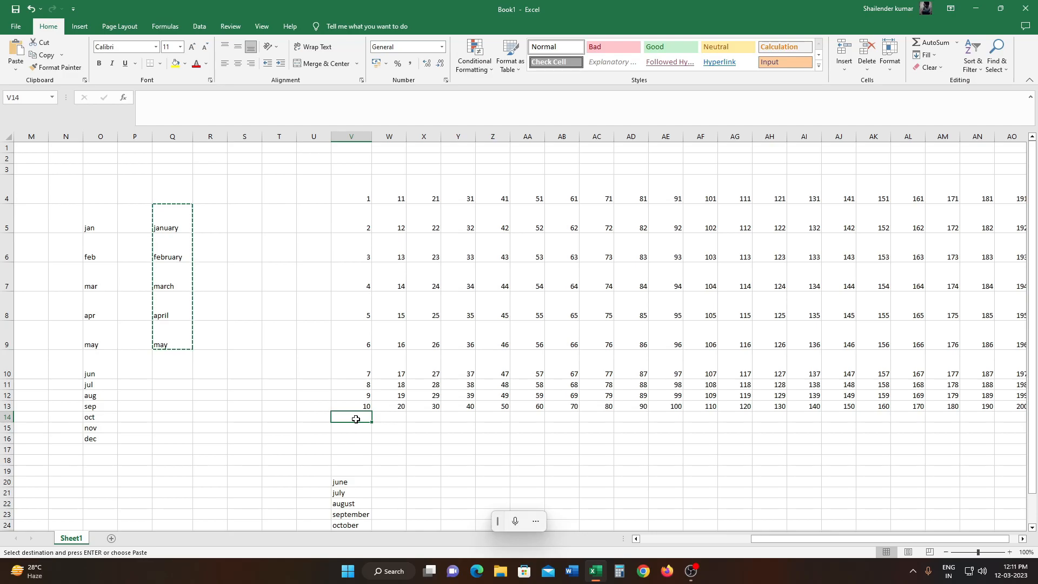
pyautogui.click(12, 51)
pyautogui.click(244, 427)
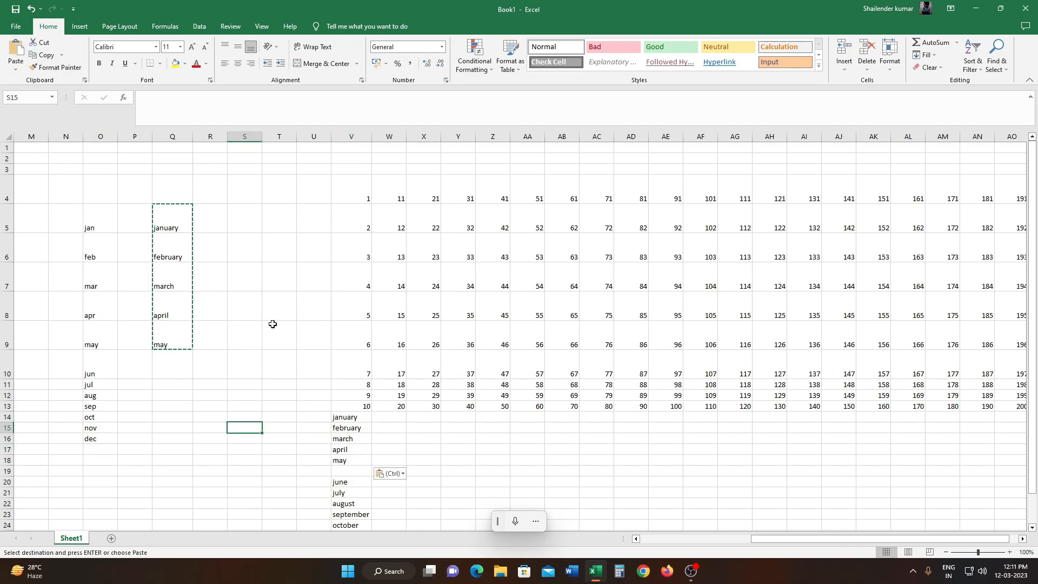
pyautogui.scroll(-1, 399, 515)
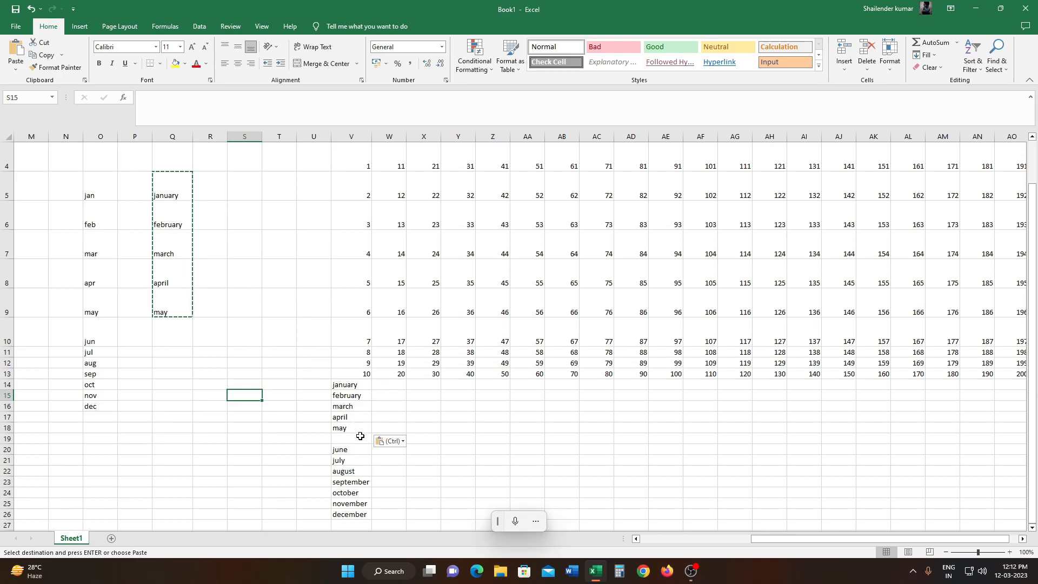
pyautogui.press('Right')
pyautogui.press('Down')
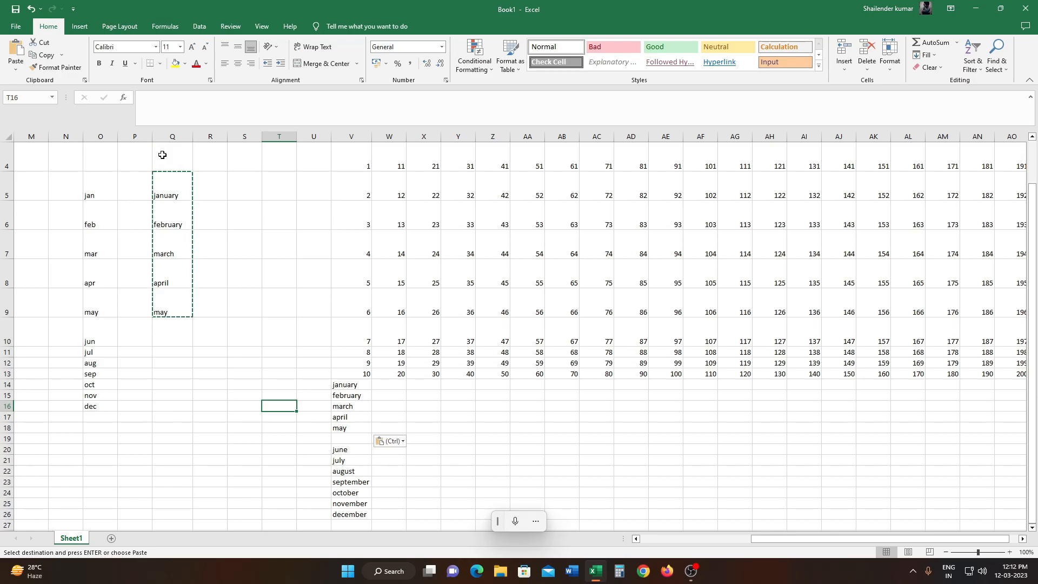
pyautogui.doubleClick(261, 214)
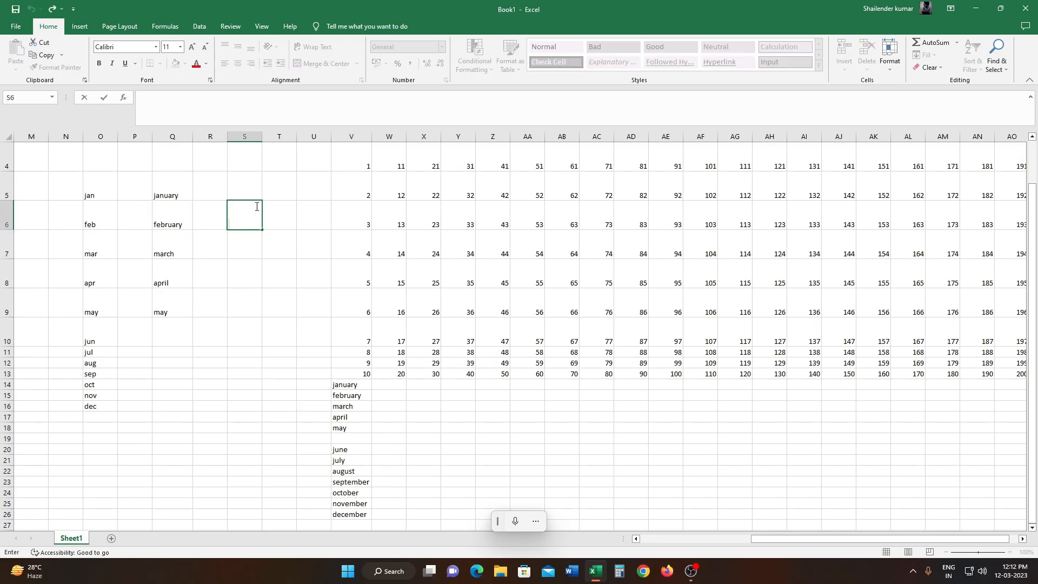
# - Move jan and feb from O5:O6 to R14:R15 by cutting and pasting
pyautogui.moveTo(103, 177); pyautogui.dragTo(103, 212)
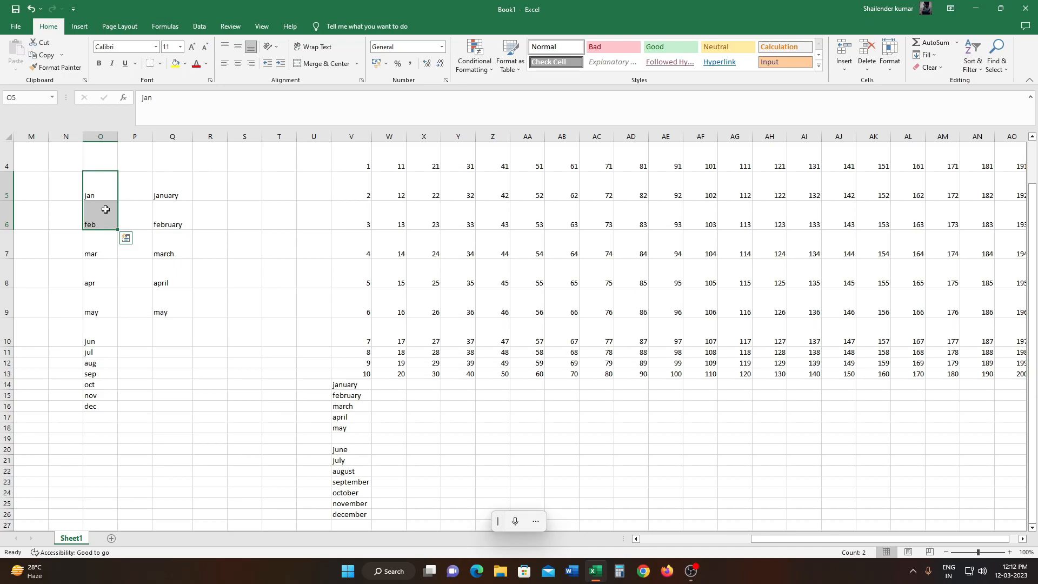
pyautogui.hotkey('ctrl', 'x')
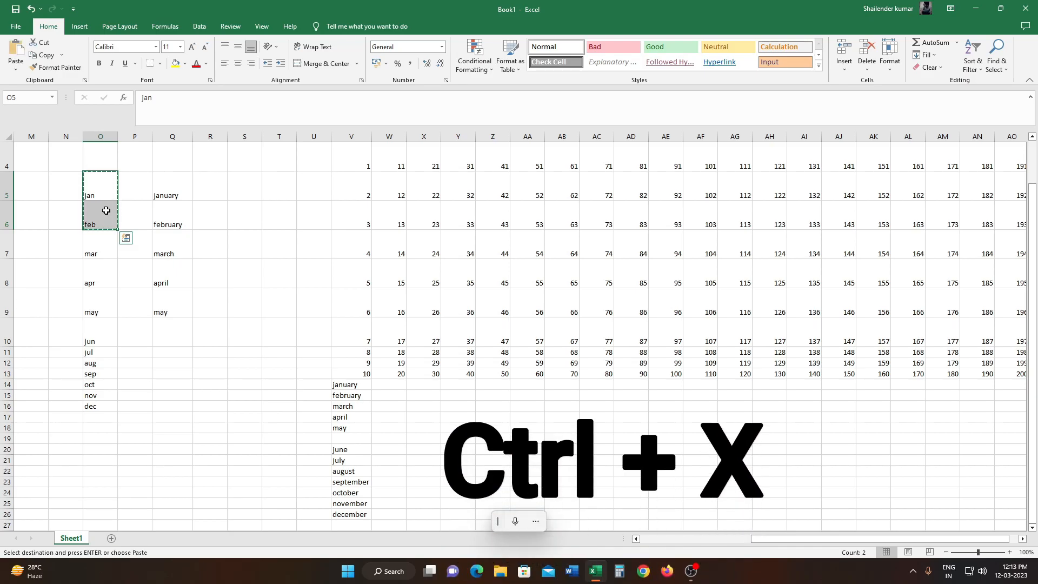
pyautogui.click(209, 385)
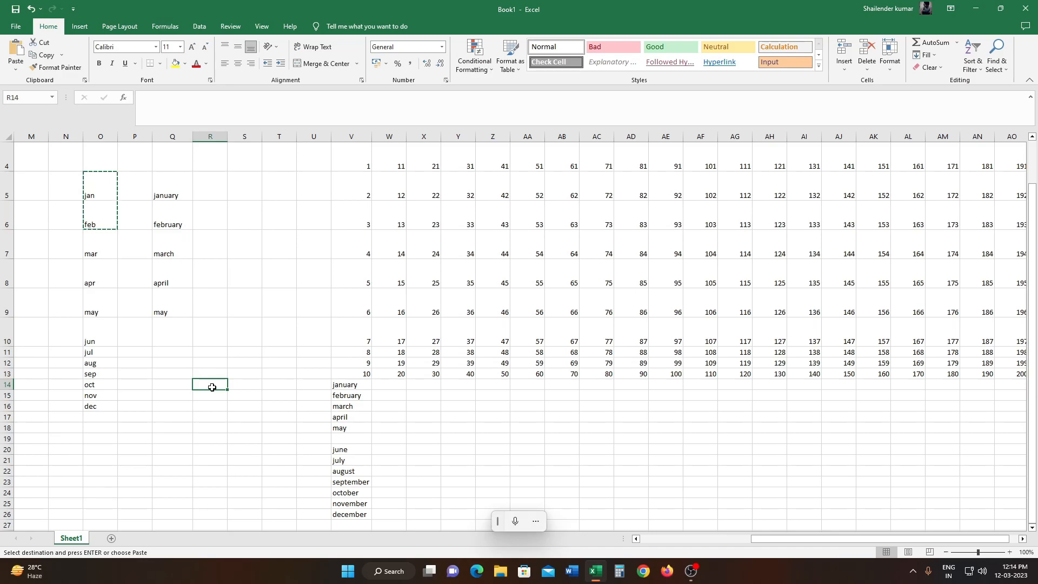
pyautogui.hotkey('ctrl', 'v')
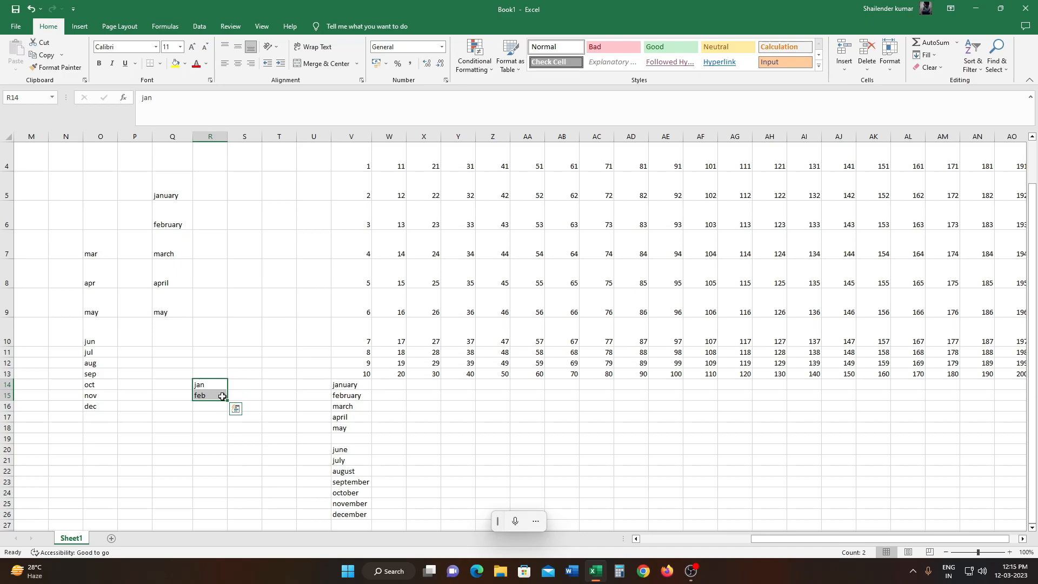
# - Copy jan and feb from R14:R15 back into O5:O6
pyautogui.hotkey('ctrl', 'c')
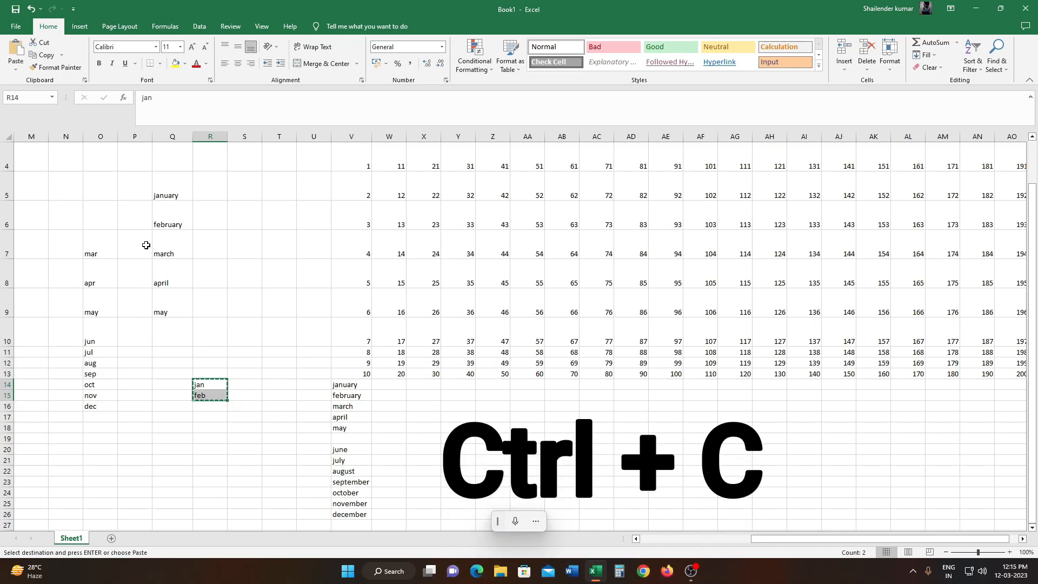
pyautogui.click(92, 179)
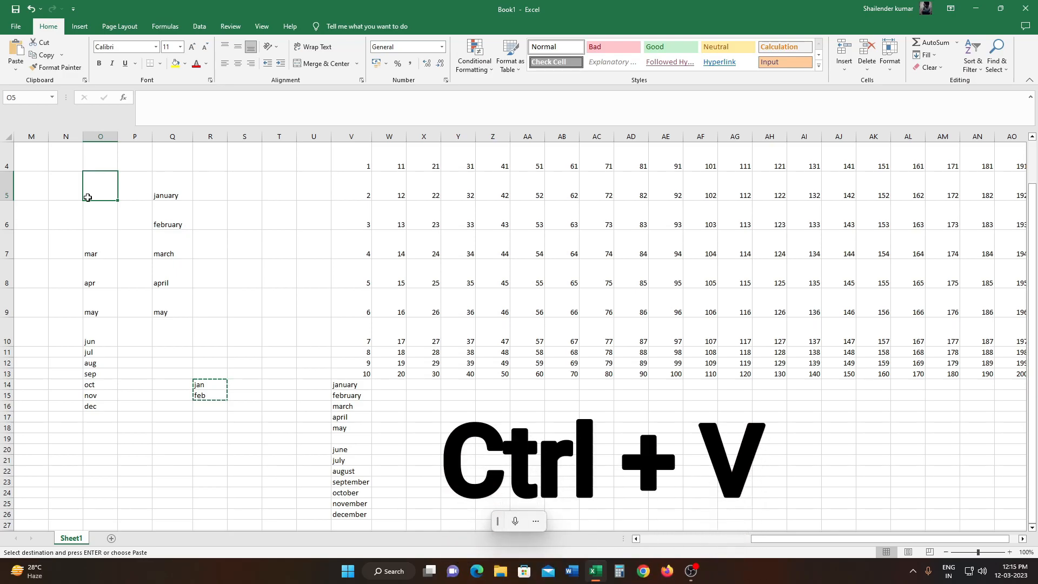
pyautogui.hotkey('ctrl', 'v')
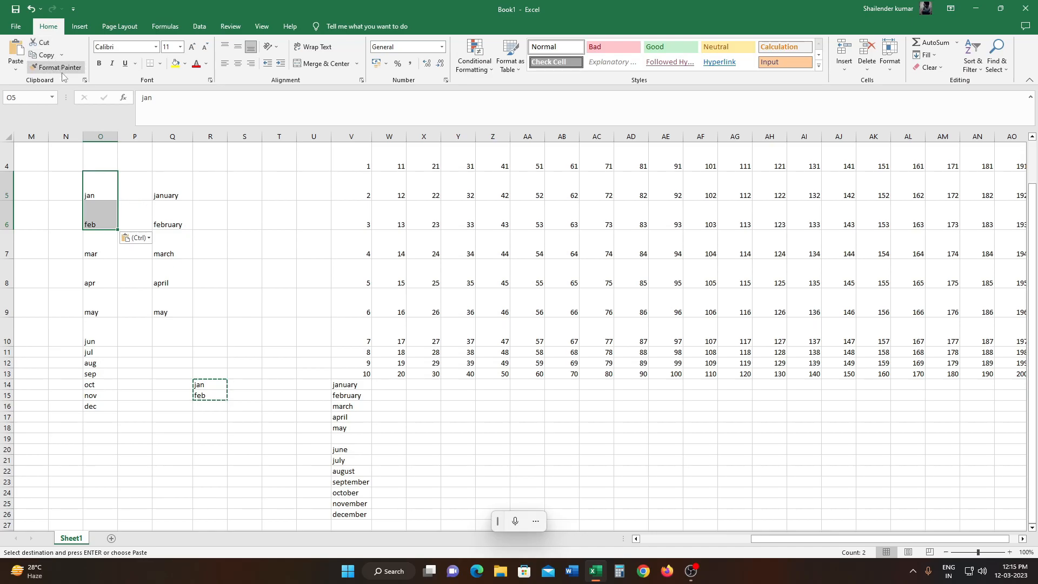
# - Format the numbers 2 to 6 in V5:V9 as bold, italic, underlined red Arial Black text on a yellow fill
pyautogui.moveTo(351, 185); pyautogui.dragTo(357, 294)
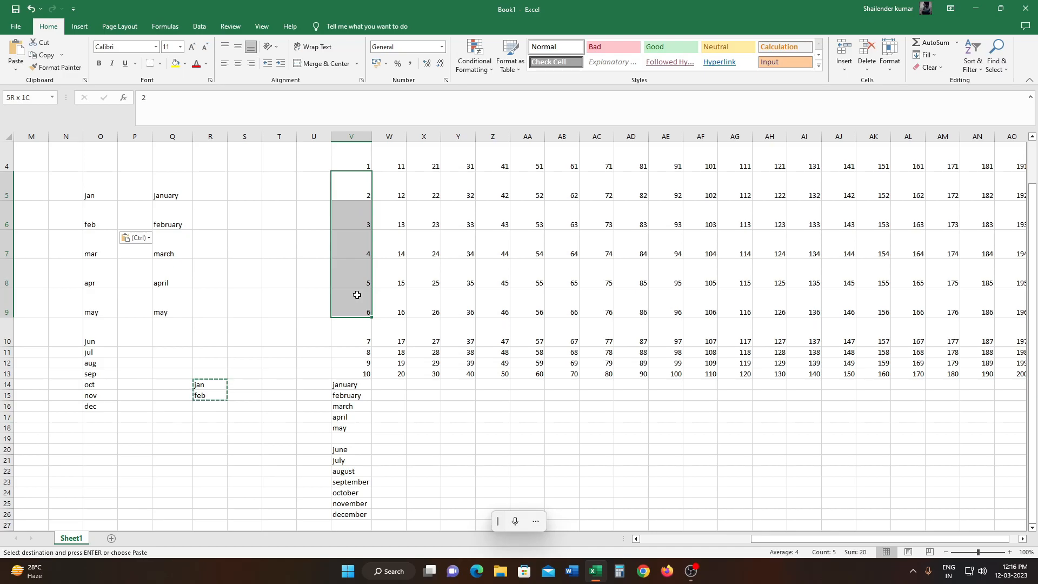
pyautogui.click(121, 65)
pyautogui.click(112, 64)
pyautogui.click(176, 63)
pyautogui.click(199, 66)
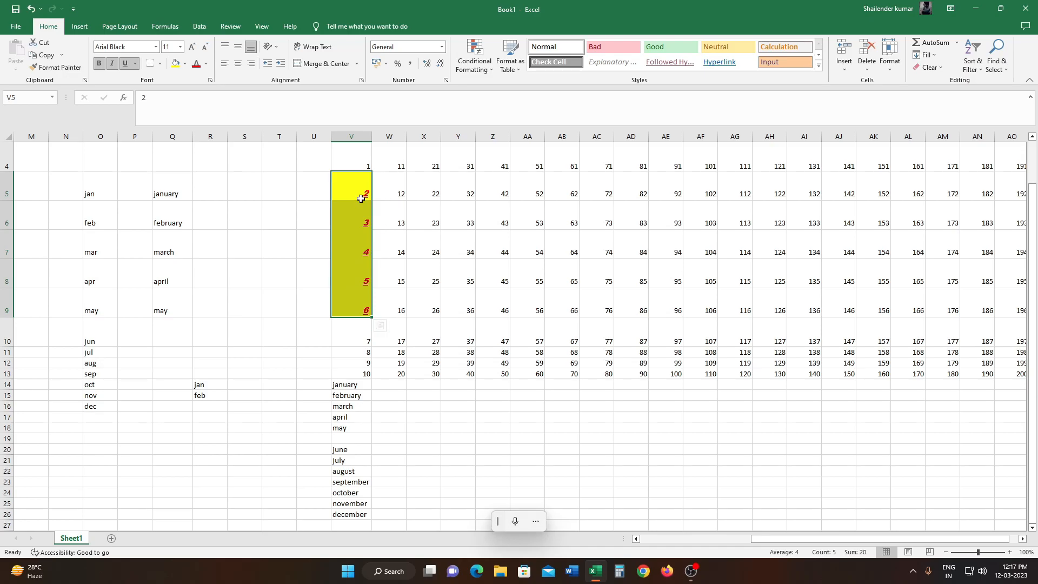
# - Apply the formatting of V5:V9 to the months in V14:V26 with Format Painter and widen column V to fit them
pyautogui.click(60, 68)
pyautogui.scroll(-1, 211, 195)
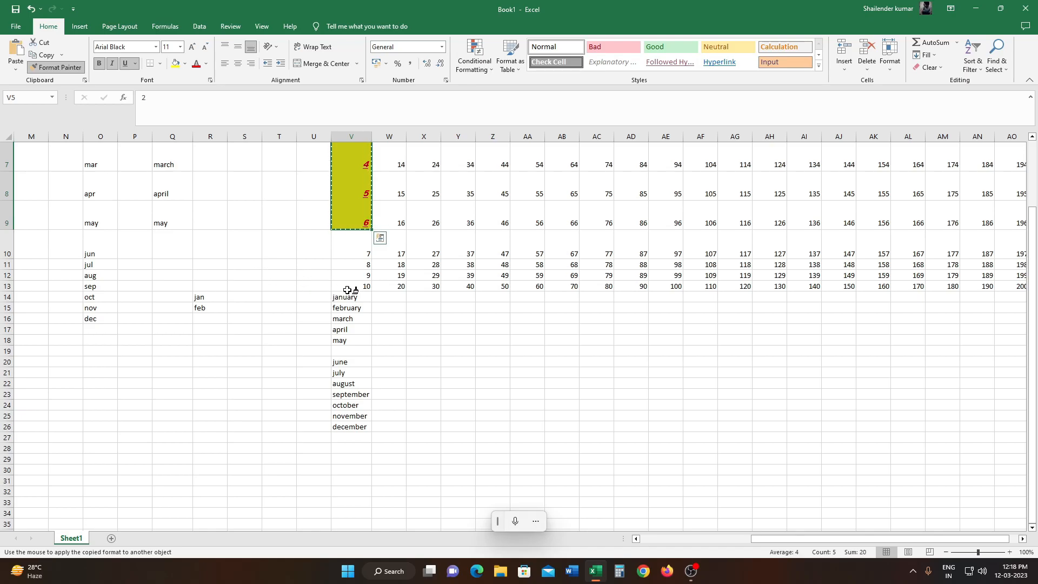
pyautogui.moveTo(338, 295); pyautogui.dragTo(342, 391)
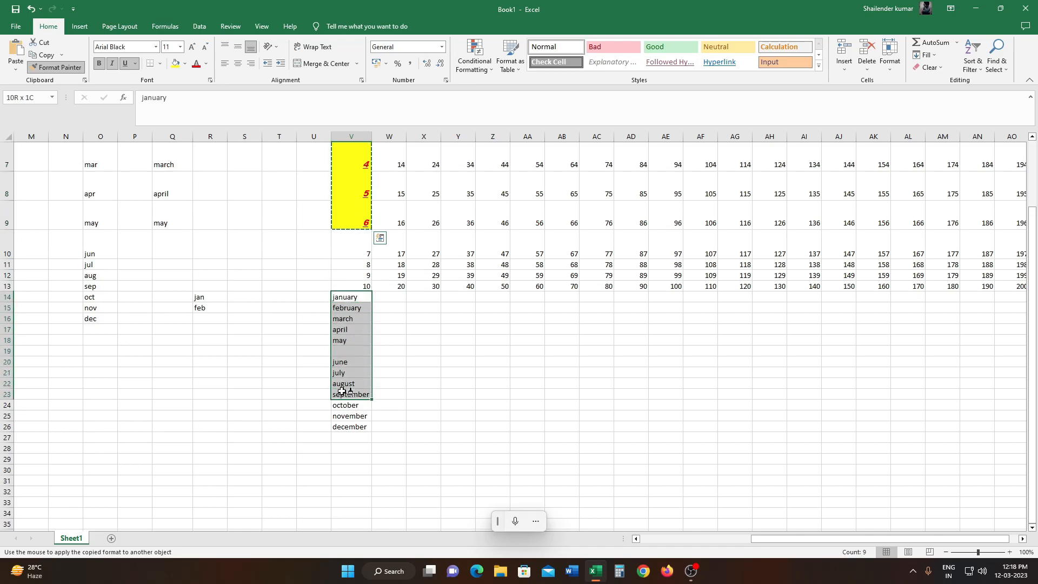
pyautogui.moveTo(343, 391); pyautogui.dragTo(345, 423)
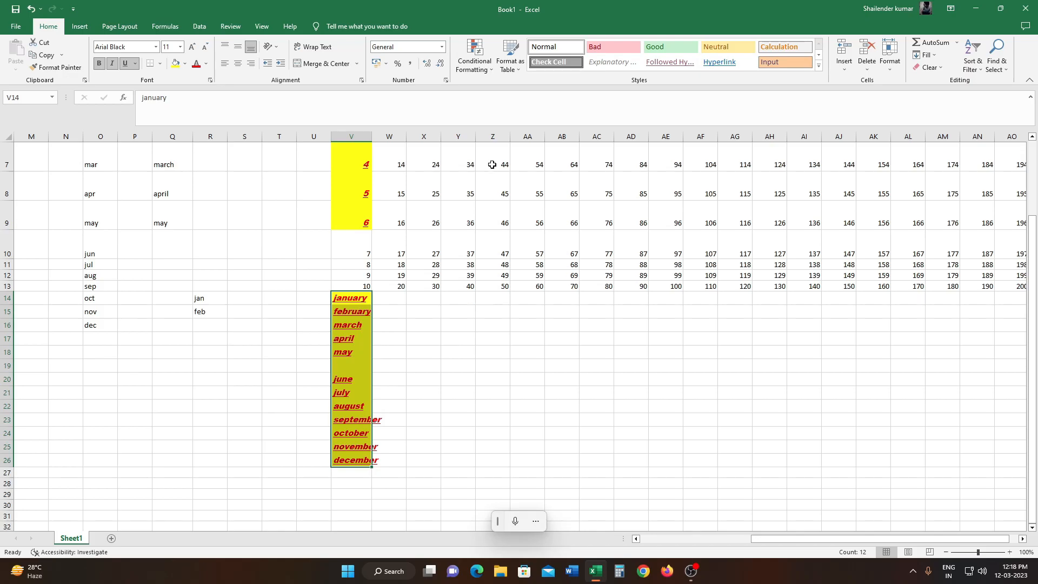
pyautogui.scroll(1, 340, 429)
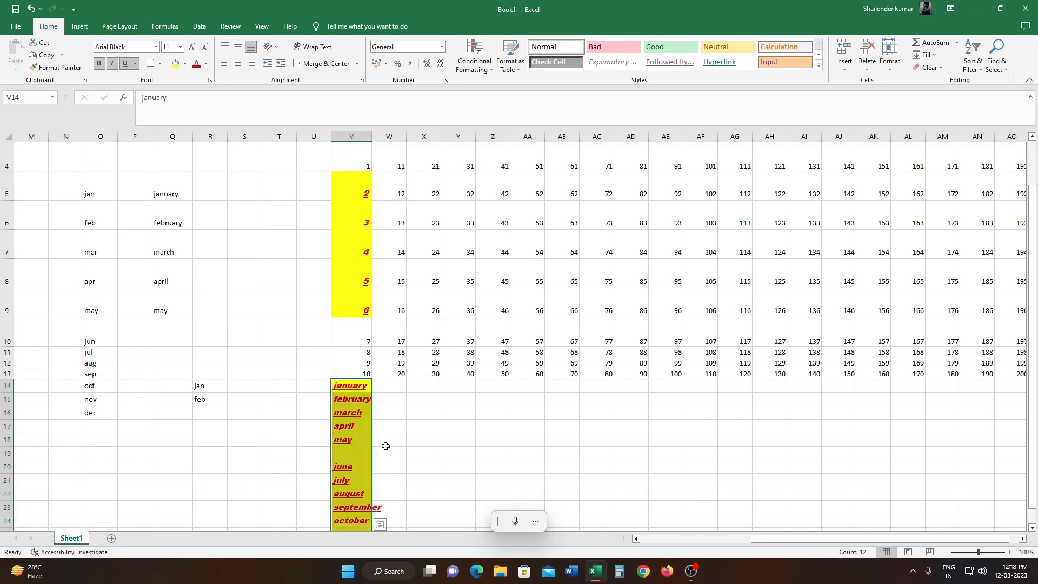
pyautogui.scroll(-3, 430, 281)
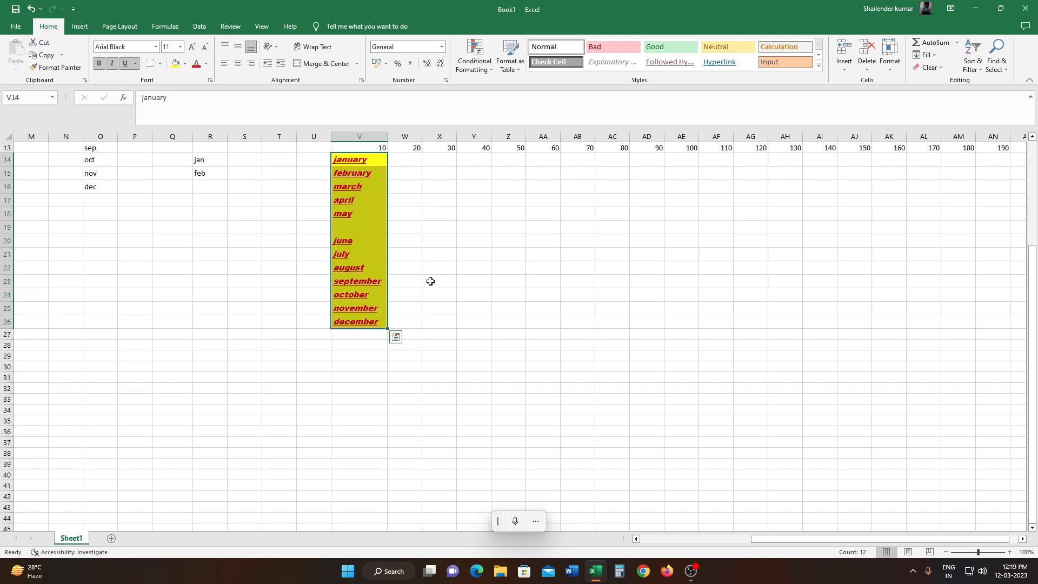
# - Change the font of january in Q5 to Ink Free
pyautogui.scroll(2, 430, 282)
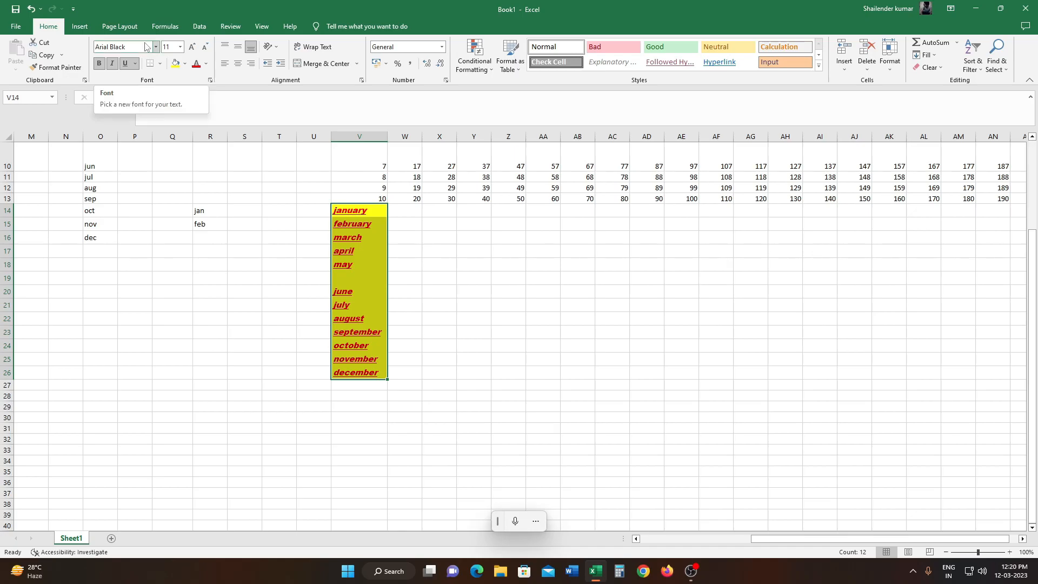
pyautogui.scroll(2, 167, 195)
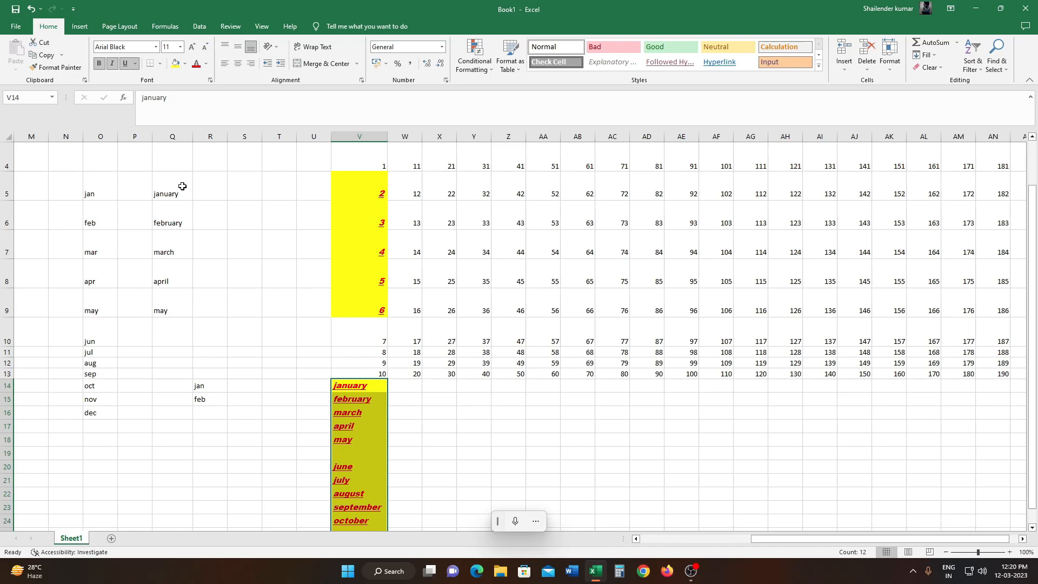
pyautogui.click(182, 186)
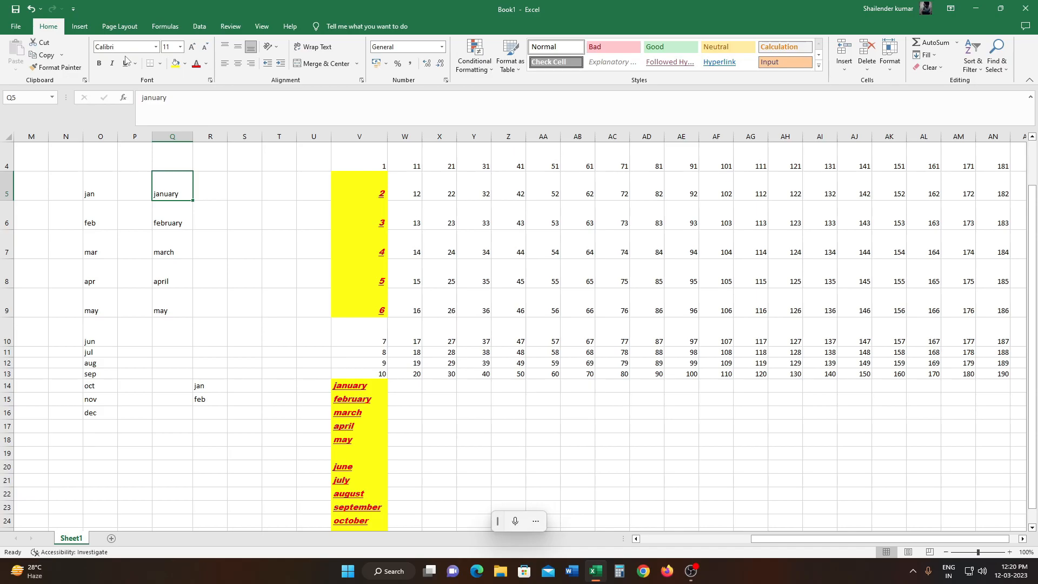
pyautogui.click(156, 47)
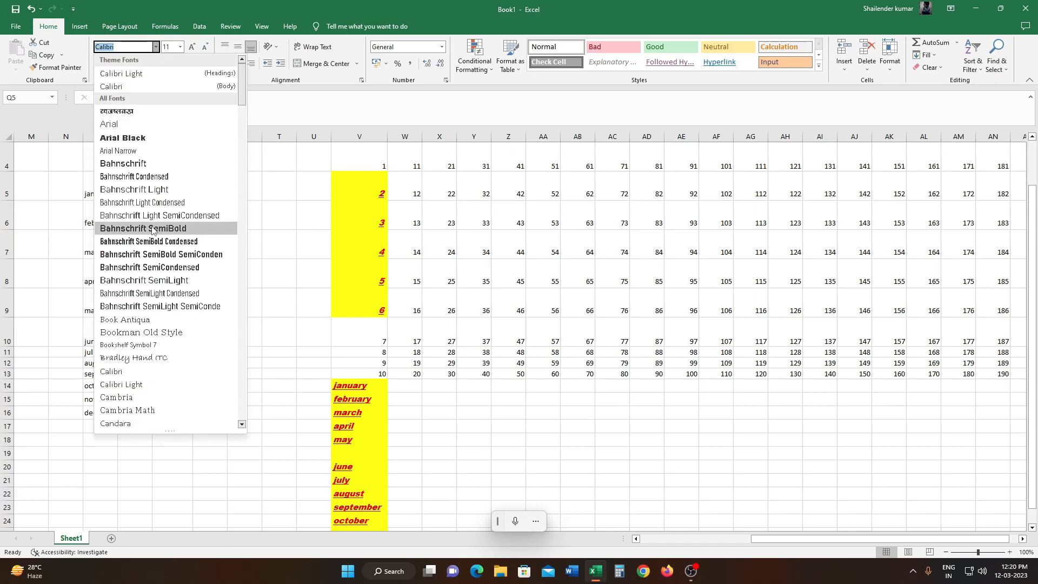
pyautogui.scroll(-3, 153, 230)
pyautogui.scroll(-3, 153, 231)
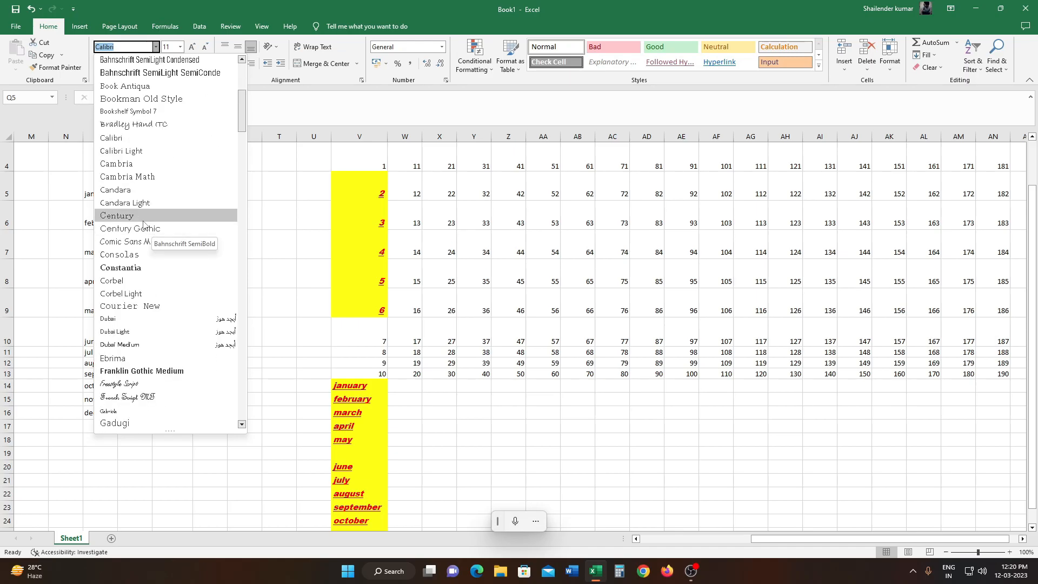
pyautogui.scroll(1, 197, 273)
pyautogui.scroll(-4, 198, 276)
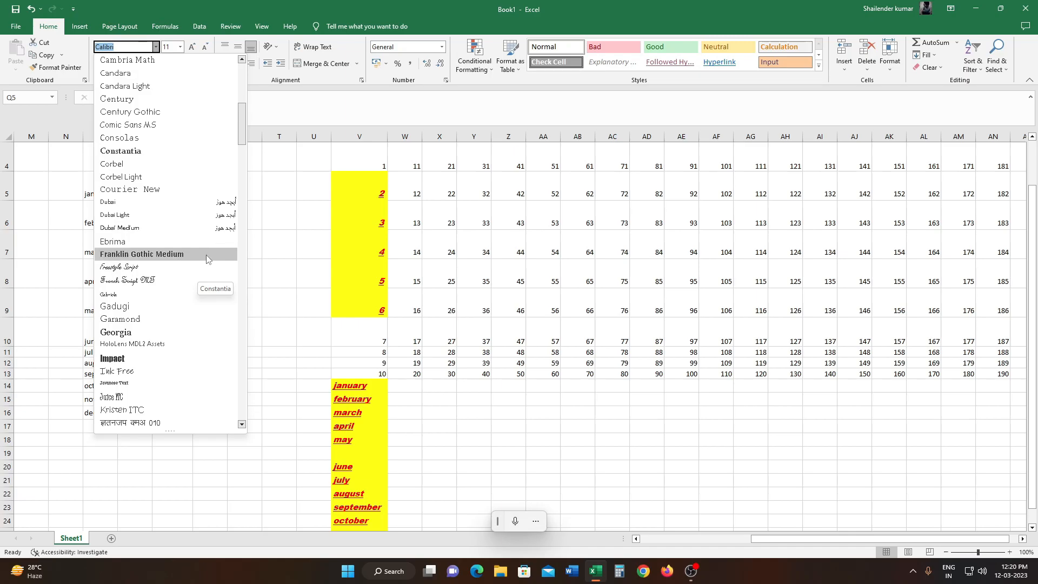
pyautogui.scroll(-3, 200, 261)
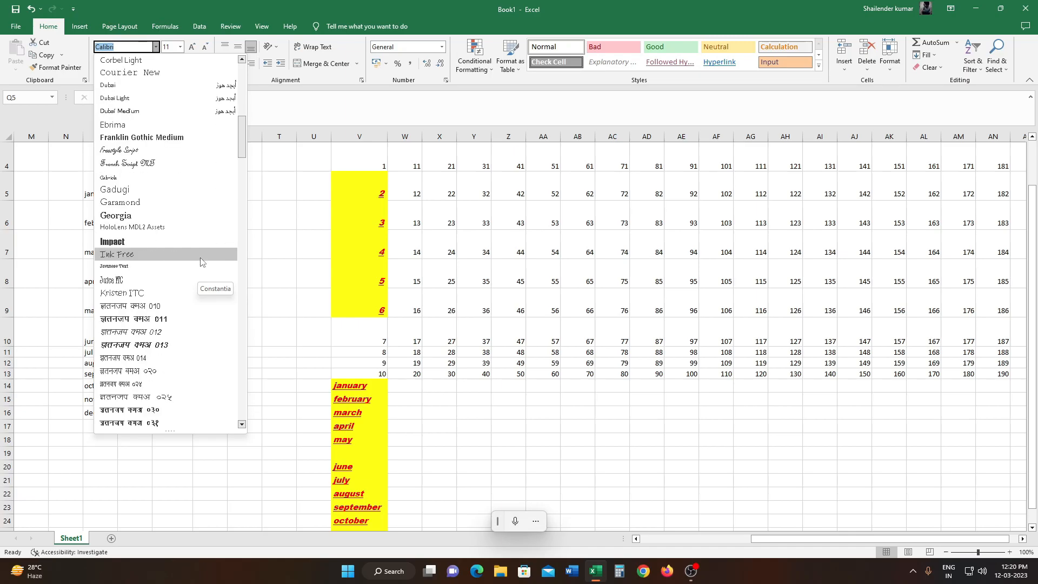
pyautogui.click(129, 257)
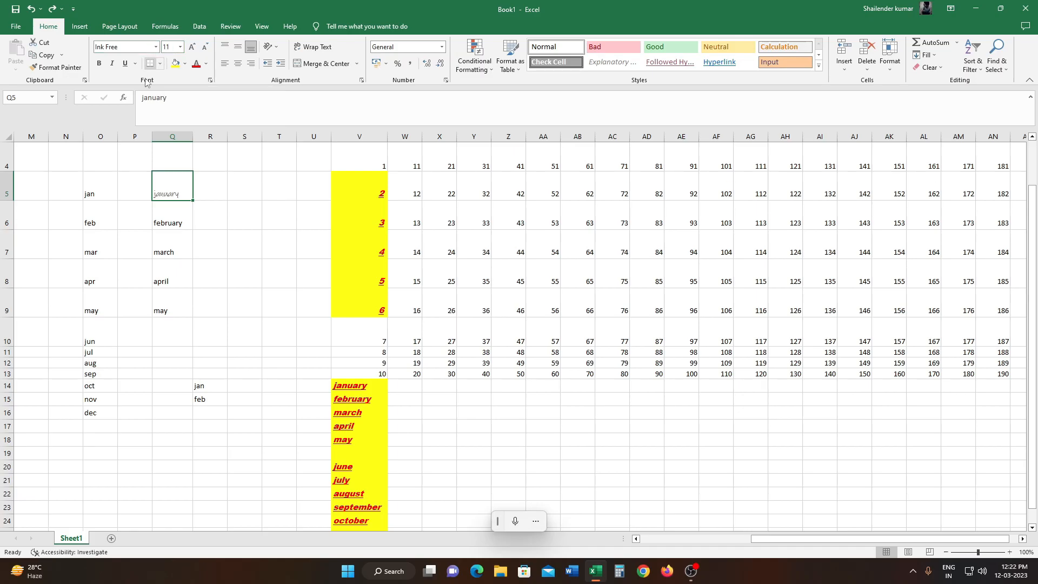
# - Set the font size of jan in O5 to 24
pyautogui.click(108, 185)
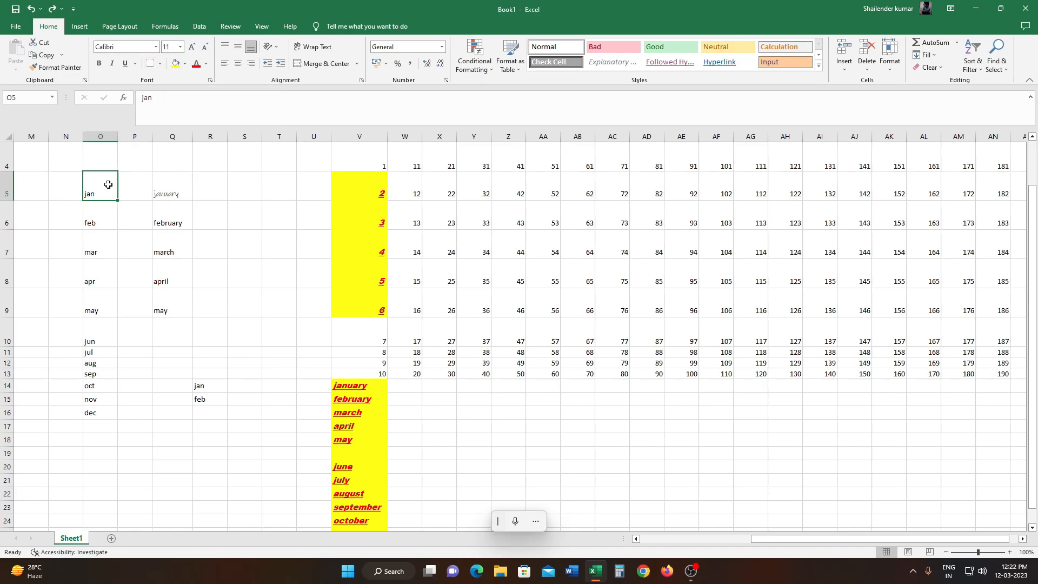
pyautogui.click(182, 48)
pyautogui.click(180, 47)
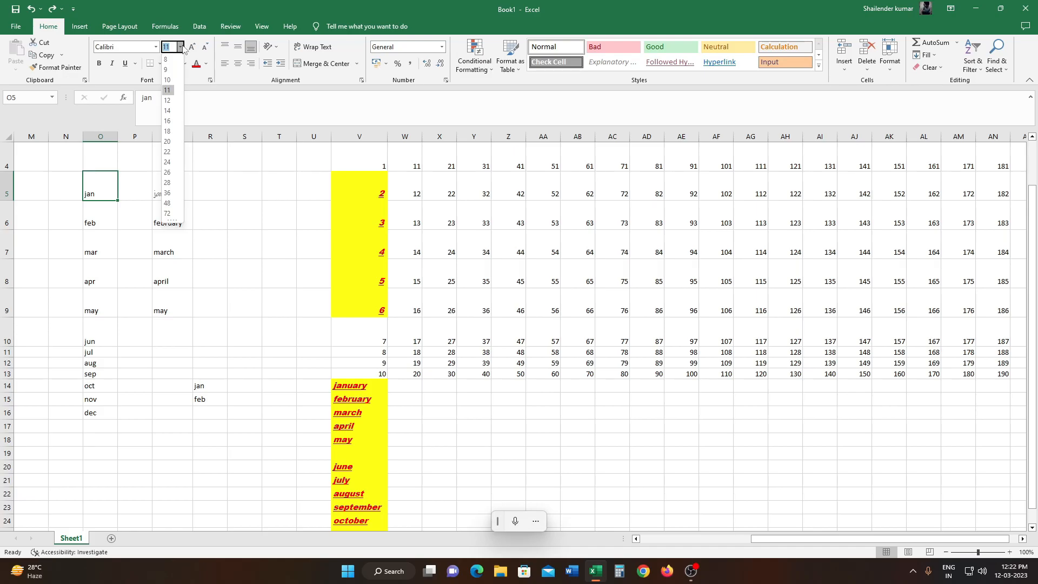
pyautogui.click(174, 165)
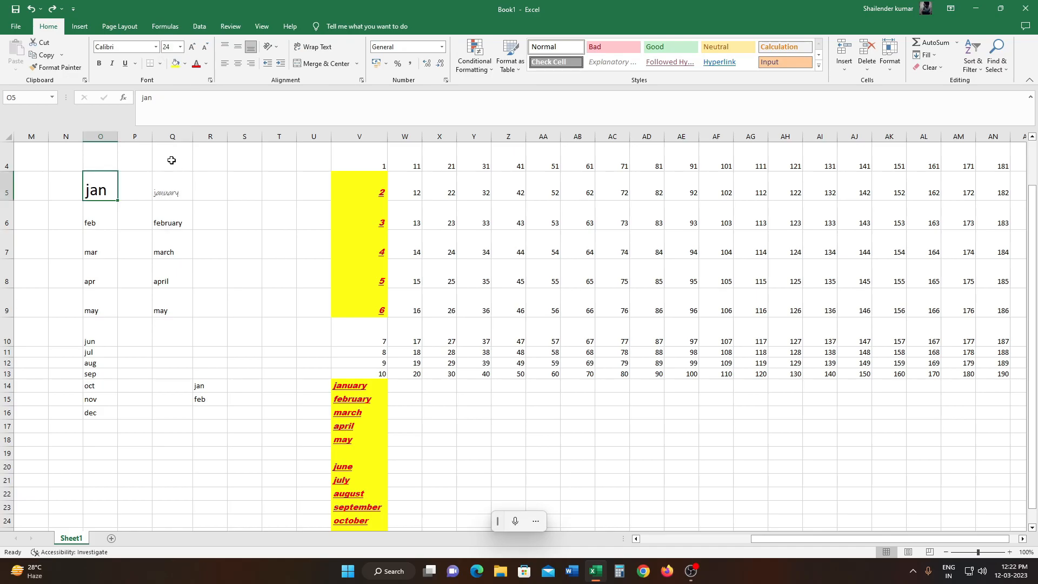
# - Enter a custom font size of 56 for jan in O5
pyautogui.click(171, 47)
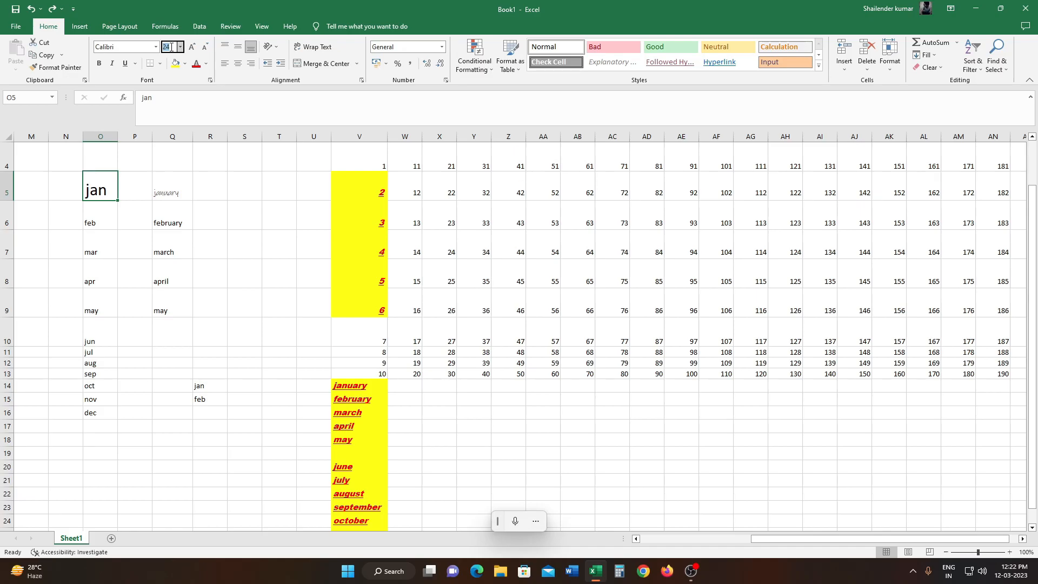
pyautogui.write('56')
pyautogui.press('Return')
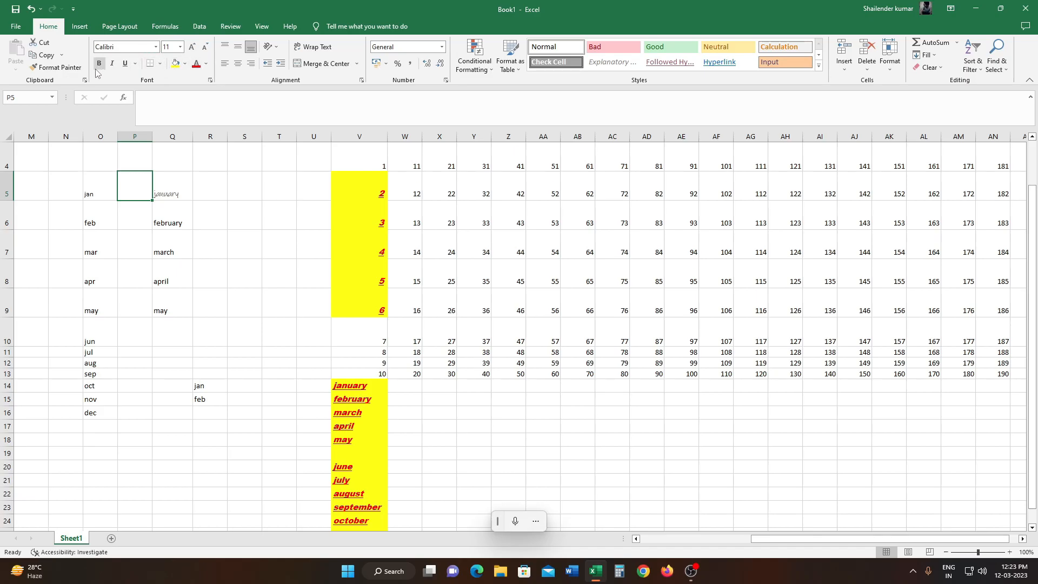
# - Format feb in O6 as bold and italic with a double underline
pyautogui.click(103, 212)
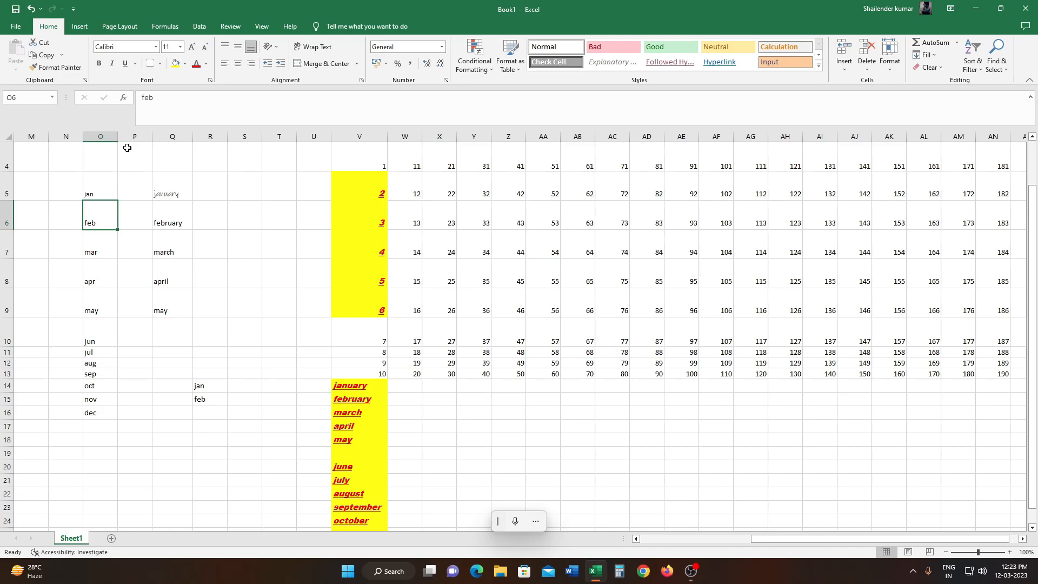
pyautogui.click(100, 64)
pyautogui.click(113, 66)
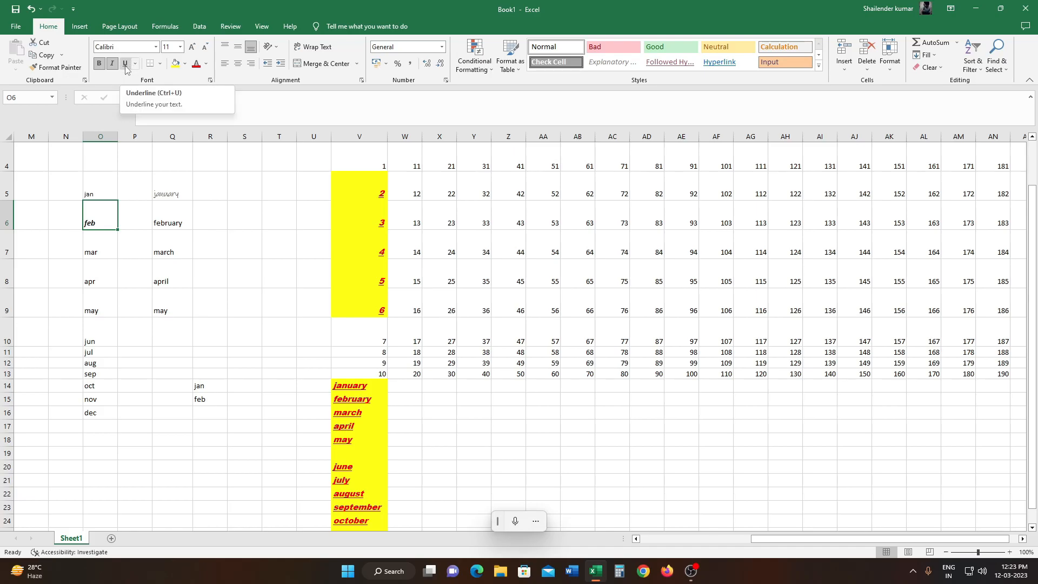
pyautogui.click(126, 65)
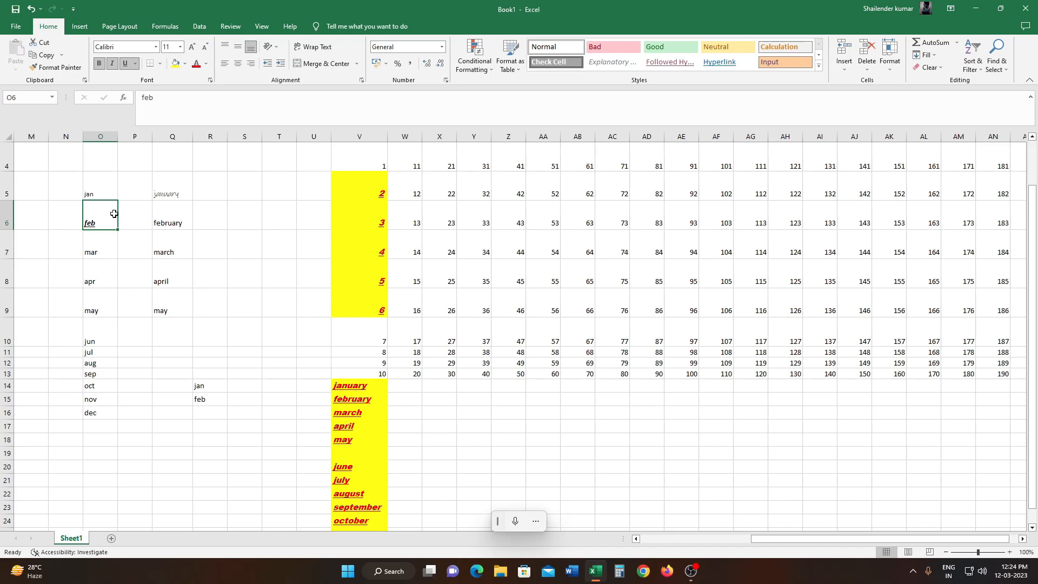
pyautogui.click(135, 65)
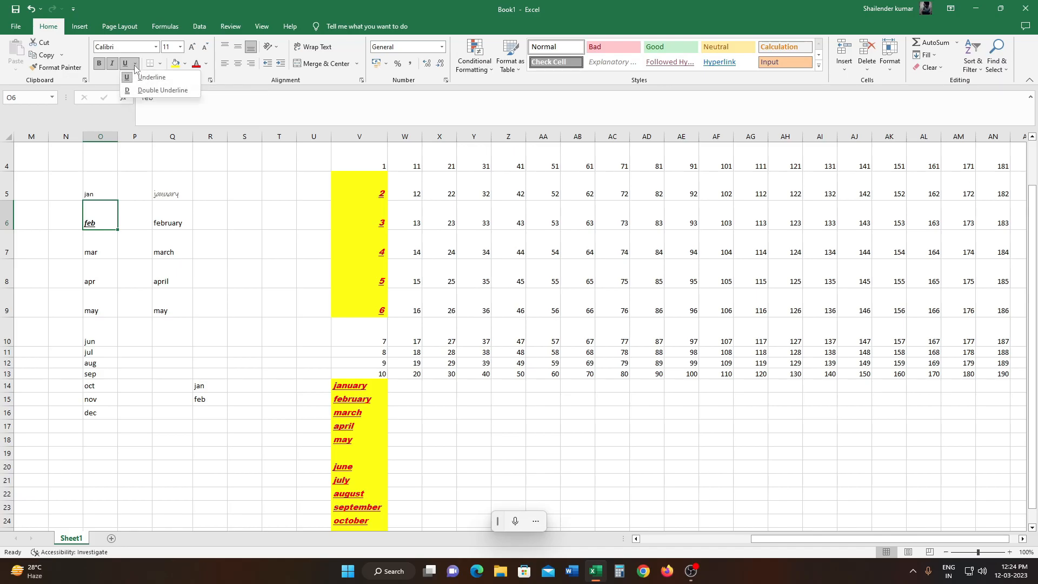
pyautogui.click(157, 91)
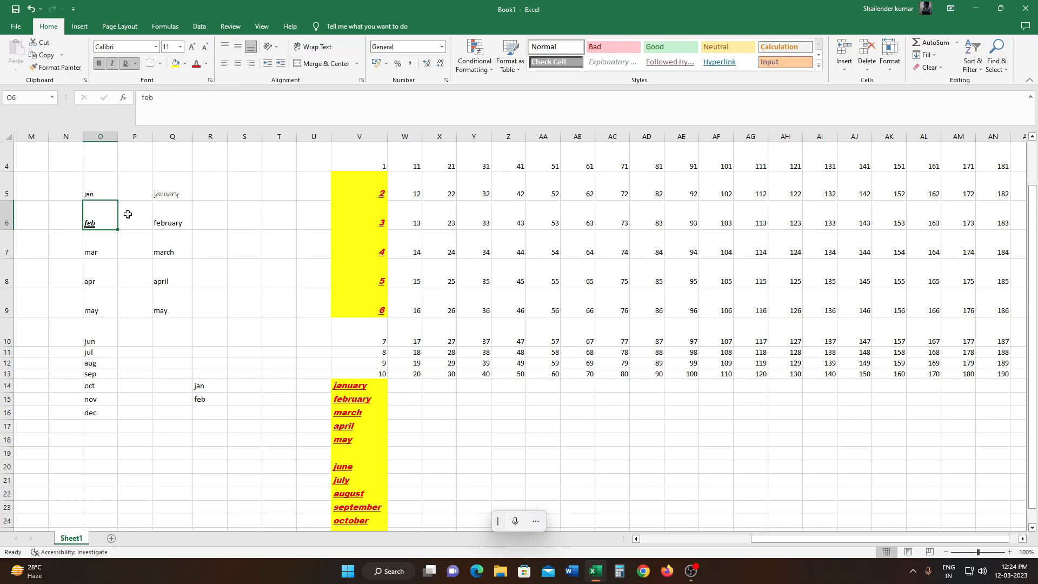
# - Remove the underline, italic and bold formatting from feb in O6
pyautogui.click(127, 64)
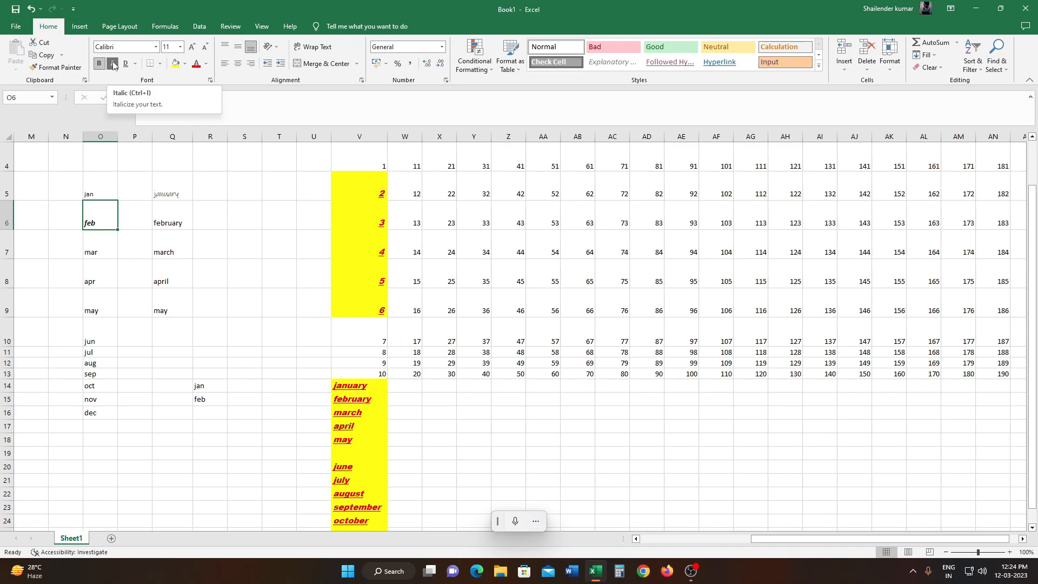
pyautogui.click(113, 66)
pyautogui.click(98, 63)
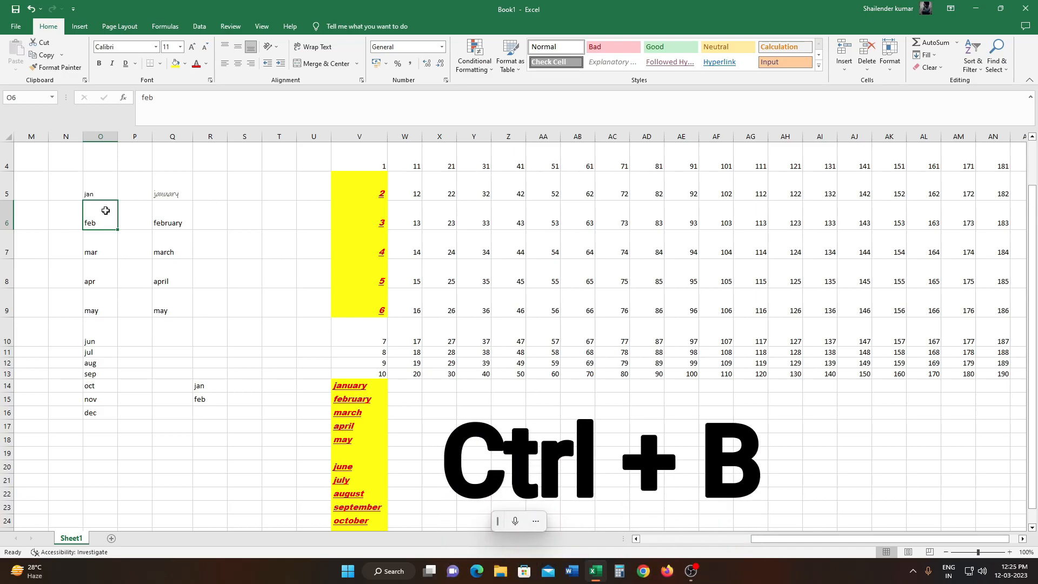
# - Reapply bold, italic and underline to feb in O6
pyautogui.hotkey('ctrl', 'b')
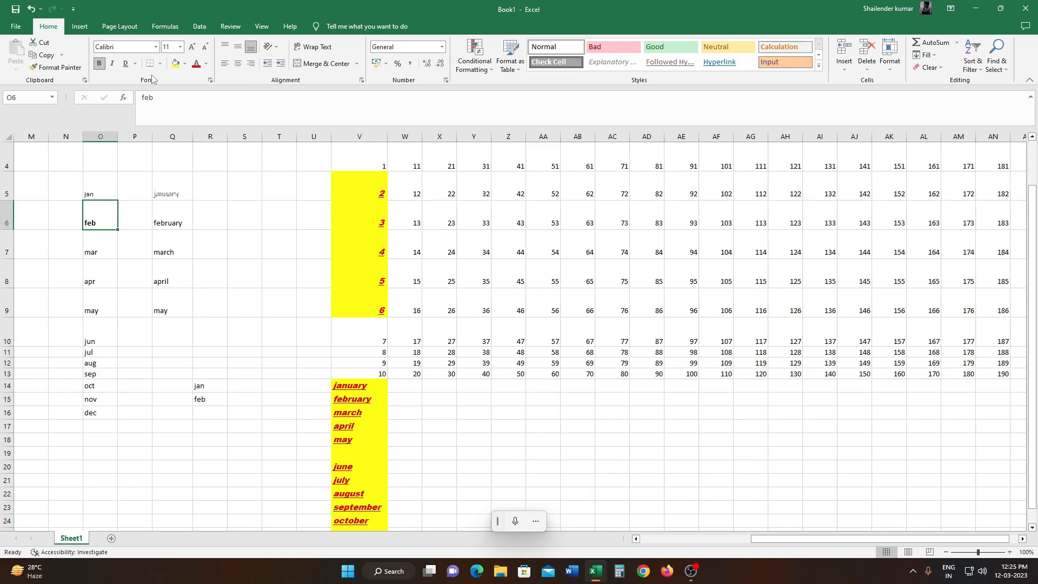
pyautogui.hotkey('ctrl', 'i')
pyautogui.hotkey('ctrl', 'u')
# - Apply All Borders to the number range W4:AJ13
pyautogui.moveTo(400, 156); pyautogui.dragTo(862, 374)
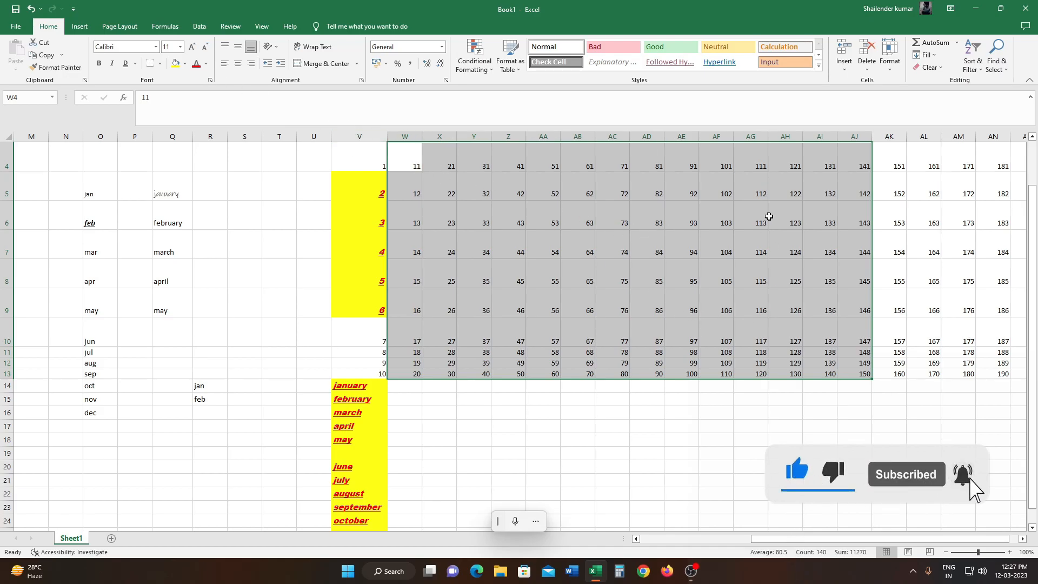
pyautogui.click(161, 64)
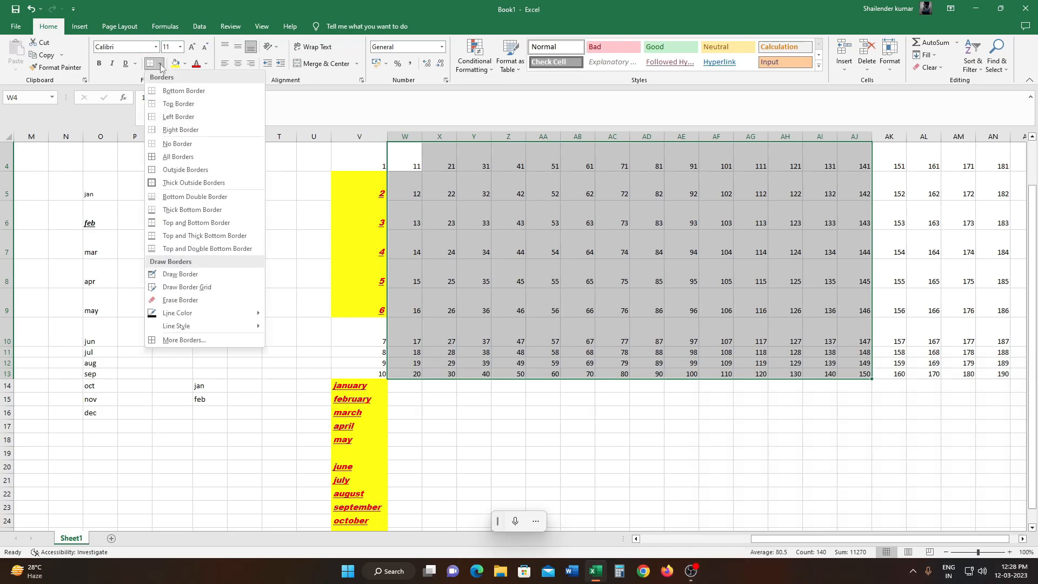
pyautogui.click(186, 158)
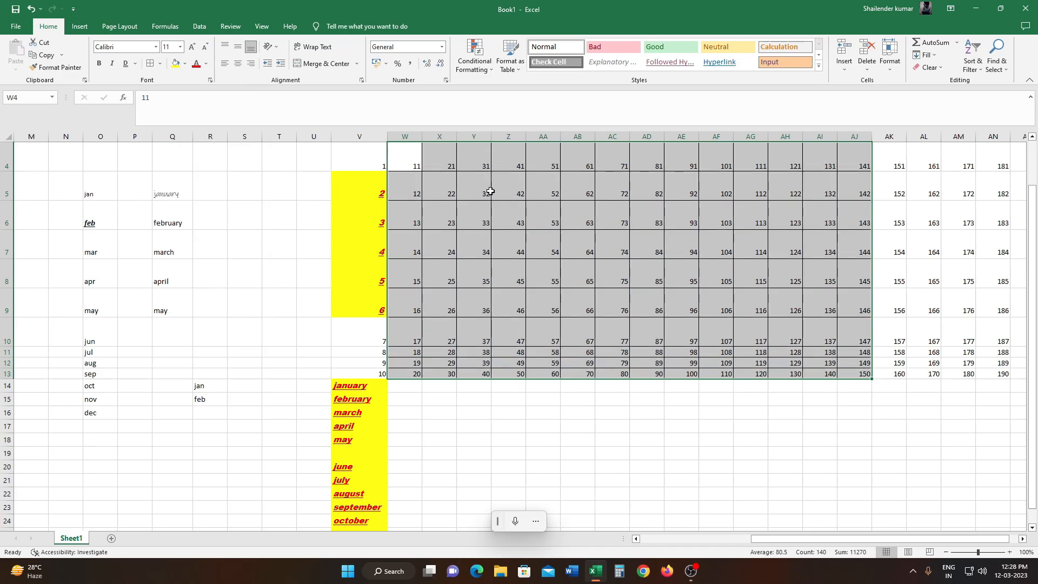
pyautogui.click(918, 244)
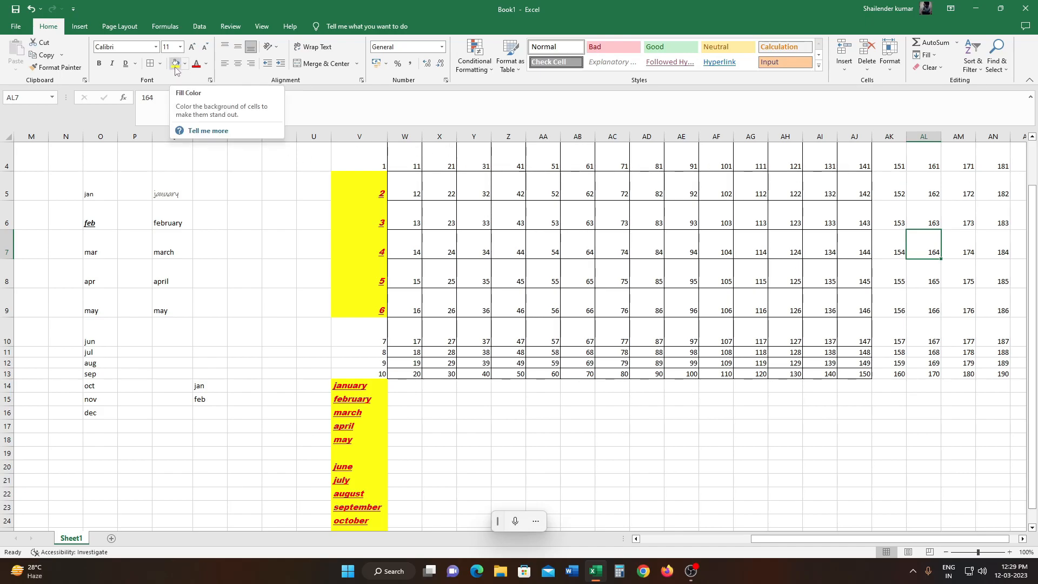
# - Fill W4:AE9 with yellow and replace that fill with dark orange
pyautogui.click(367, 187)
pyautogui.moveTo(405, 156); pyautogui.dragTo(682, 303)
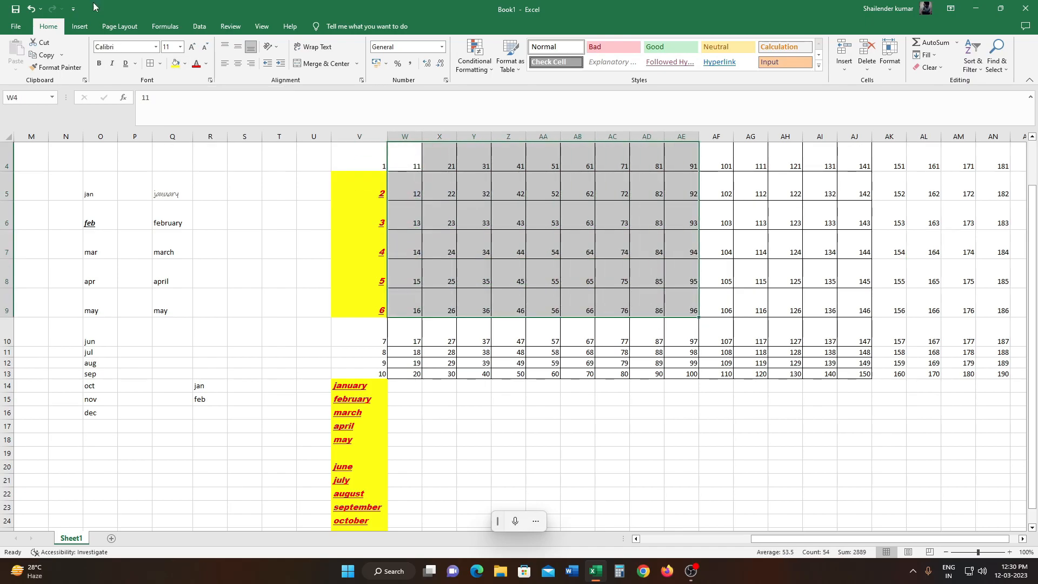
pyautogui.click(176, 64)
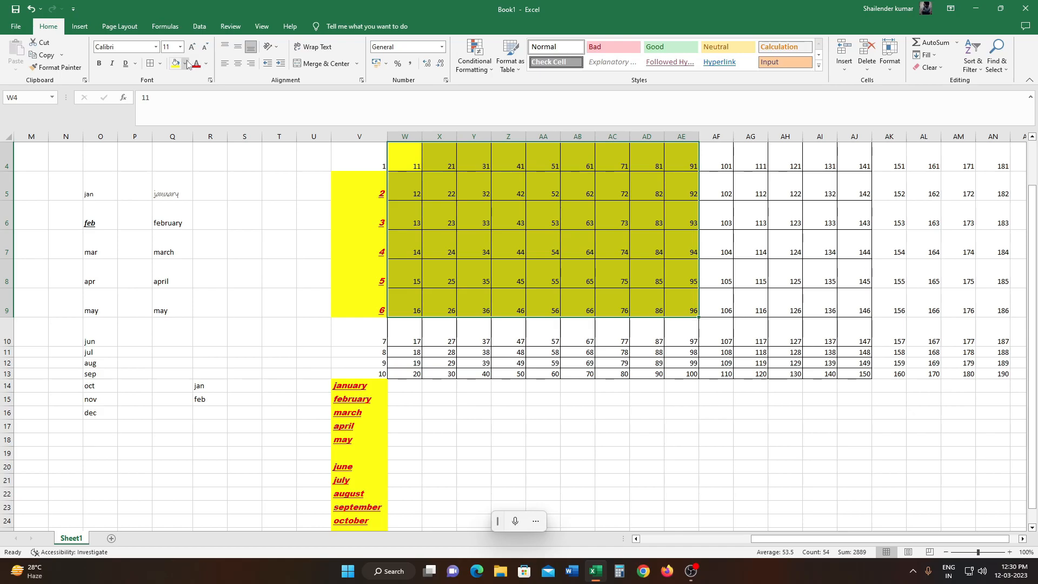
pyautogui.click(186, 63)
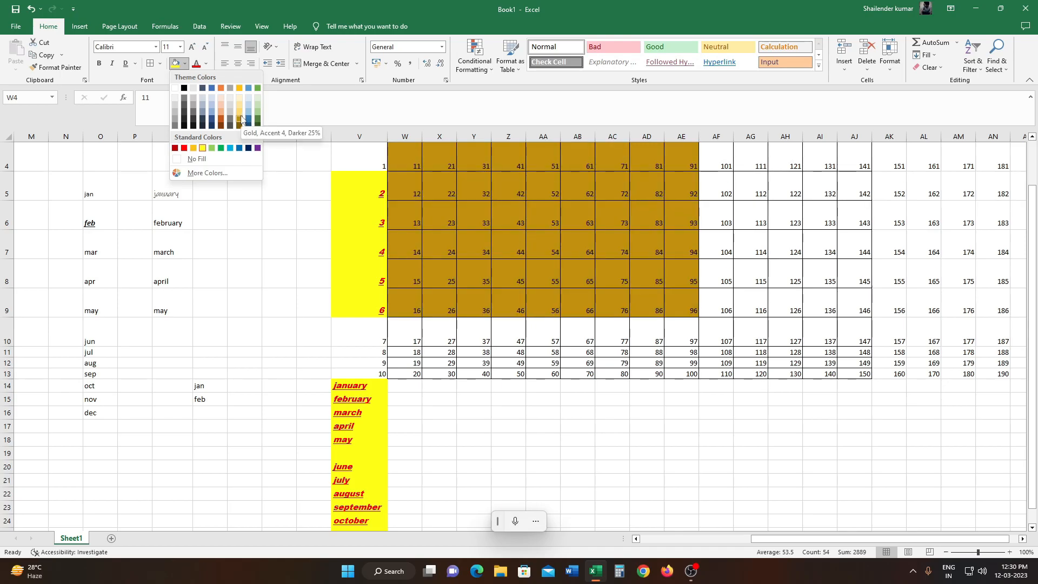
pyautogui.click(221, 125)
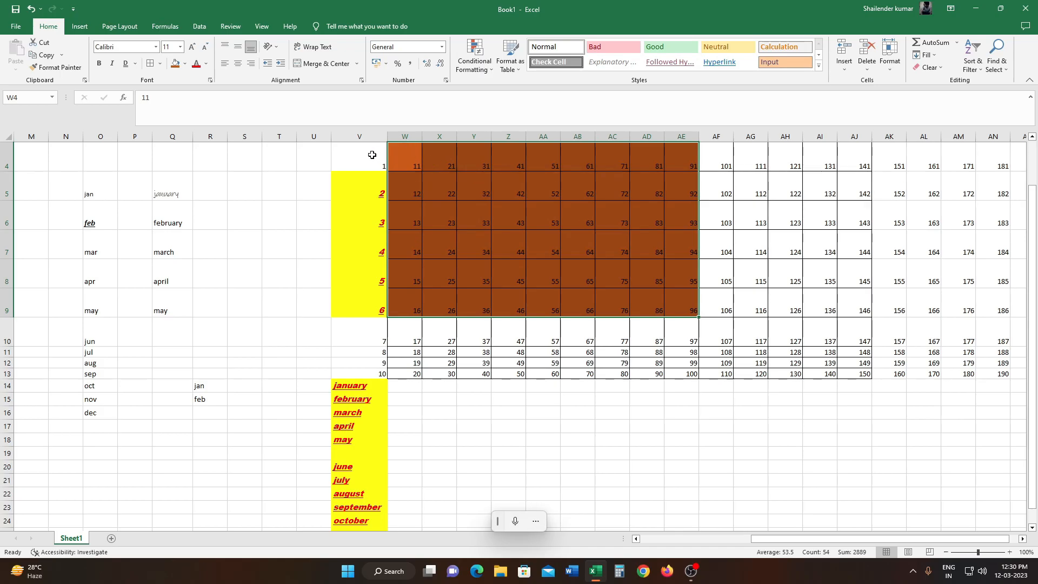
# - Set the font color of W4:AE9 to Gold, Accent 4
pyautogui.click(207, 64)
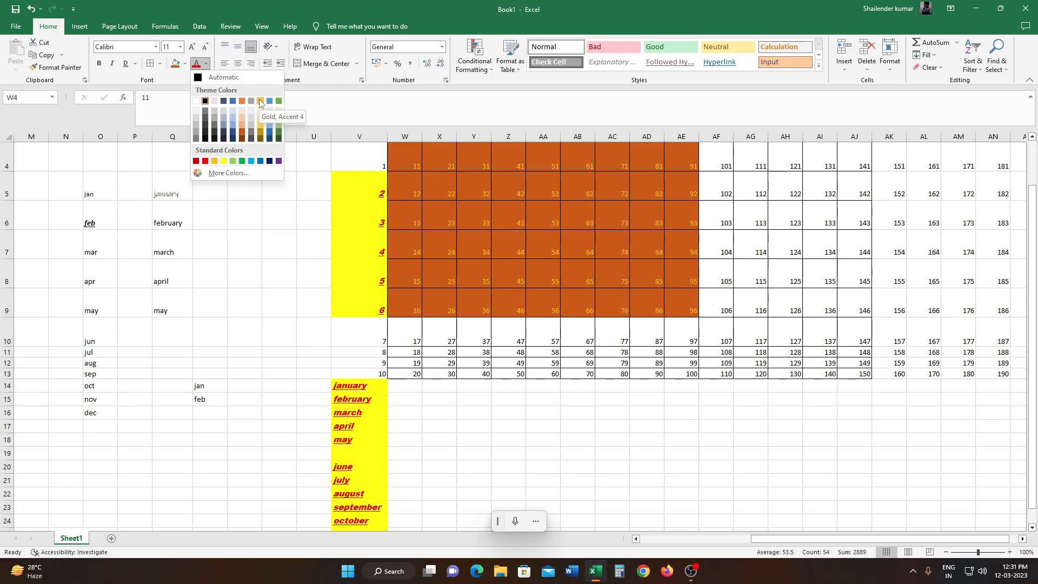
pyautogui.click(259, 101)
pyautogui.click(750, 245)
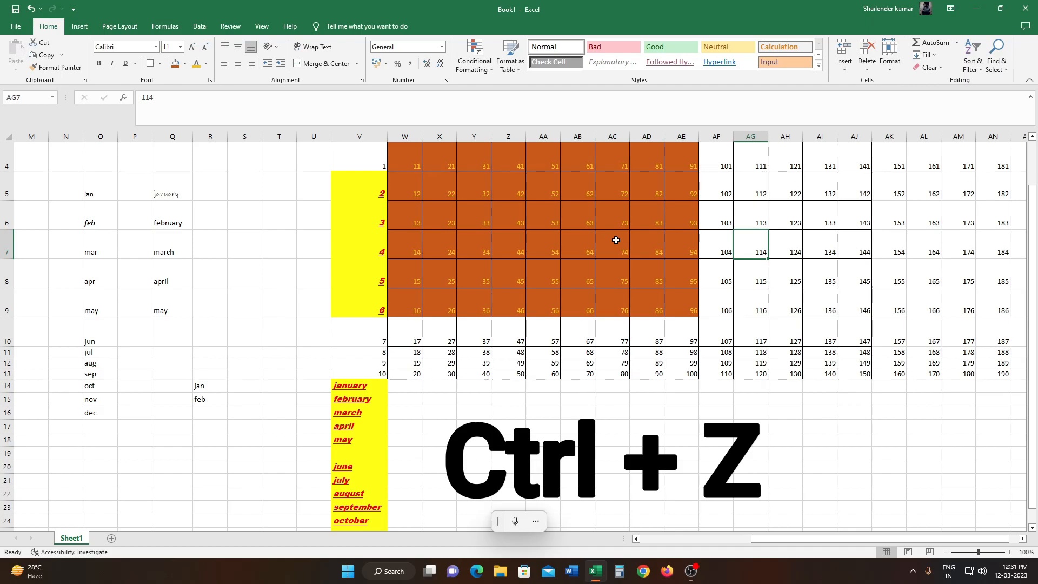
# - Undo the font color change and both fill changes on W4:AE9
pyautogui.hotkey('ctrl', 'z')
pyautogui.hotkey('ctrl', 'z')
pyautogui.hotkey('ctrl', 'z')
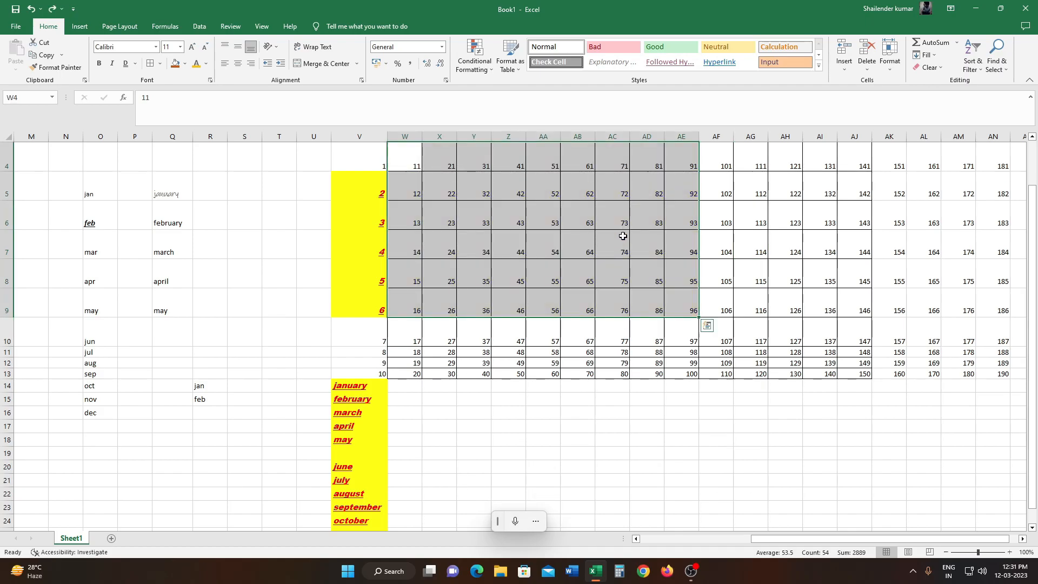
# - Redo the two fill changes and the gold font color on W4:AE9
pyautogui.click(615, 240)
pyautogui.moveTo(399, 160); pyautogui.dragTo(667, 284)
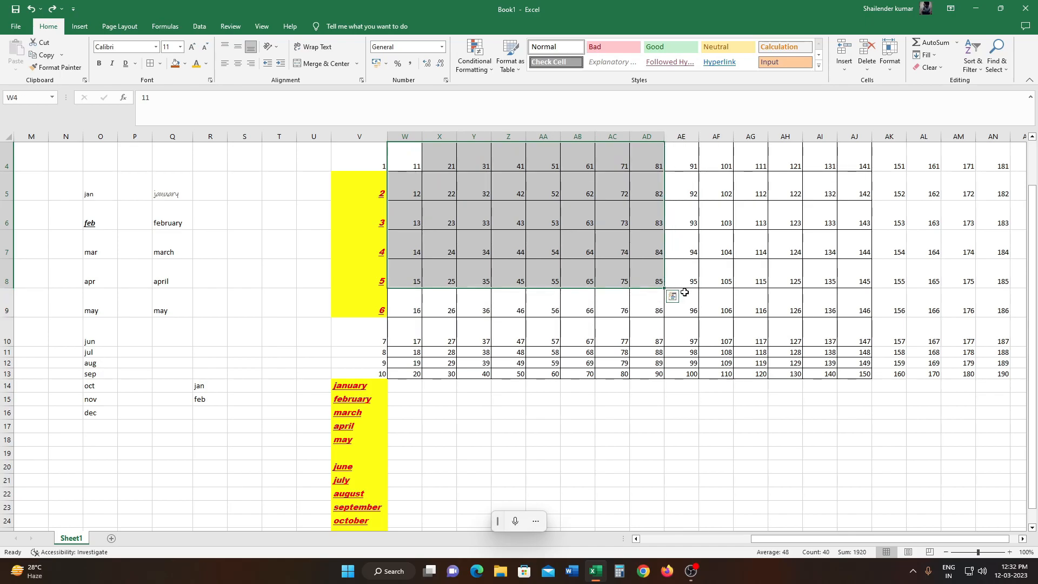
pyautogui.hotkey('ctrl', 'y')
pyautogui.hotkey('ctrl', 'y')
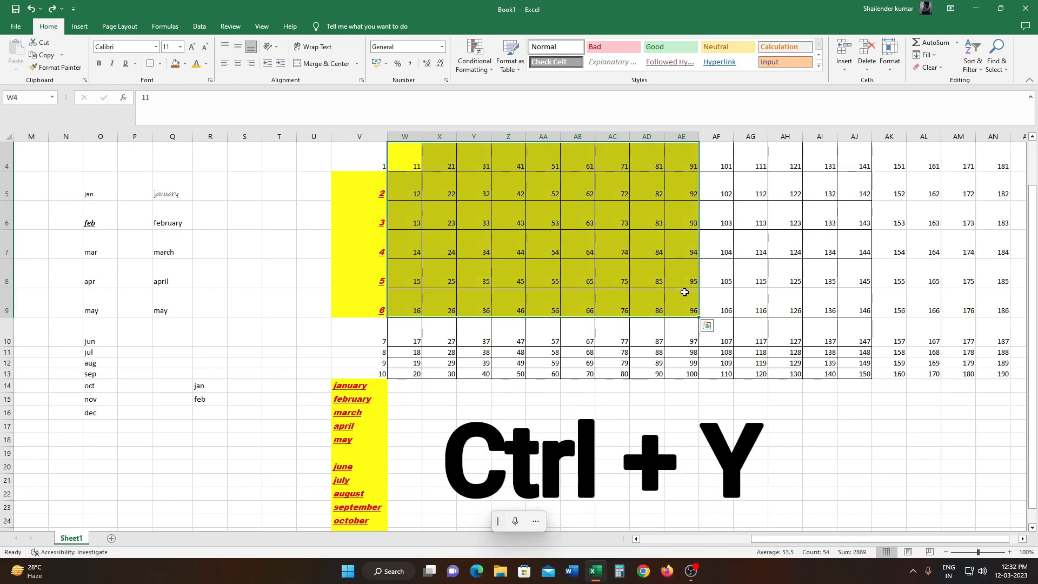
pyautogui.hotkey('ctrl', 'y')
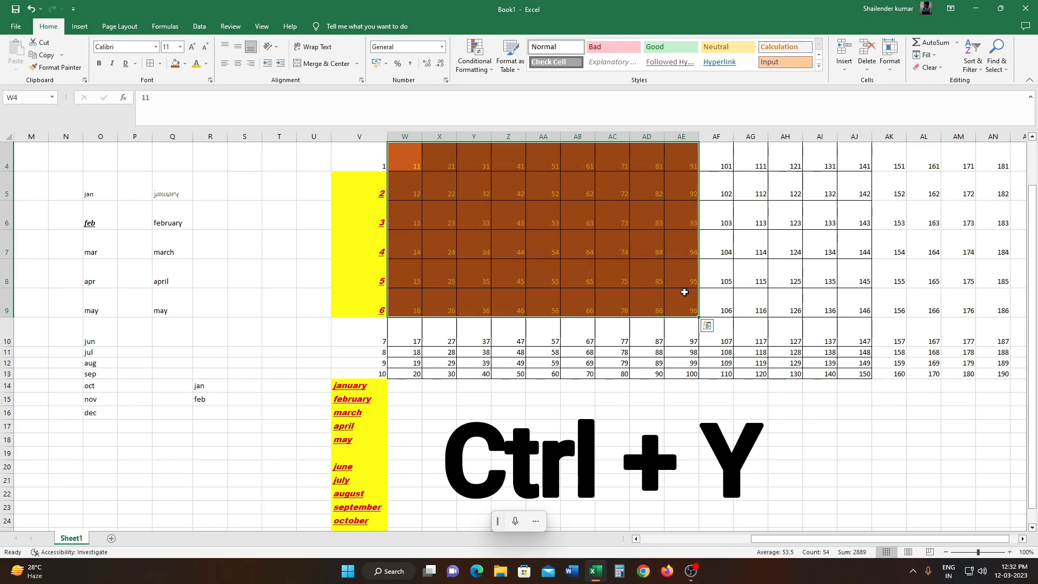
pyautogui.click(738, 250)
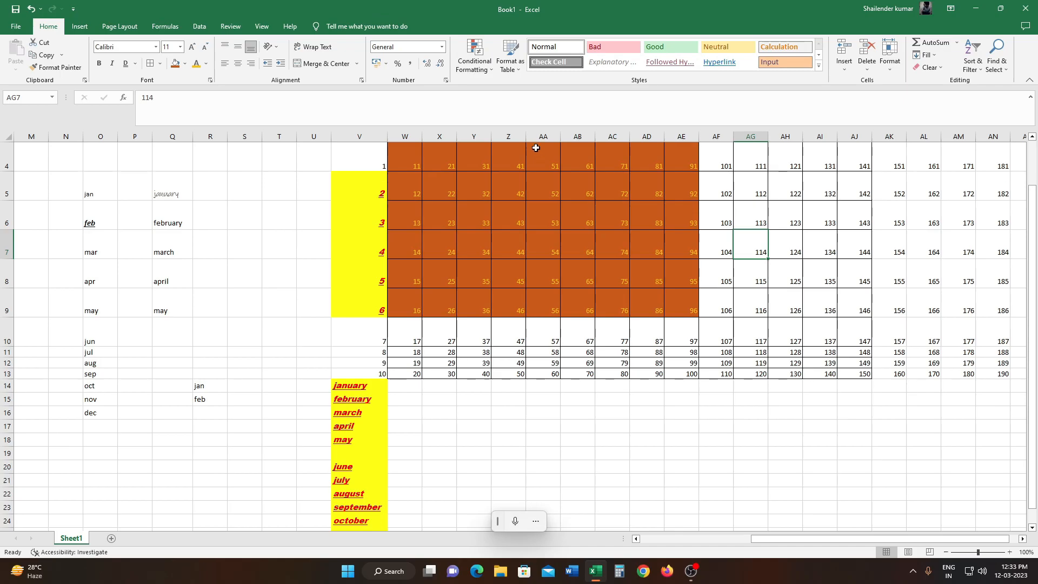
# - Set the vertical alignment of W4:AE9 to top, to middle, and back to bottom
pyautogui.click(392, 148)
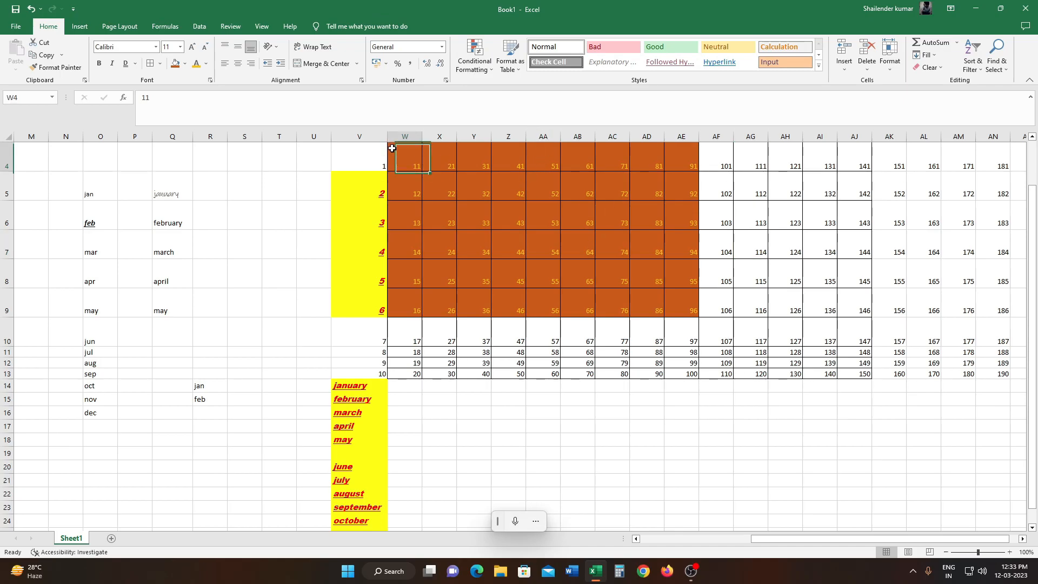
pyautogui.moveTo(392, 148); pyautogui.dragTo(690, 306)
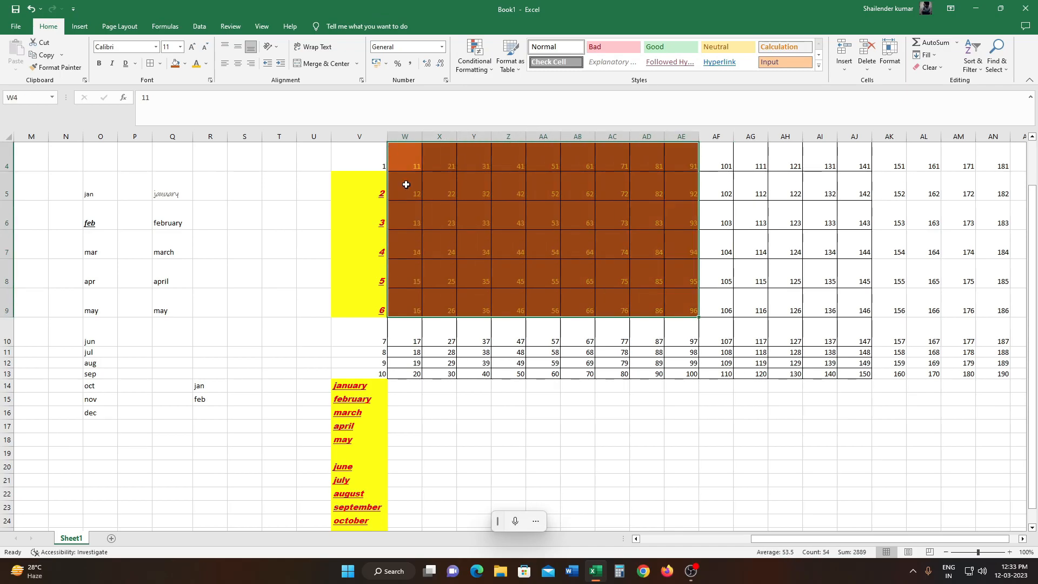
pyautogui.click(225, 49)
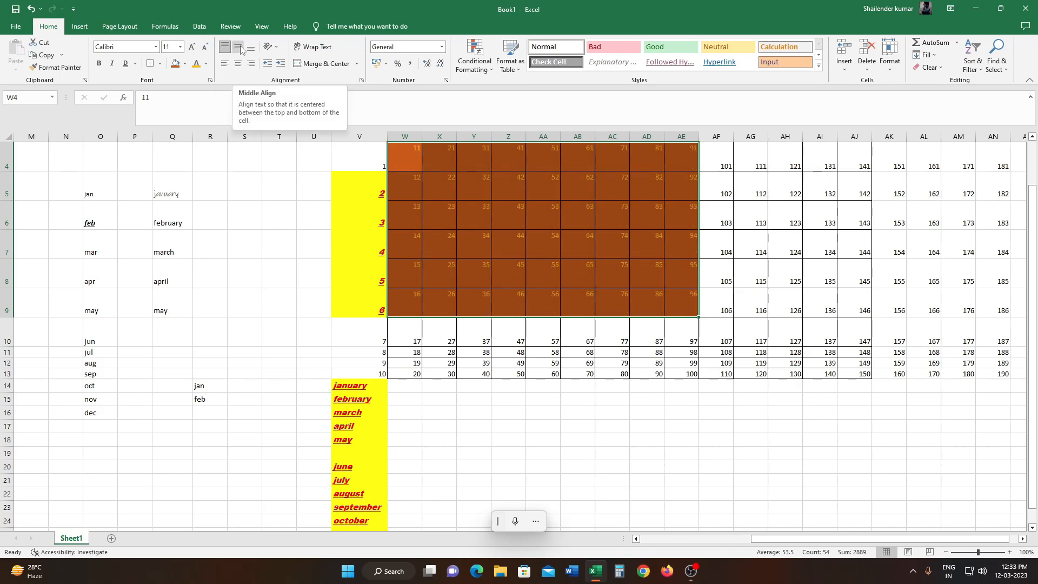
pyautogui.click(239, 48)
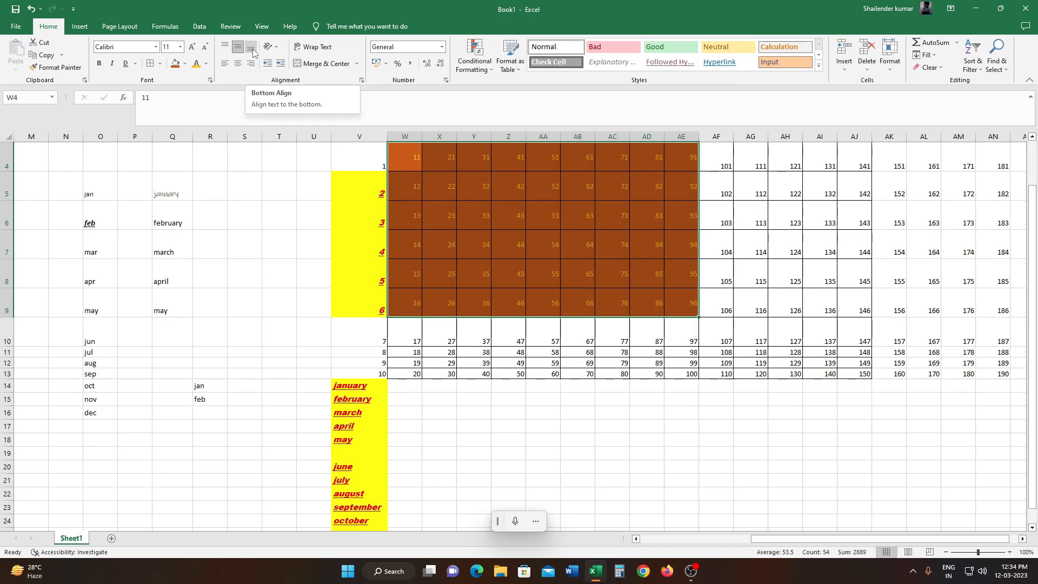
pyautogui.click(251, 48)
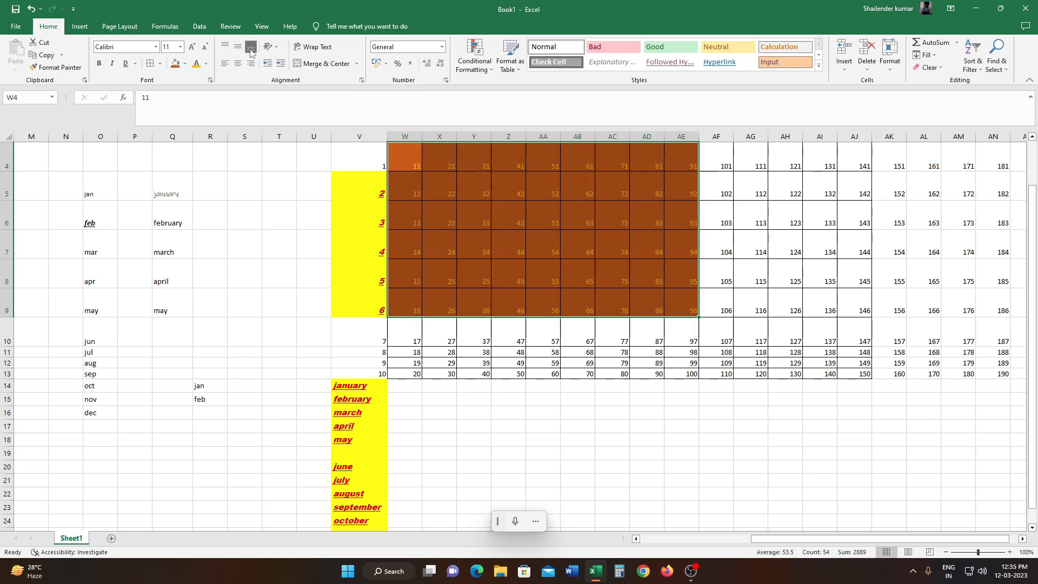
# - Set the horizontal alignment of W4:AE9 to left, to center, and finally to right
pyautogui.click(229, 68)
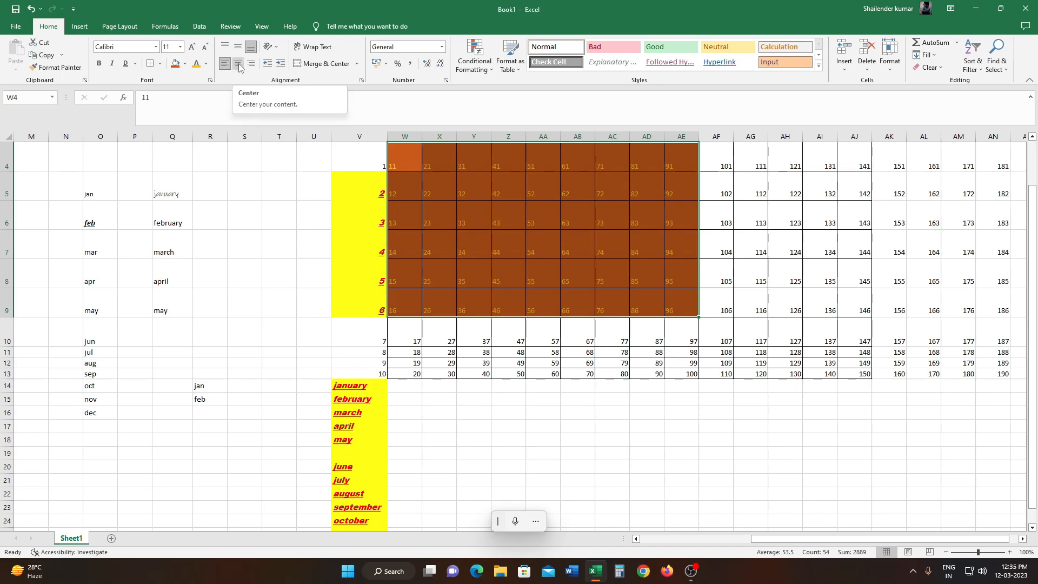
pyautogui.click(240, 66)
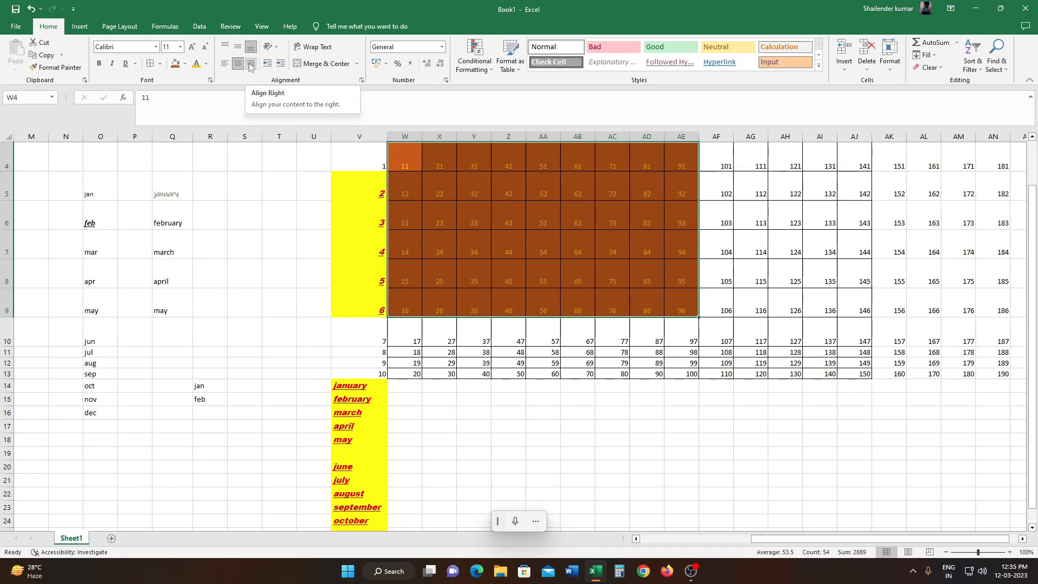
pyautogui.click(251, 63)
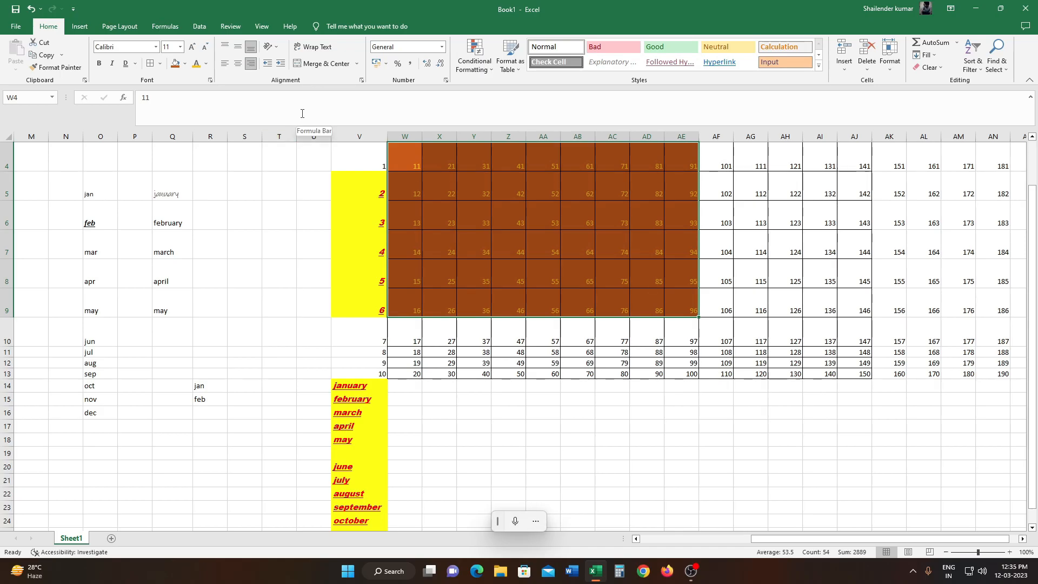
# - Apply Angle Counterclockwise to the text in W4:AE9 and change the orientation to Angle Clockwise
pyautogui.click(269, 48)
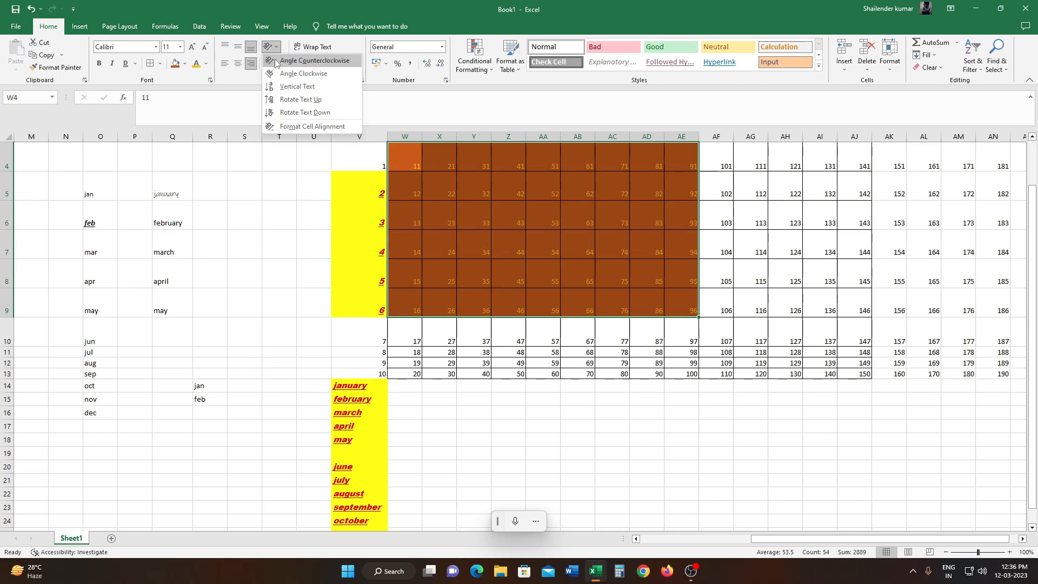
pyautogui.click(276, 62)
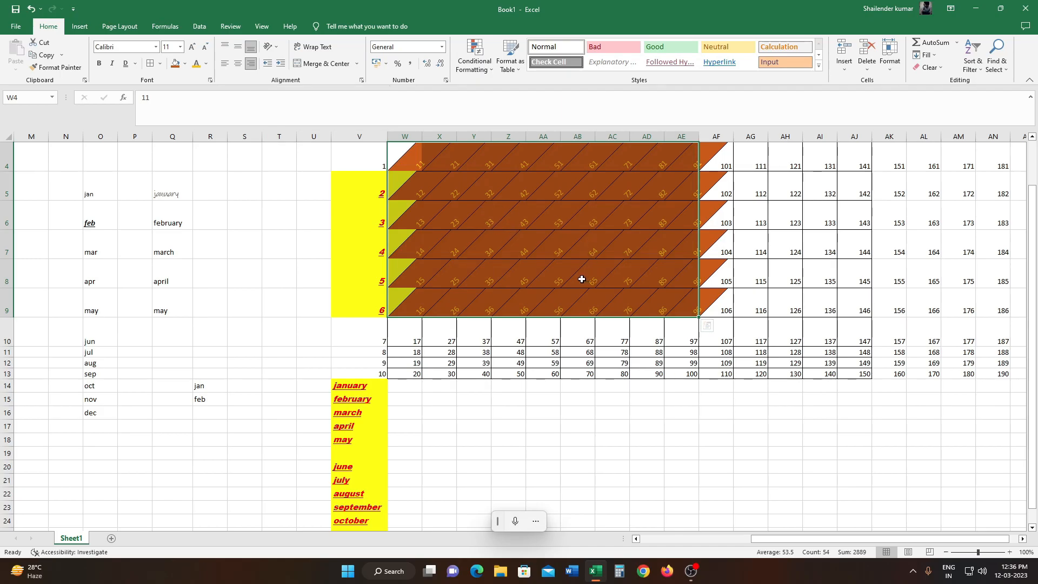
pyautogui.click(276, 48)
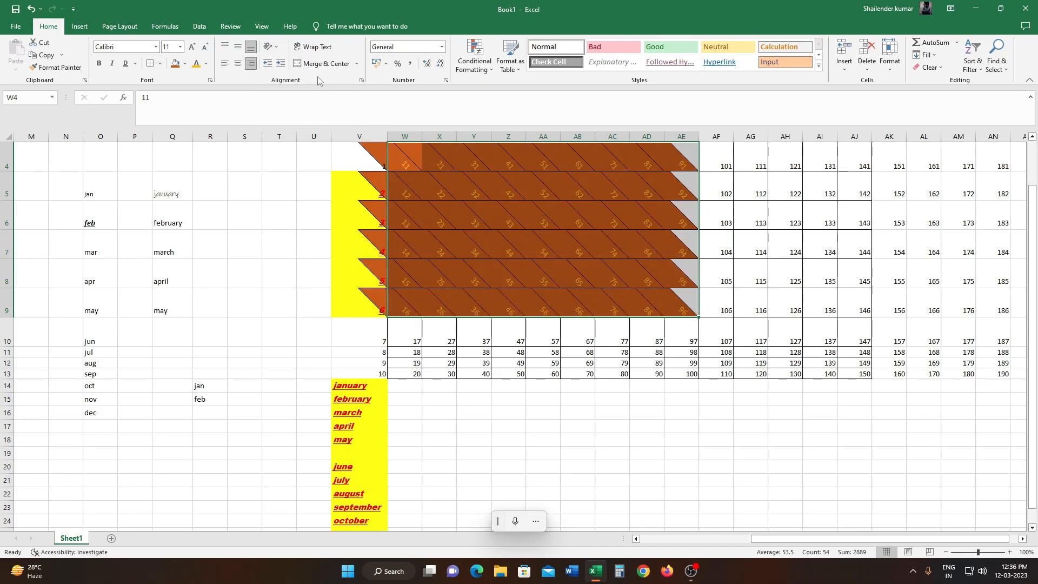
# - Change the text orientation of W4:AE9 to Vertical Text, to Rotate Text Up, and finally to Rotate Text Down
pyautogui.click(278, 48)
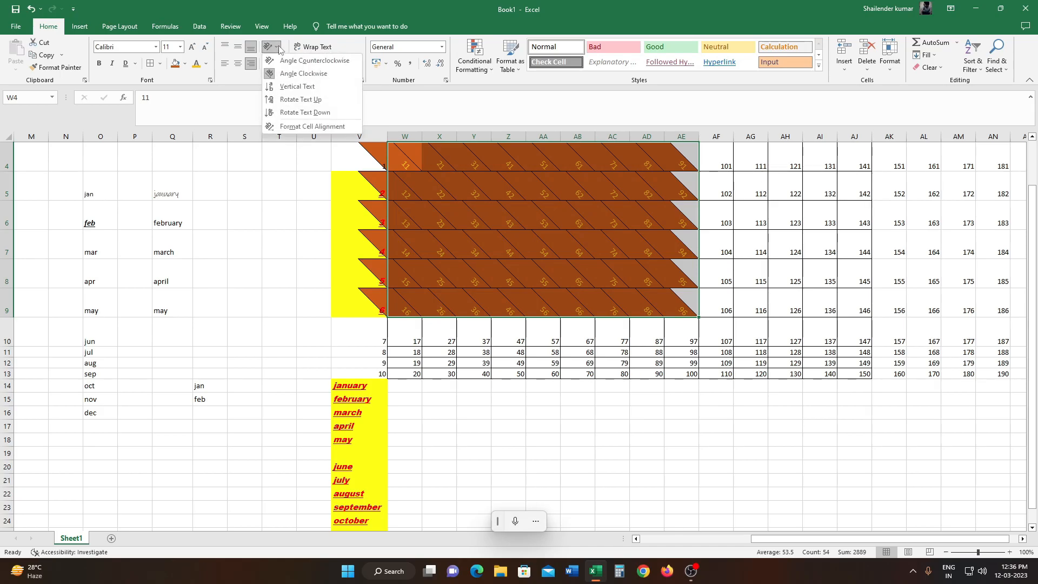
pyautogui.click(300, 87)
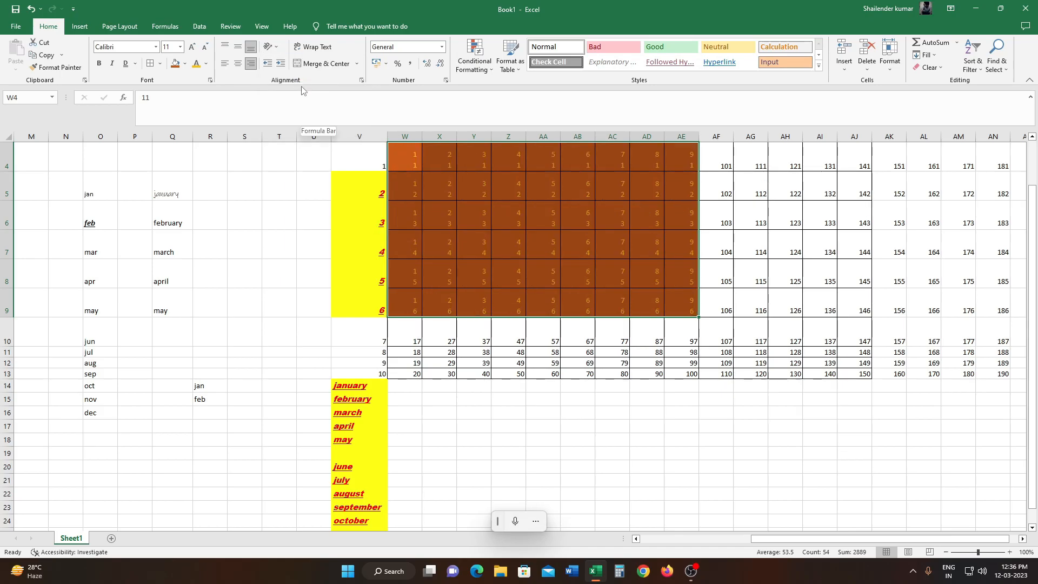
pyautogui.click(270, 46)
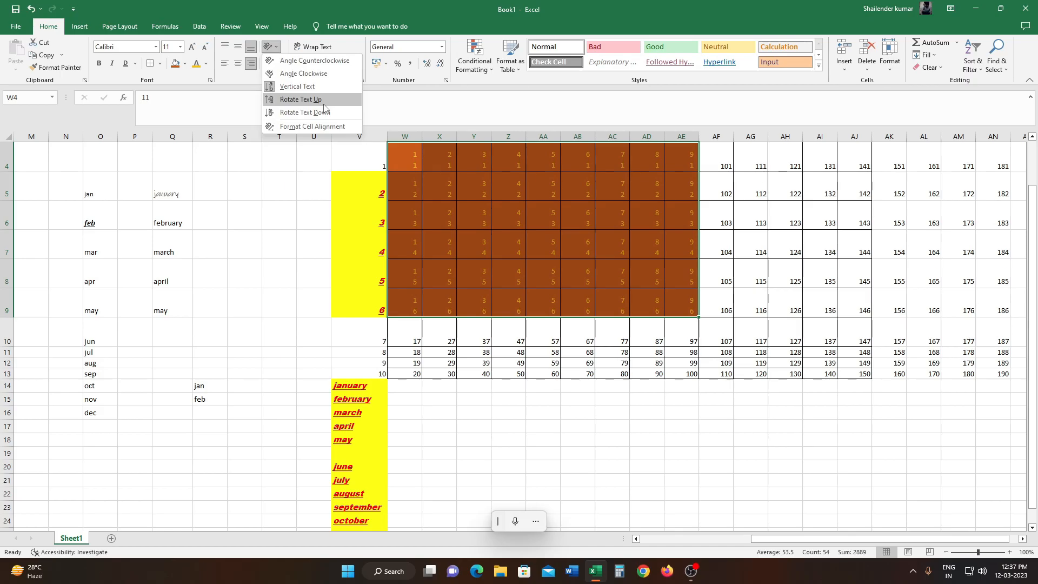
pyautogui.click(323, 103)
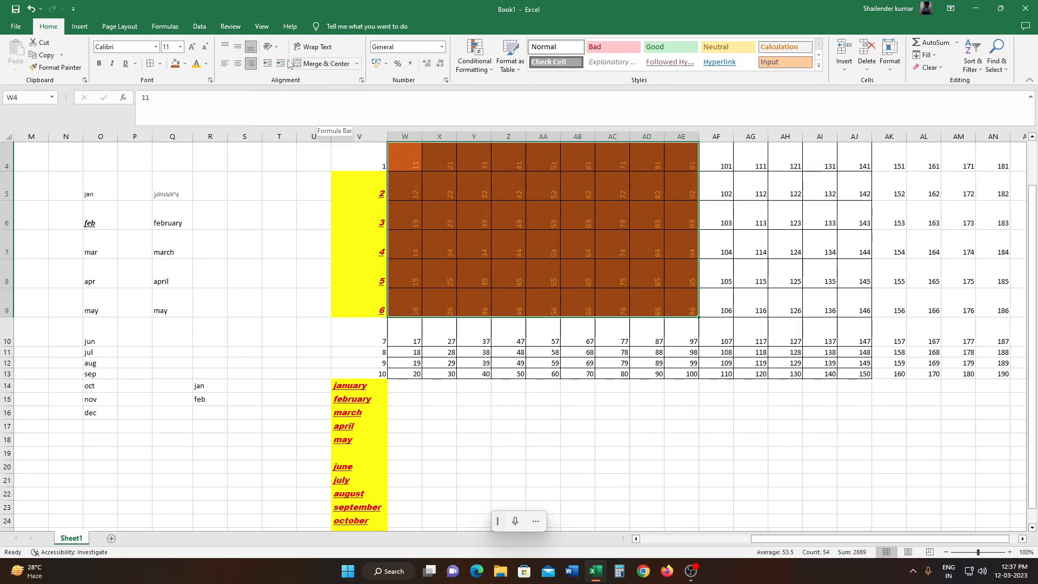
pyautogui.click(270, 46)
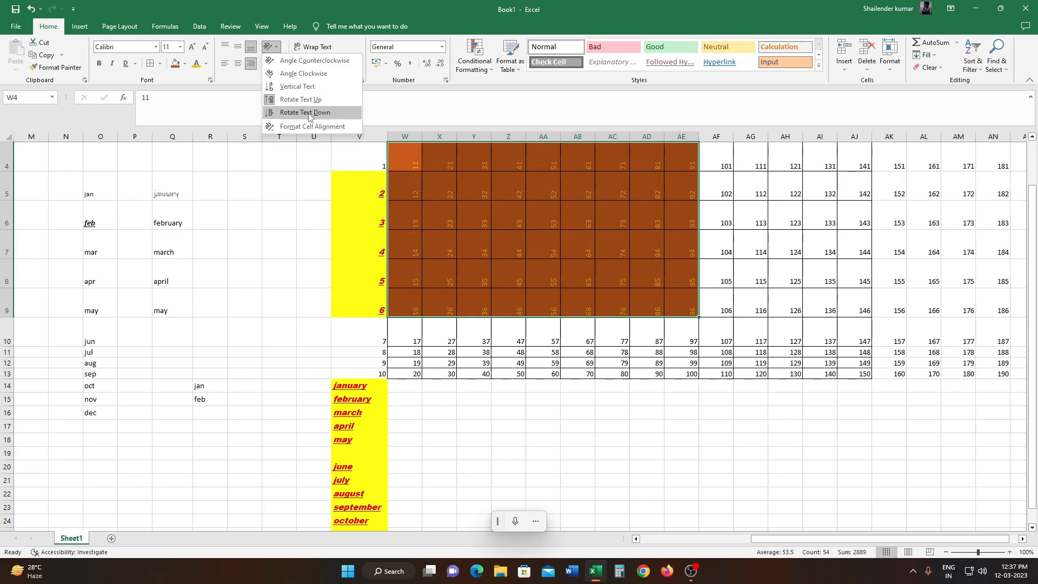
pyautogui.click(309, 113)
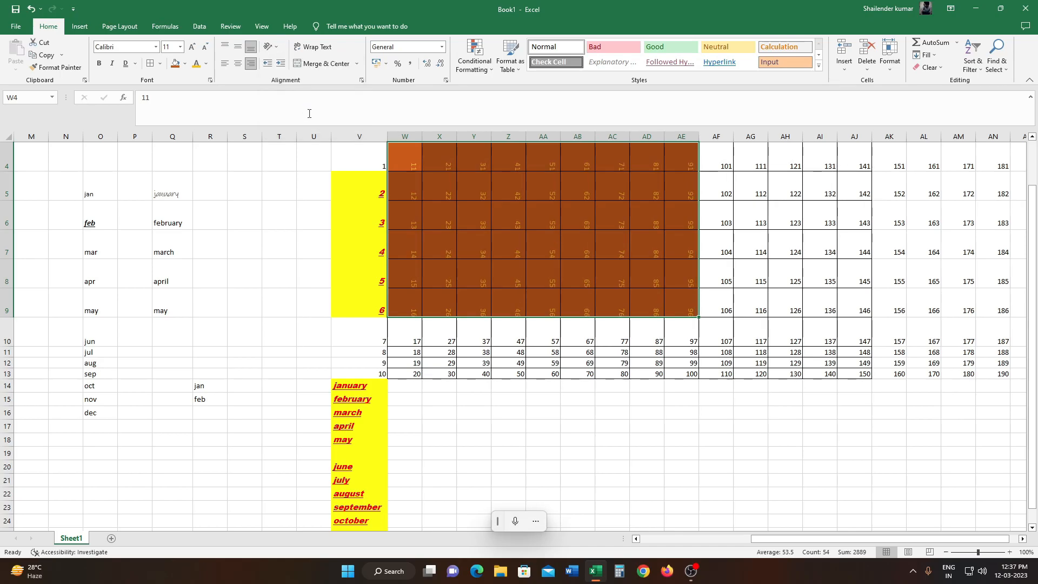
# - Set a custom text orientation for W4:AE9 in the cell alignment settings, tilting the text slightly downward
pyautogui.click(278, 43)
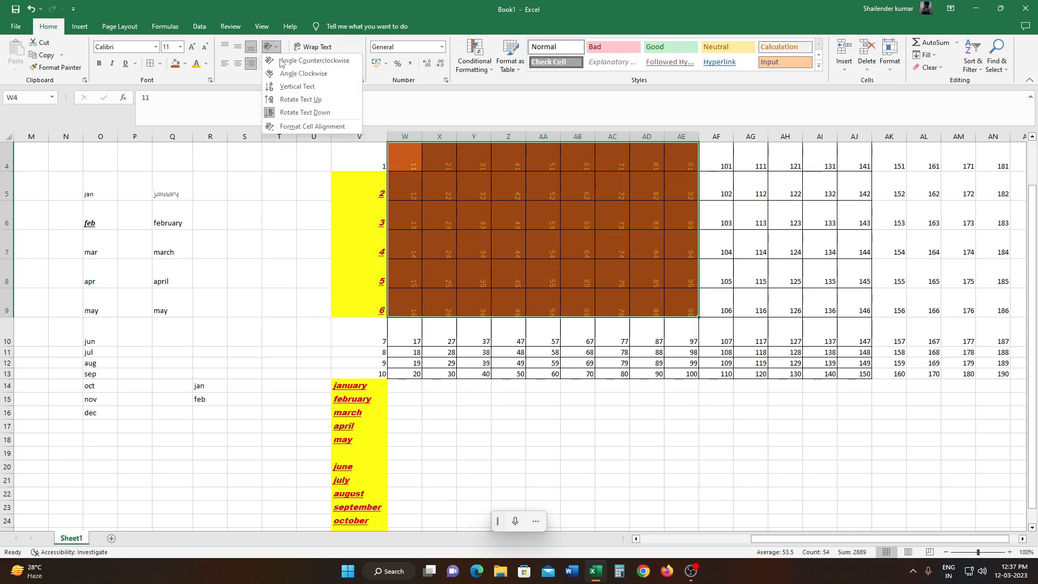
pyautogui.click(333, 129)
pyautogui.moveTo(365, 207); pyautogui.dragTo(372, 216)
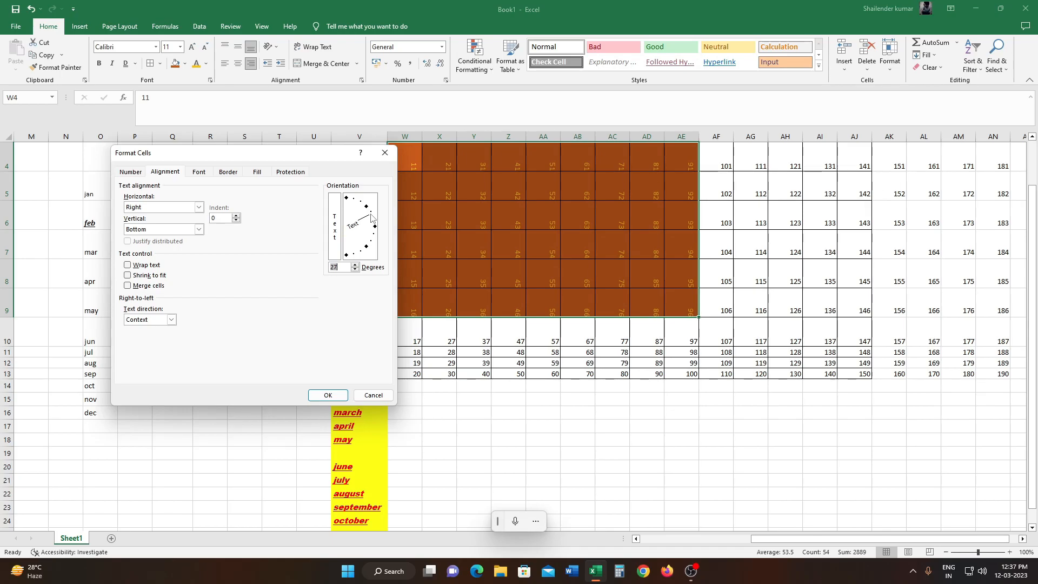
pyautogui.moveTo(371, 217); pyautogui.dragTo(374, 237)
pyautogui.click(327, 396)
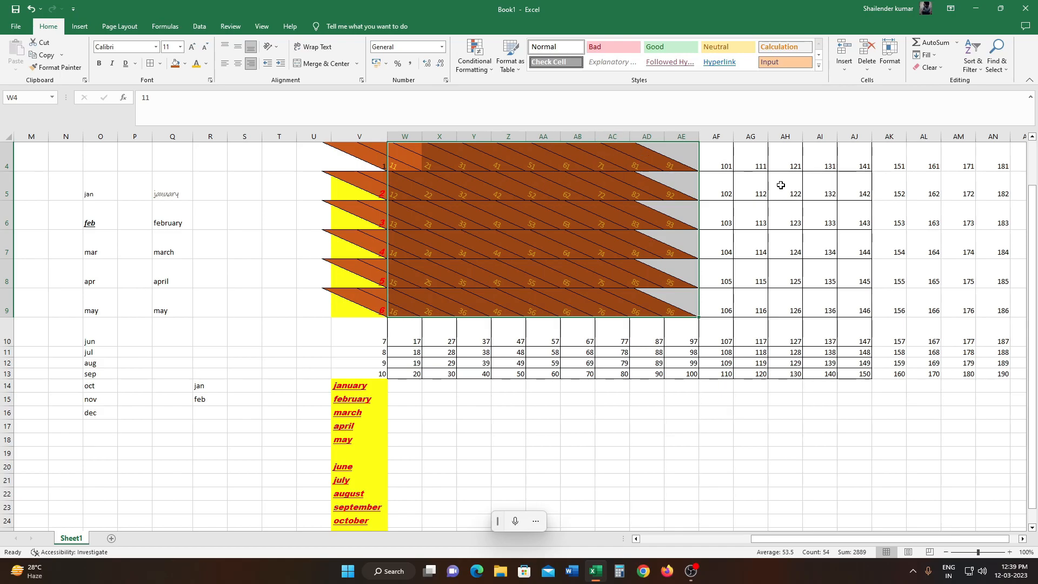
# - Copy the formatting of AG5 onto U4:AF9 with Format Painter
pyautogui.click(753, 191)
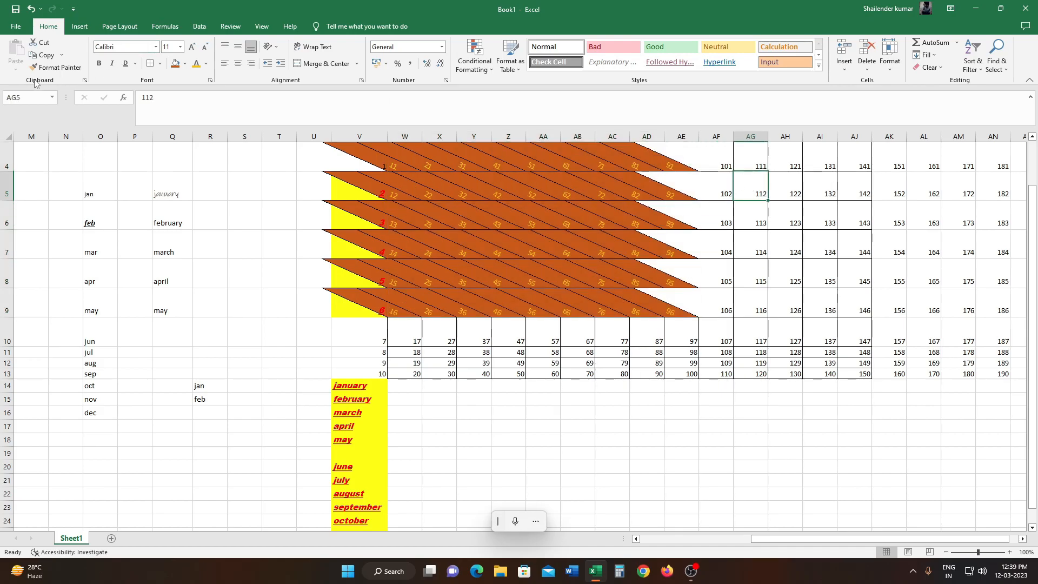
pyautogui.click(50, 69)
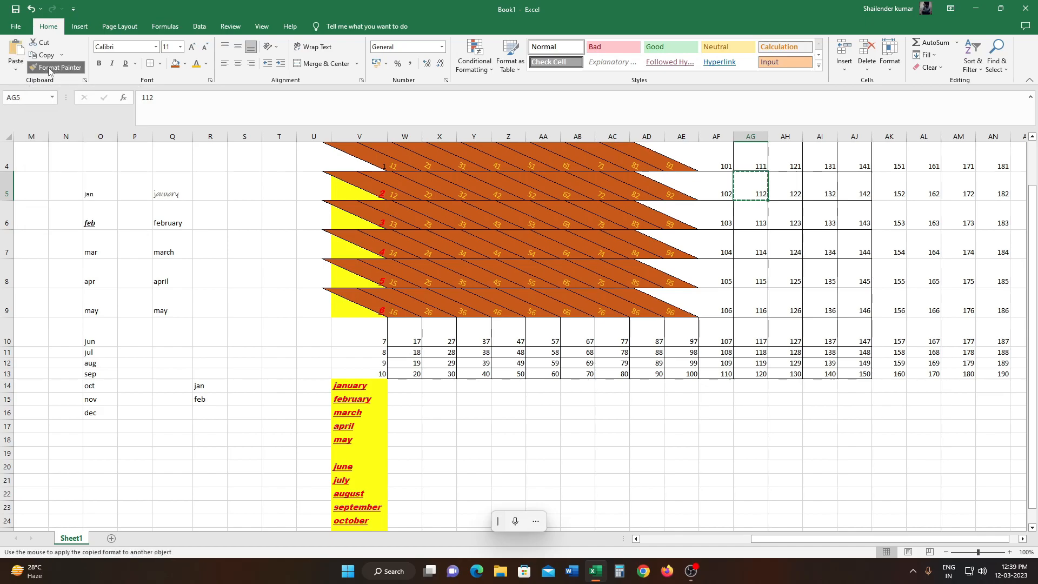
pyautogui.click(321, 144)
pyautogui.moveTo(321, 144)
pyautogui.mouseDown()
pyautogui.moveTo(332, 185)
pyautogui.moveTo(676, 280)
pyautogui.moveTo(716, 306)
pyautogui.mouseUp()
pyautogui.click(787, 247)
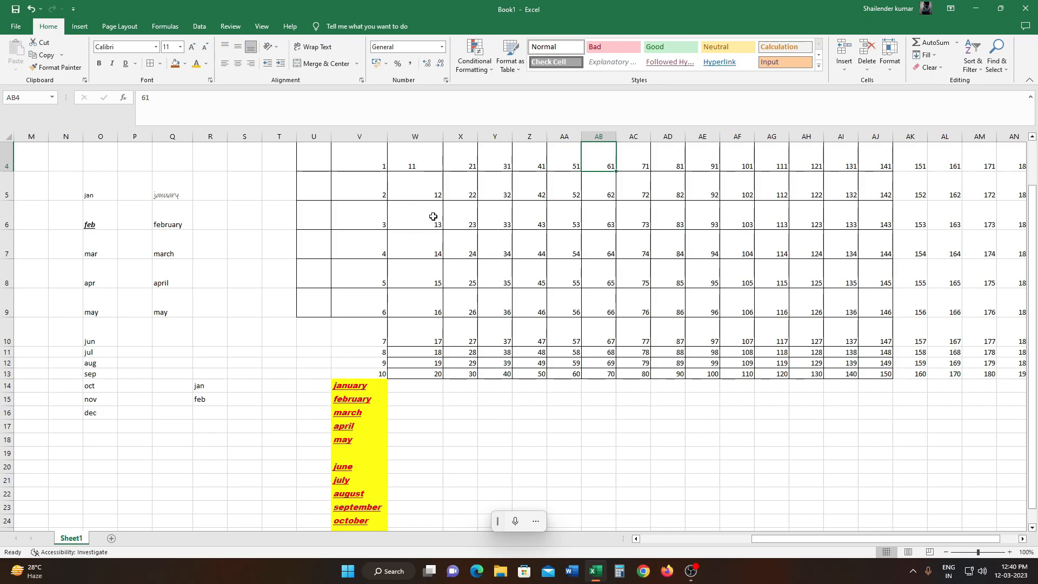
# - Increase the indent of the number in W6 and reduce it again by several levels
pyautogui.click(433, 216)
pyautogui.click(281, 65)
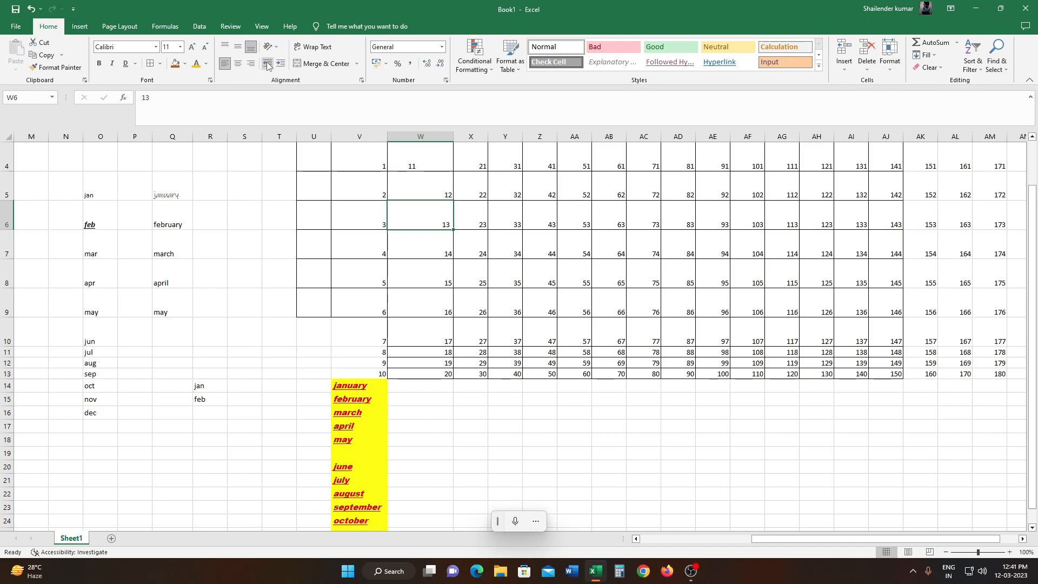
pyautogui.click(267, 64)
pyautogui.click(268, 65)
pyautogui.click(267, 64)
pyautogui.click(267, 64)
pyautogui.click(267, 65)
pyautogui.click(267, 64)
pyautogui.click(267, 64)
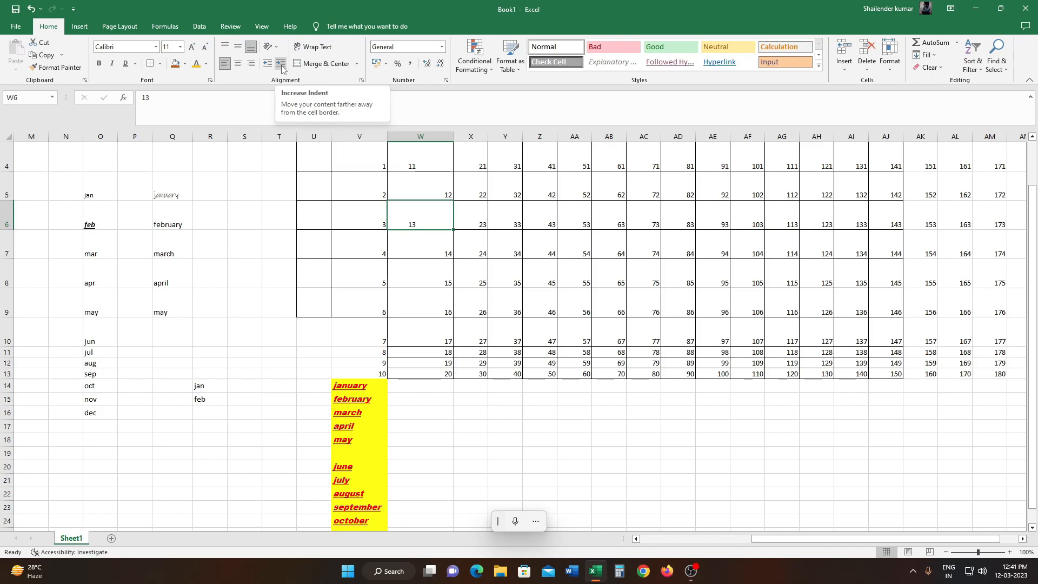
# - Increase the indent of W6 repeatedly until column W widens to fit it
pyautogui.click(281, 64)
pyautogui.click(281, 64)
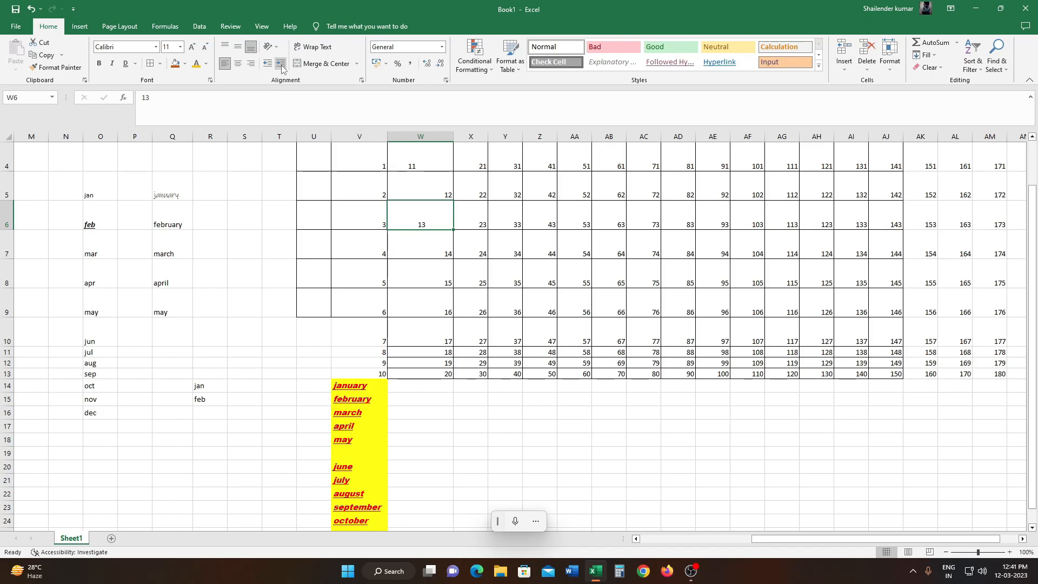
pyautogui.click(281, 64)
pyautogui.click(280, 64)
pyautogui.click(281, 64)
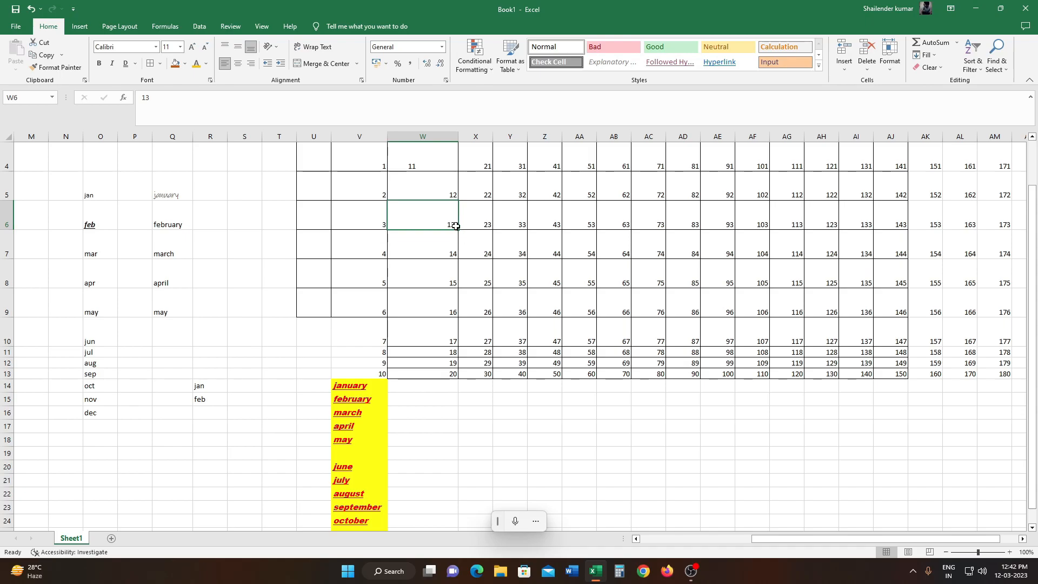
pyautogui.click(284, 67)
pyautogui.click(284, 67)
pyautogui.click(284, 67)
pyautogui.click(284, 67)
pyautogui.click(284, 67)
pyautogui.click(284, 67)
pyautogui.click(284, 67)
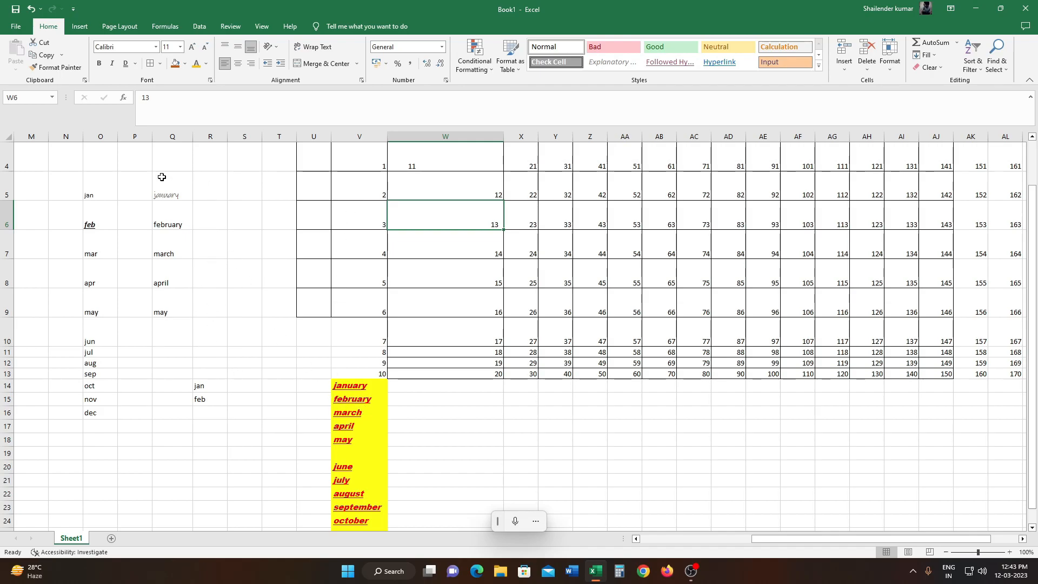
# - Enter "variable creator" in R6 and apply Wrap Text to the cell
pyautogui.click(213, 213)
pyautogui.write('variable creator')
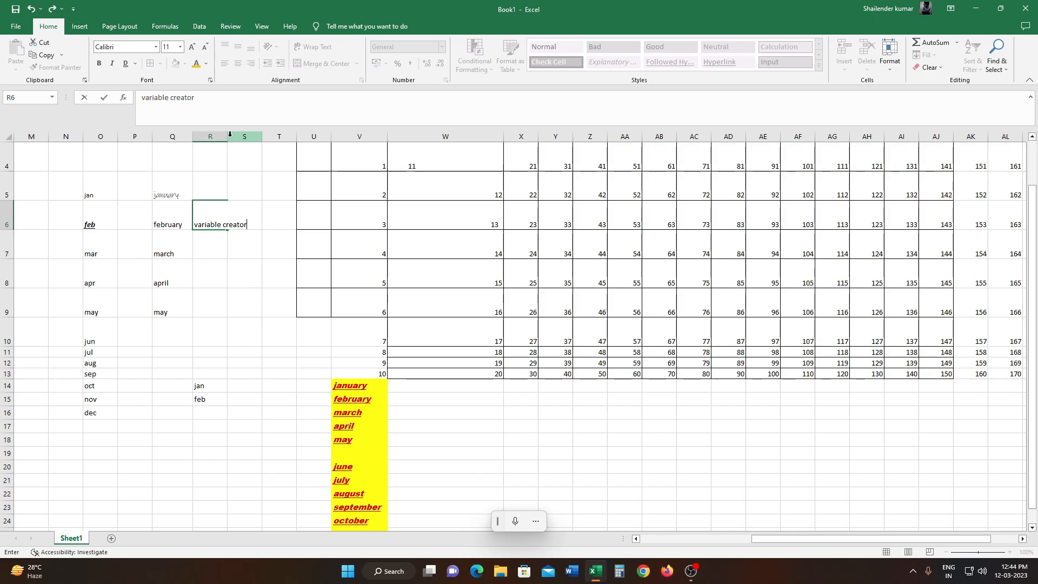
pyautogui.hotkey('ctrl', 'Return')
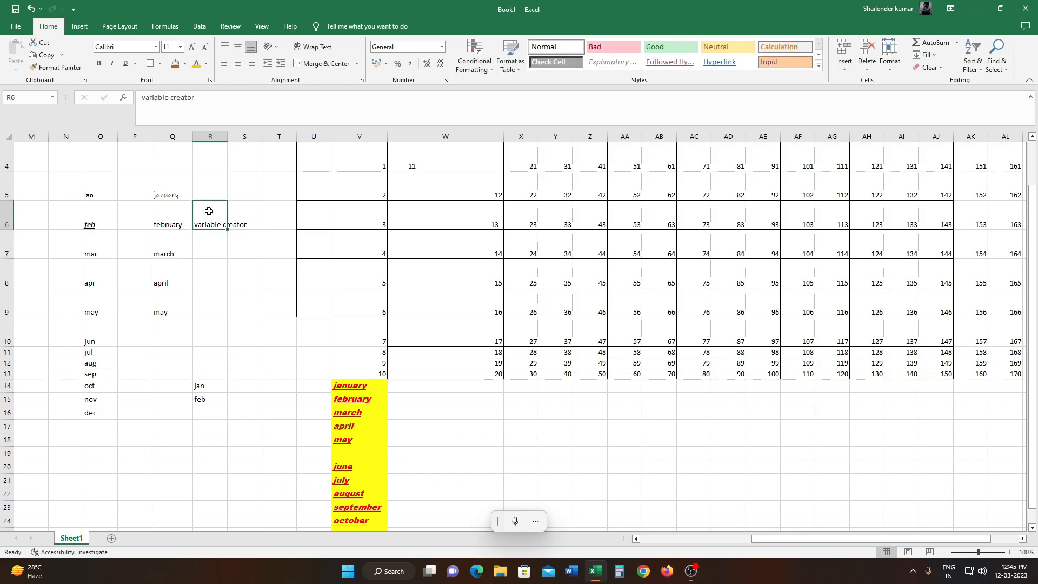
pyautogui.click(314, 47)
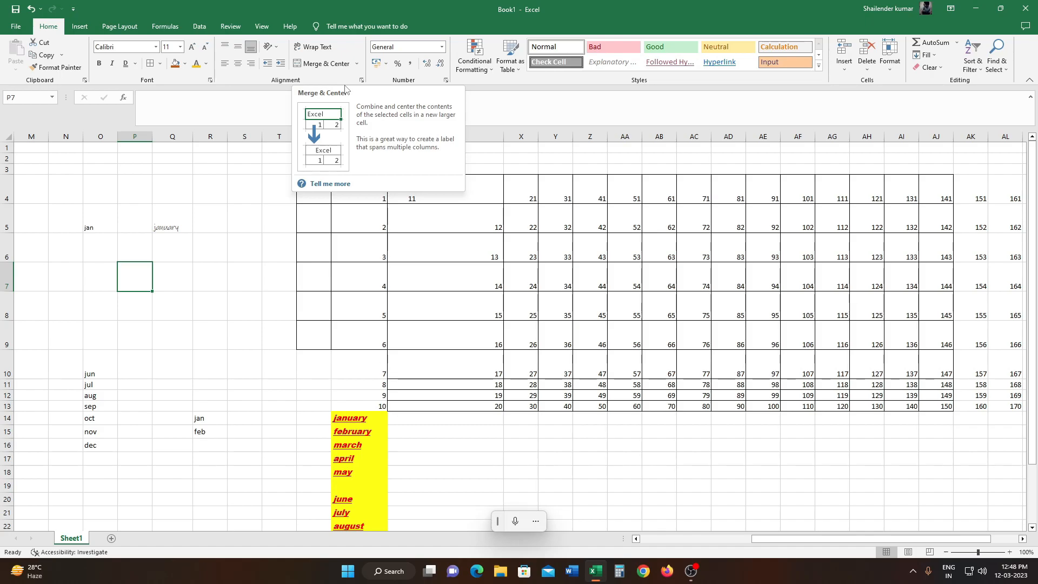
# - Enter "like" in P7 and apply Merge & Center to M6:T9
pyautogui.moveTo(31, 248); pyautogui.dragTo(272, 328)
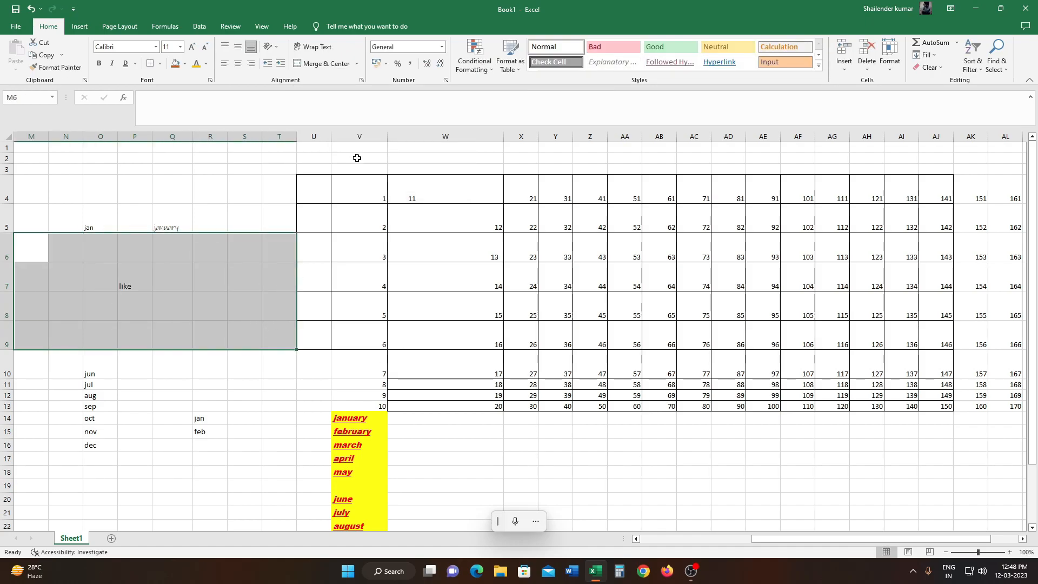
pyautogui.click(357, 65)
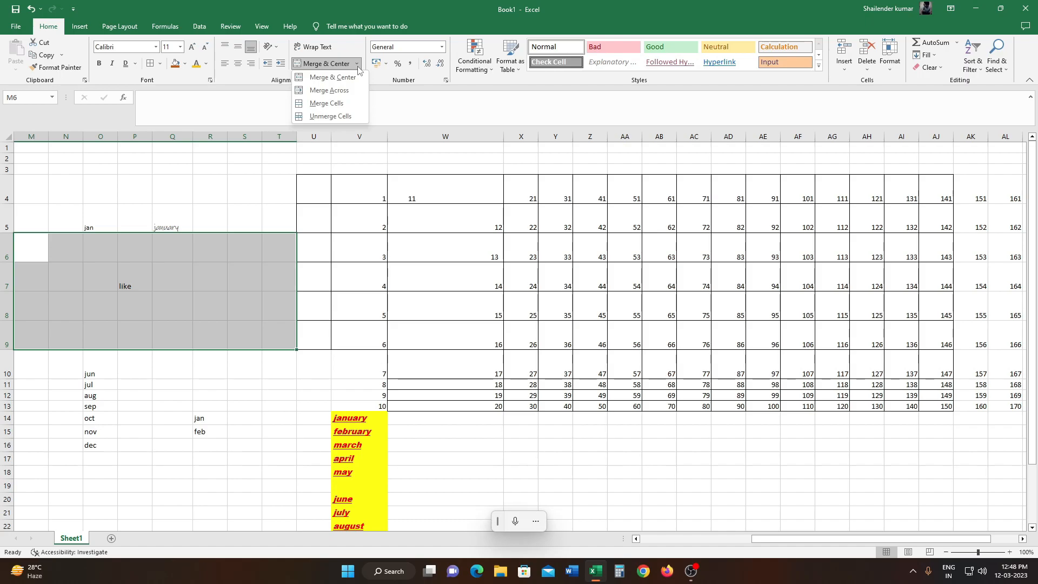
pyautogui.click(332, 77)
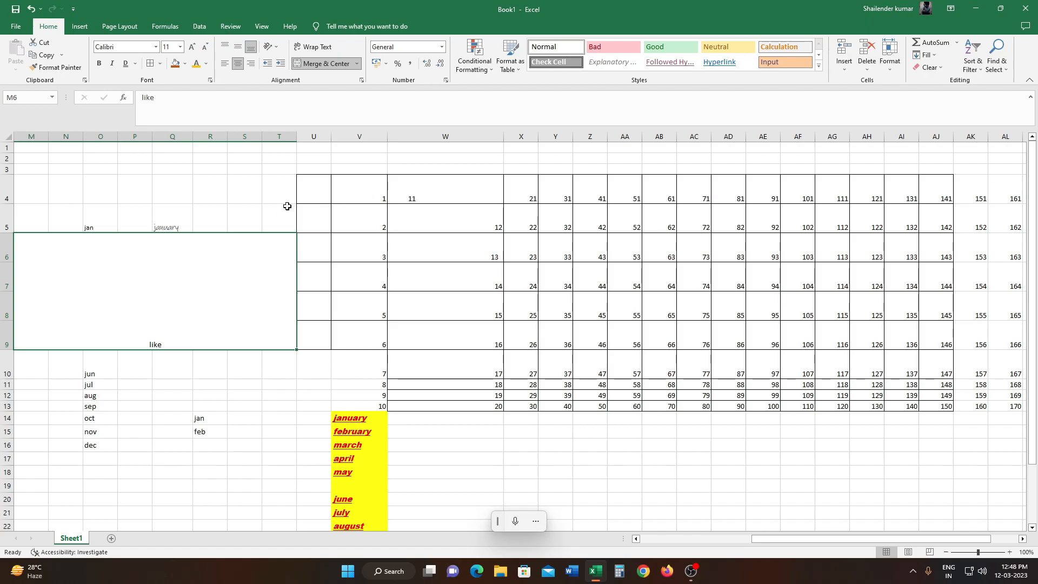
pyautogui.click(239, 187)
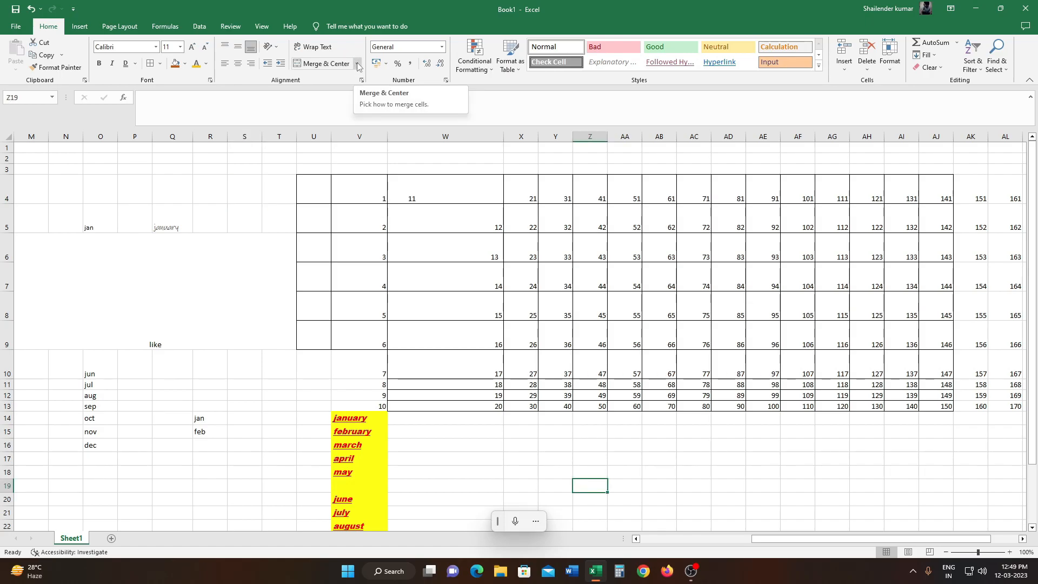
# - Enter "share" in Z19 and apply Merge Across to X17:AD24
pyautogui.click(357, 64)
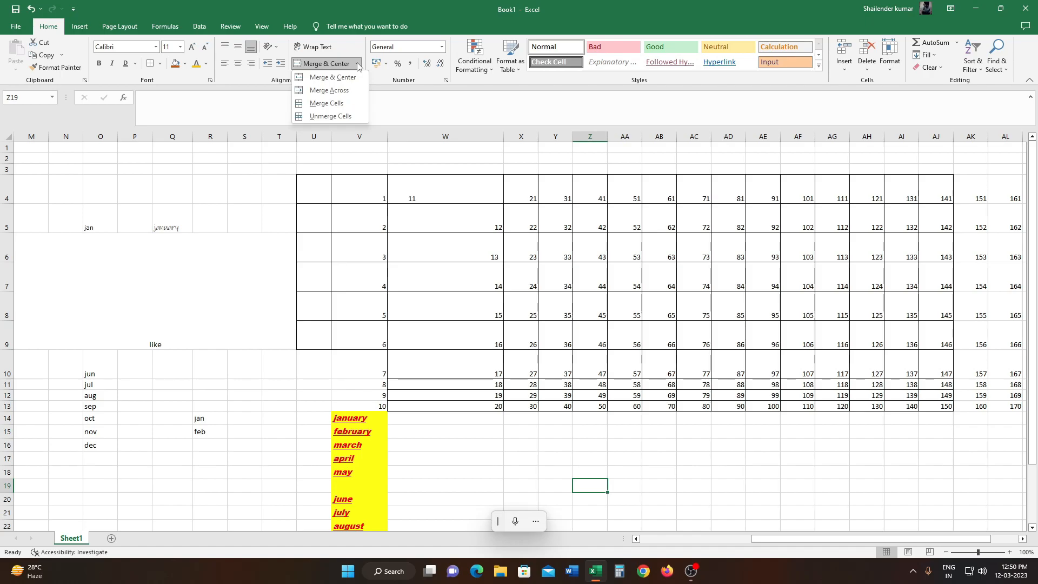
pyautogui.scroll(-2, 518, 201)
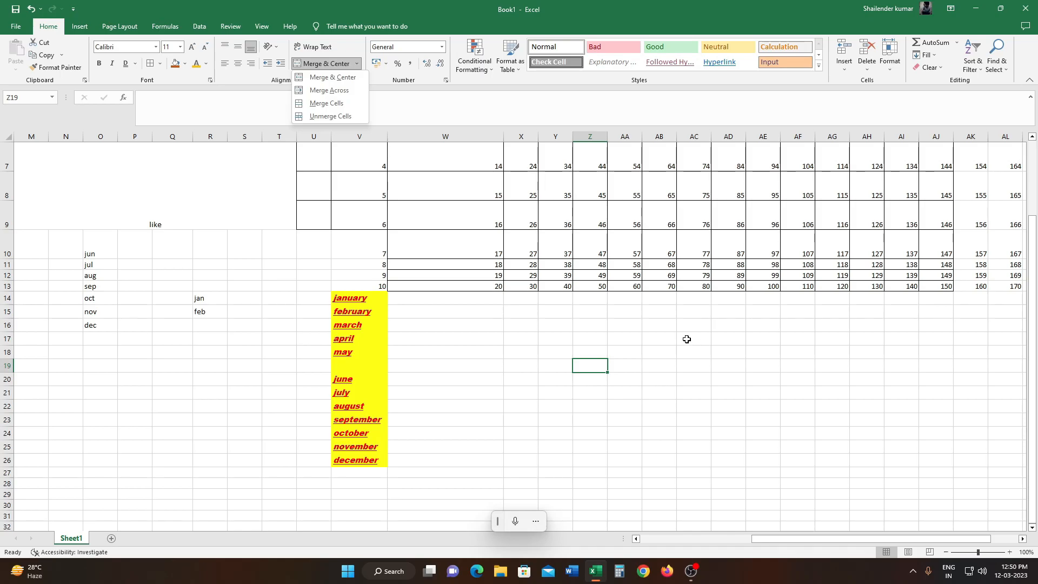
pyautogui.click(657, 391)
pyautogui.click(582, 363)
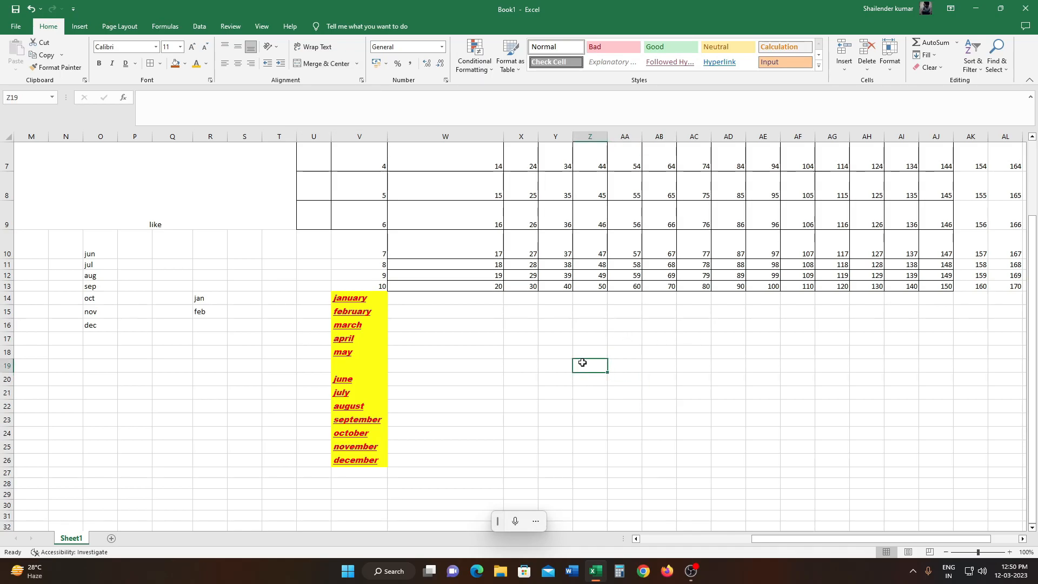
pyautogui.write('share')
pyautogui.moveTo(515, 336); pyautogui.dragTo(732, 436)
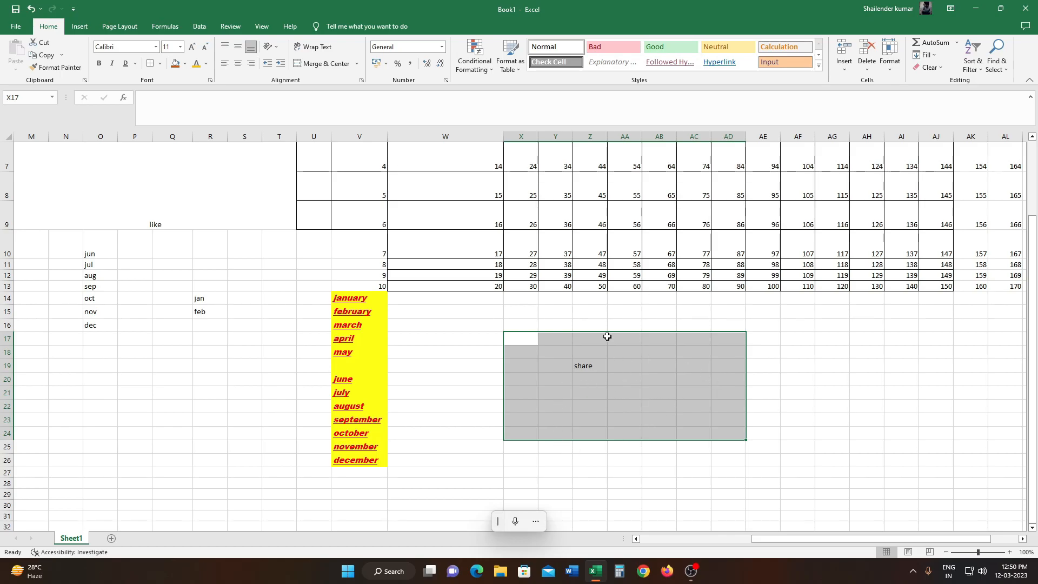
pyautogui.click(357, 63)
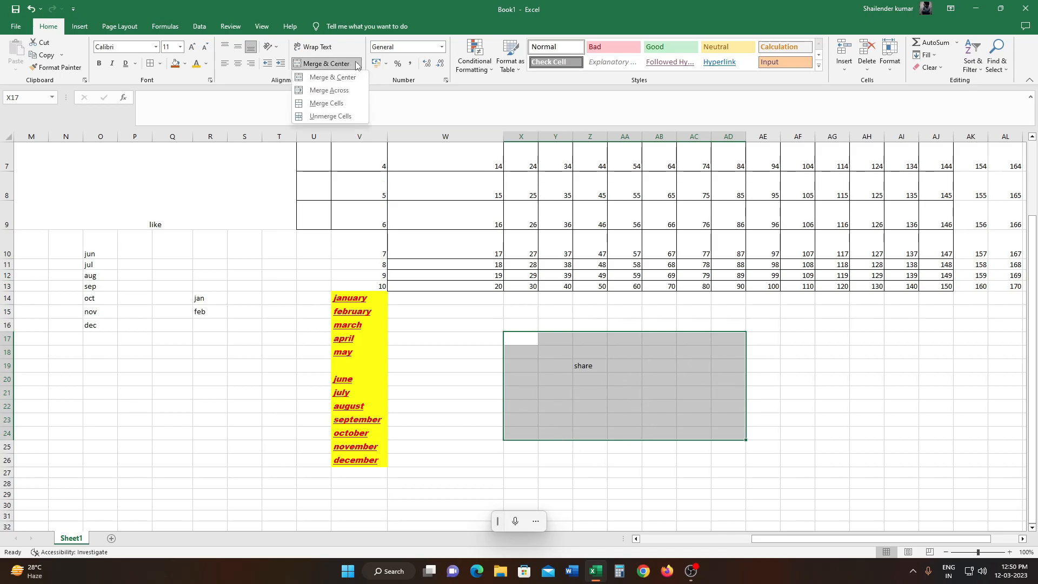
pyautogui.click(343, 90)
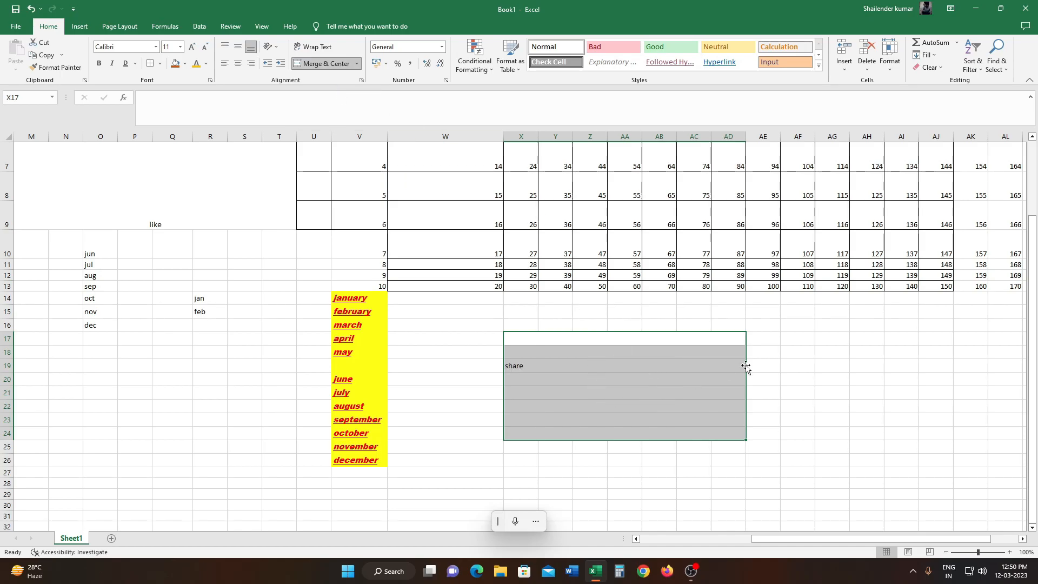
pyautogui.click(787, 379)
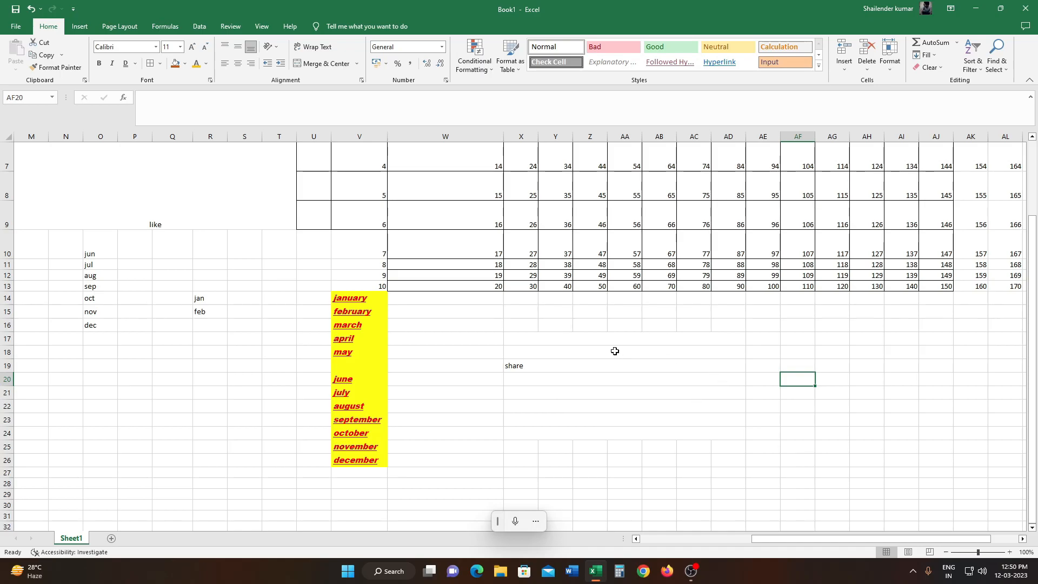
# - Enter "subscribe" in AB19 and combine Z16:AF21 into one cell with Merge Cells
pyautogui.click(358, 64)
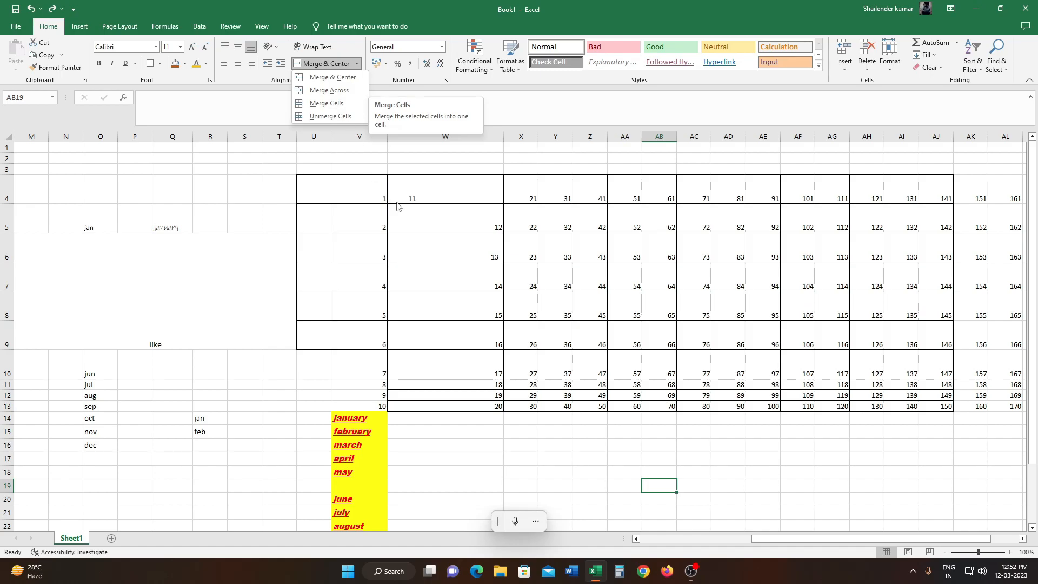
pyautogui.press('Escape')
pyautogui.doubleClick(662, 487)
pyautogui.write('subscribe')
pyautogui.moveTo(588, 445); pyautogui.dragTo(783, 515)
pyautogui.click(357, 63)
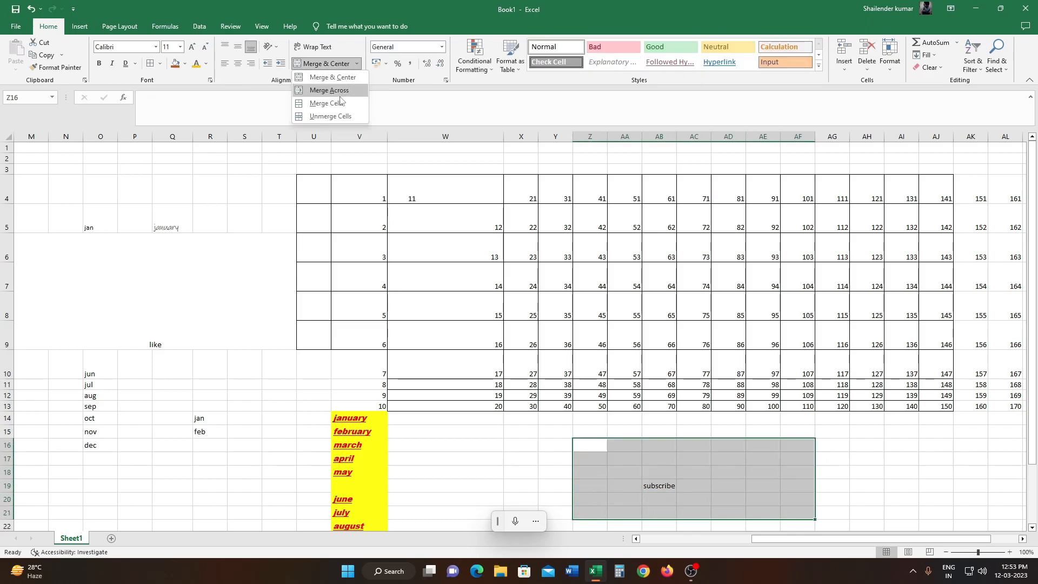
pyautogui.click(338, 104)
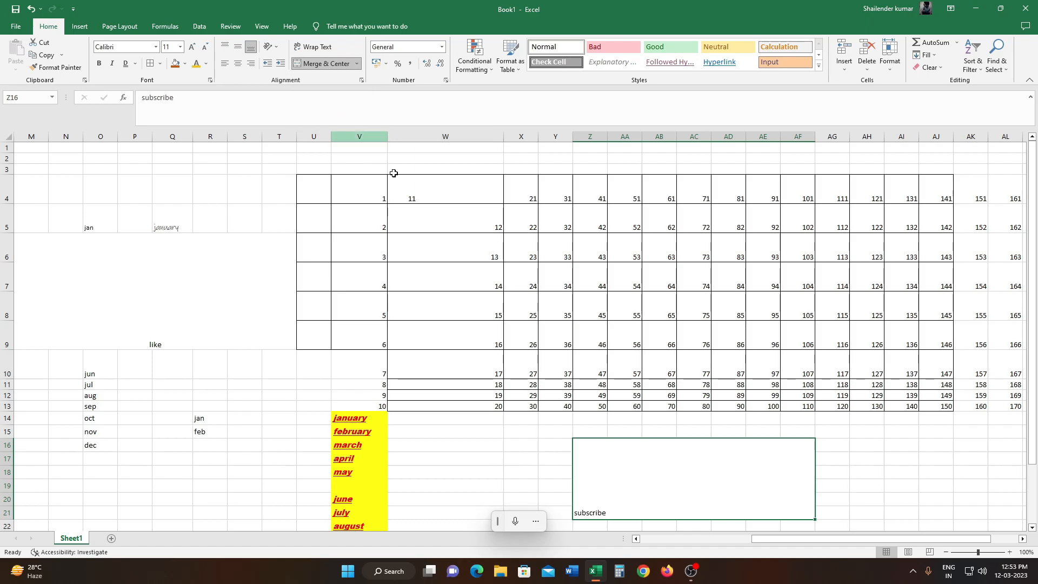
# - Unmerge the "subscribe" block Z16:AF21 and the "like" block M6:T9
pyautogui.scroll(-1, 911, 476)
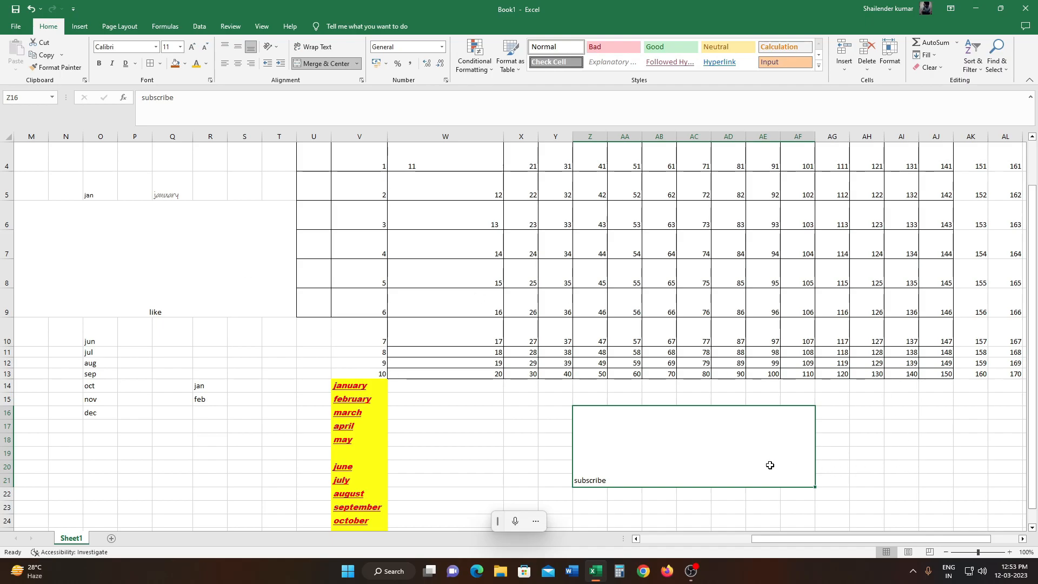
pyautogui.click(357, 64)
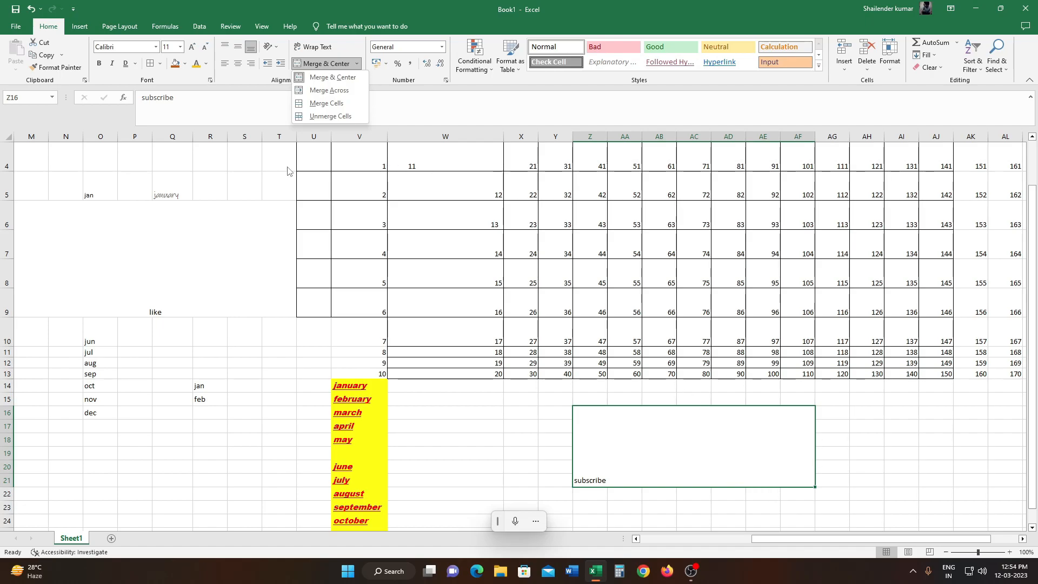
pyautogui.click(335, 117)
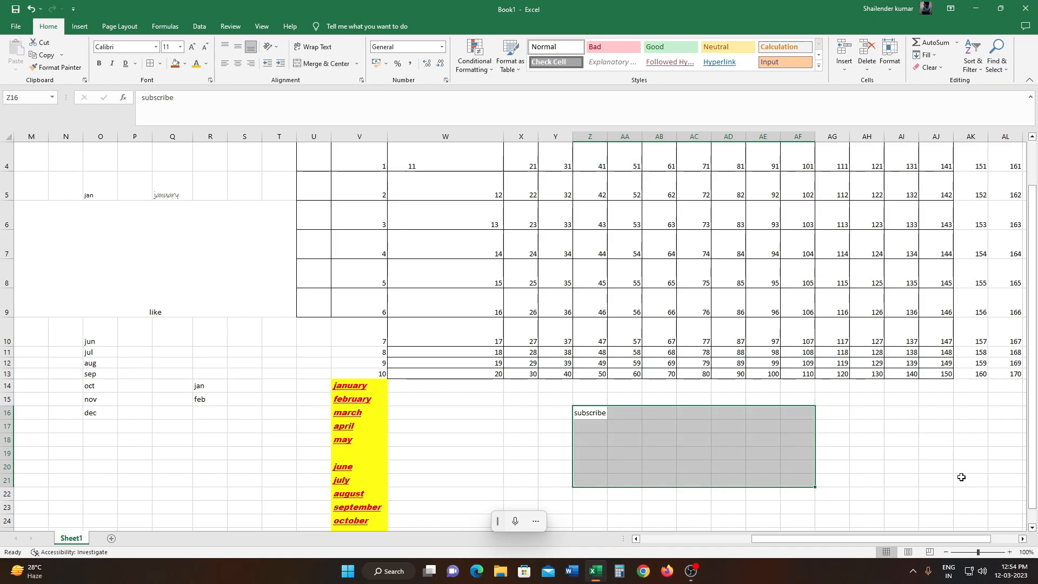
pyautogui.click(15, 202)
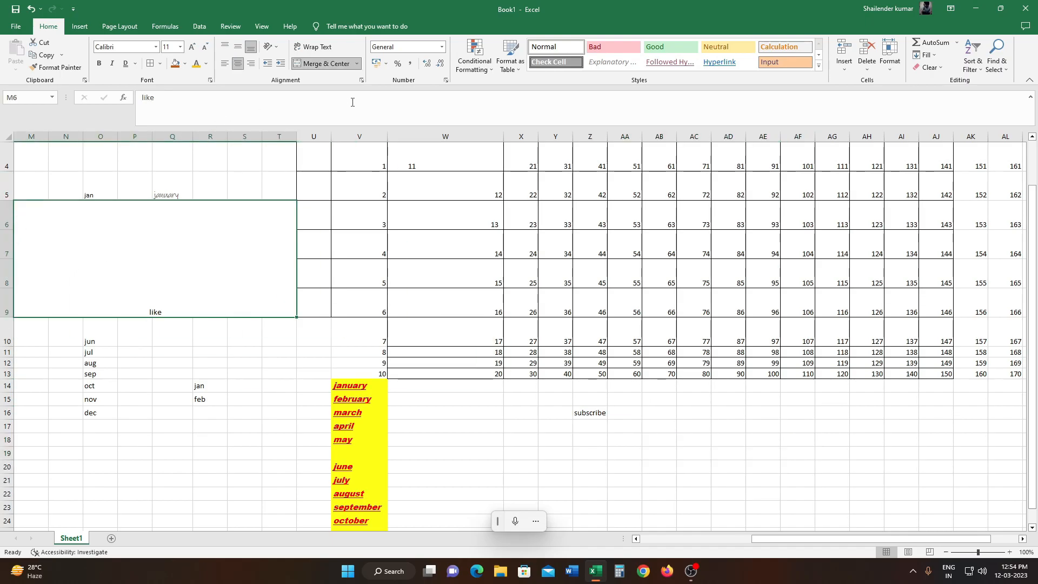
pyautogui.click(357, 64)
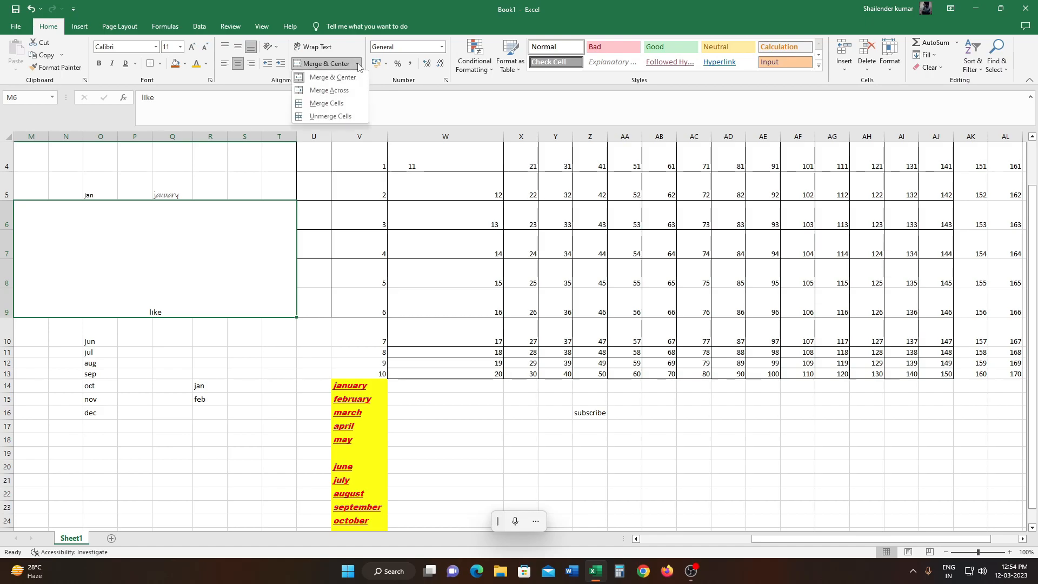
pyautogui.click(344, 117)
pyautogui.click(225, 362)
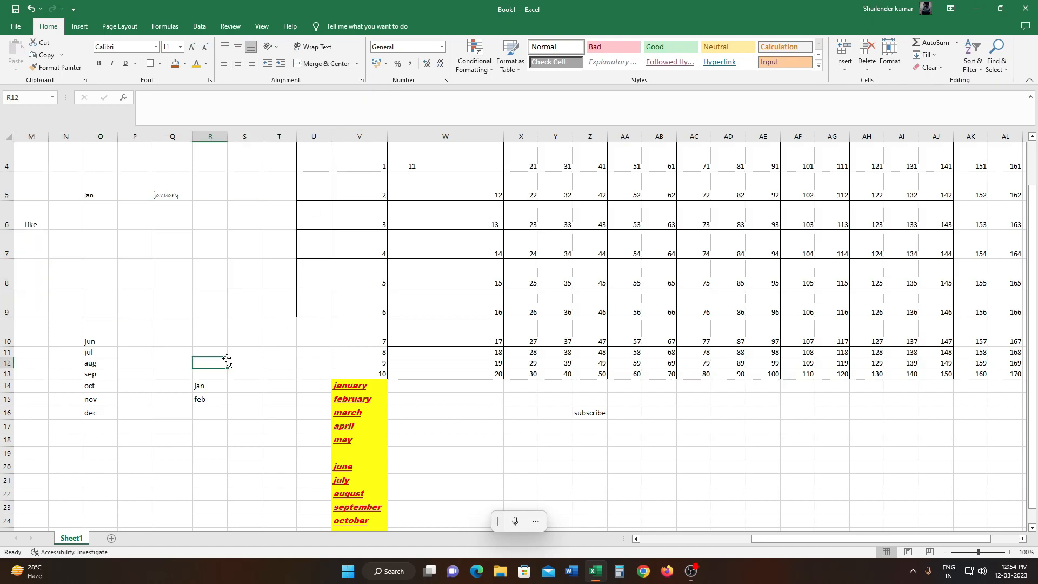